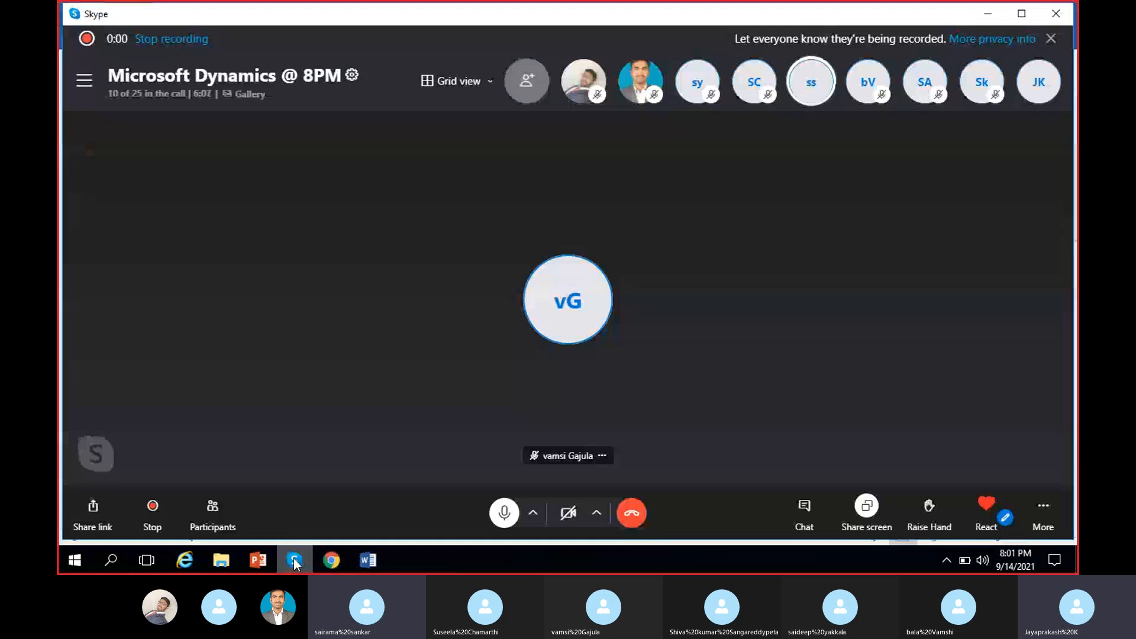
{"action": "left_click", "coordinate": [294, 561]}
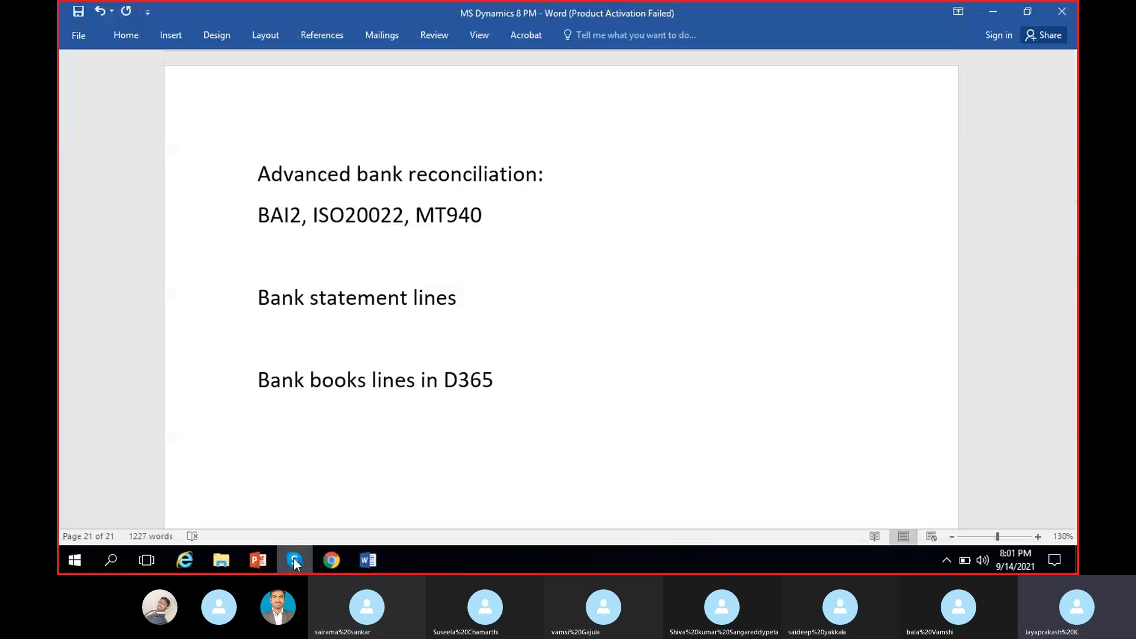
{"action": "left_click", "coordinate": [973, 116]}
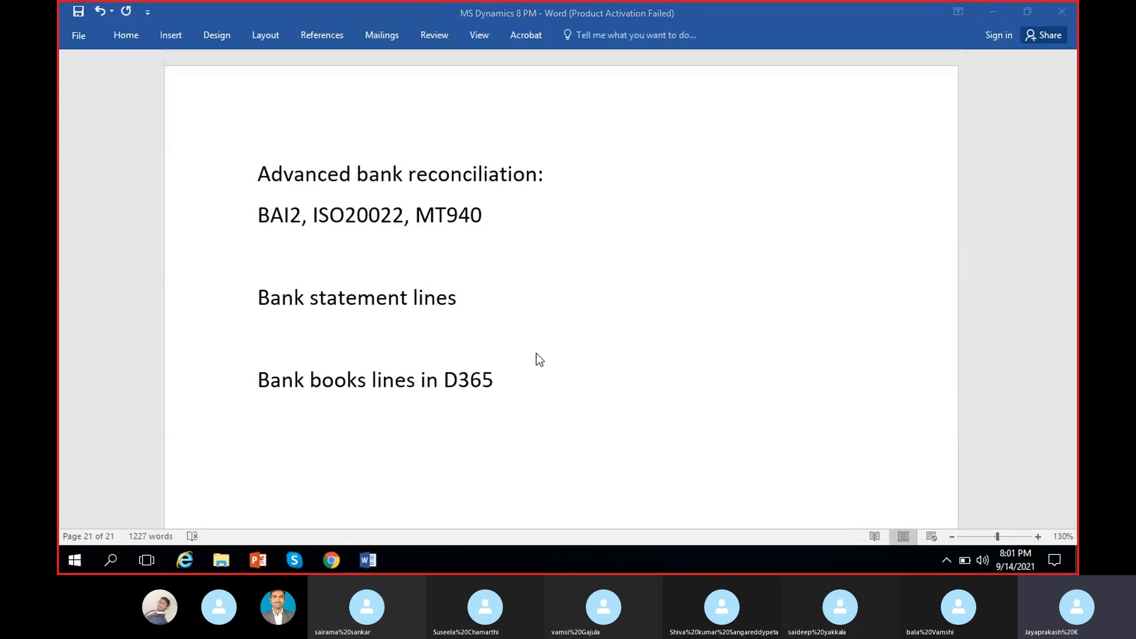
{"action": "left_click", "coordinate": [523, 384]}
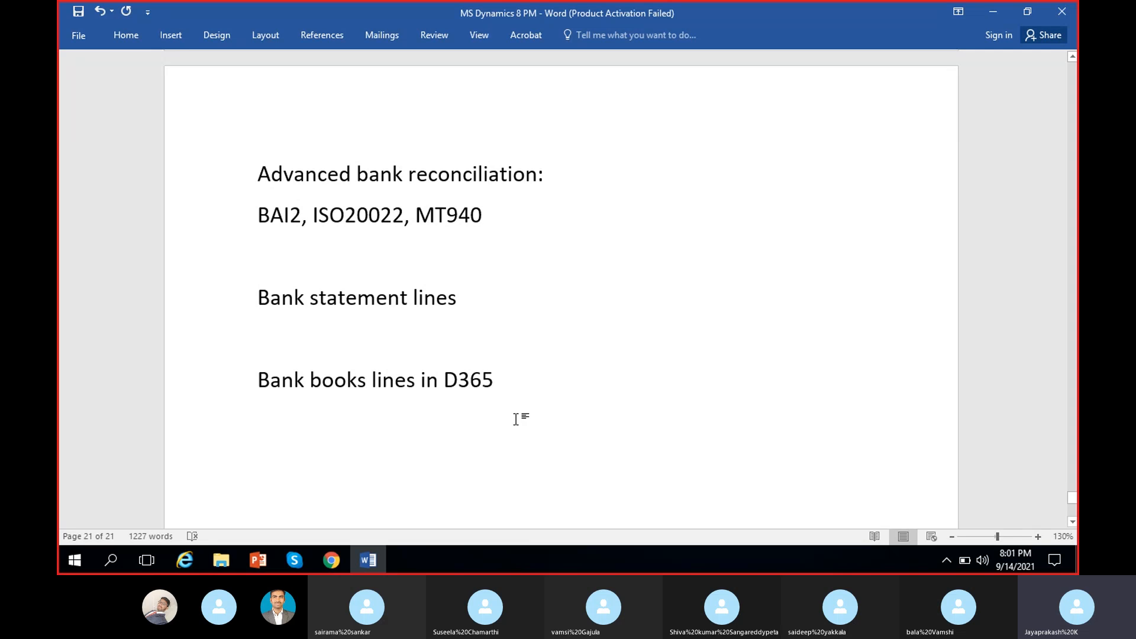
{"action": "scroll", "coordinate": [519, 419], "scroll_direction": "up", "scroll_amount": 1}
{"action": "scroll", "coordinate": [517, 419], "scroll_direction": "down", "scroll_amount": 2}
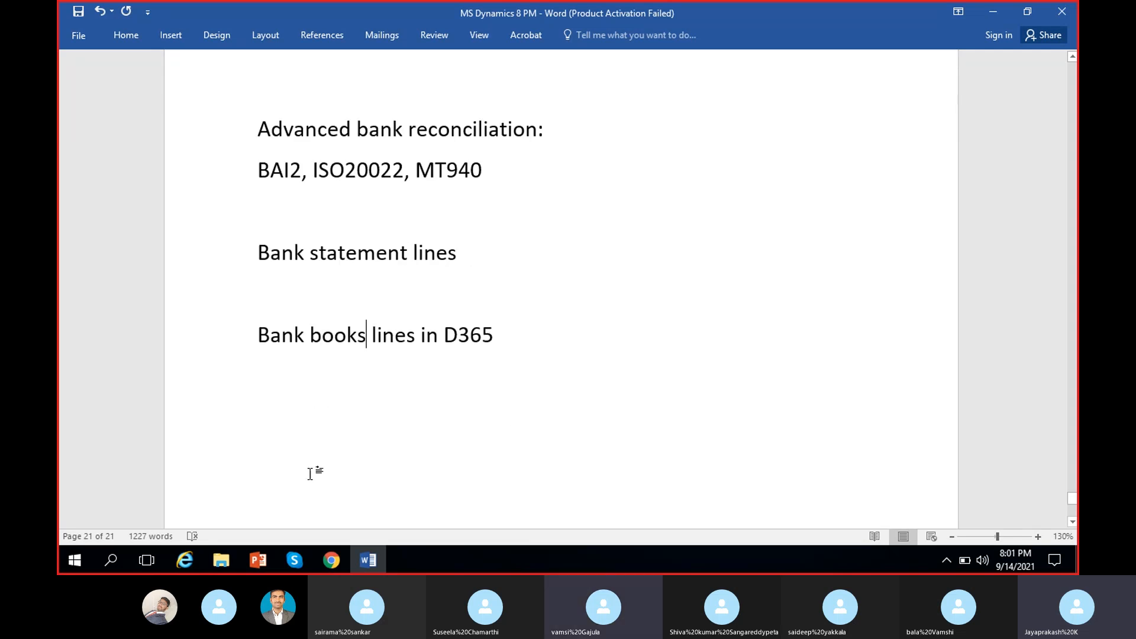
{"action": "left_click", "coordinate": [300, 563]}
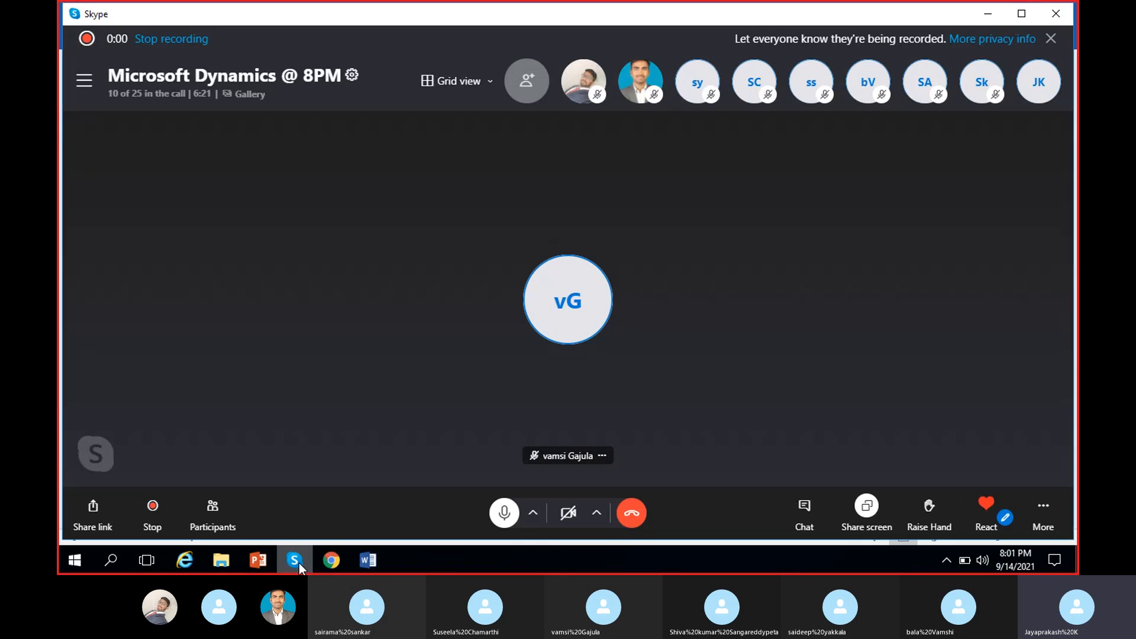
{"action": "left_click", "coordinate": [367, 560]}
{"action": "left_click", "coordinate": [978, 110]}
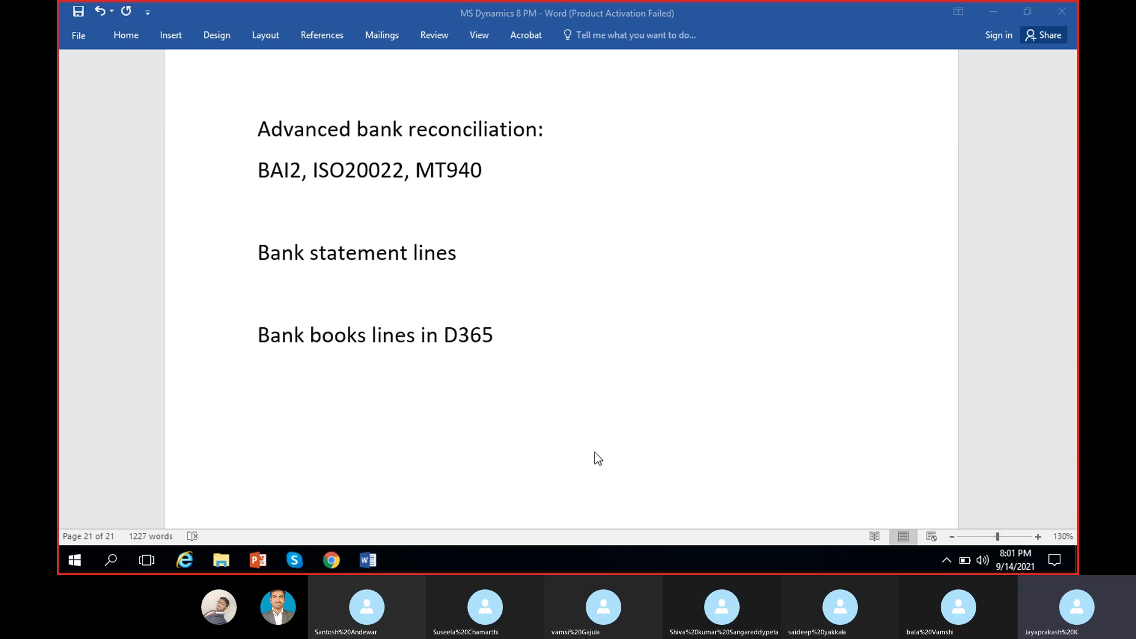
Switch to Dynamics 365 in the browser and open the SBI-1 bank account for editing at its Reconciliation section.
{"action": "left_click", "coordinate": [330, 560]}
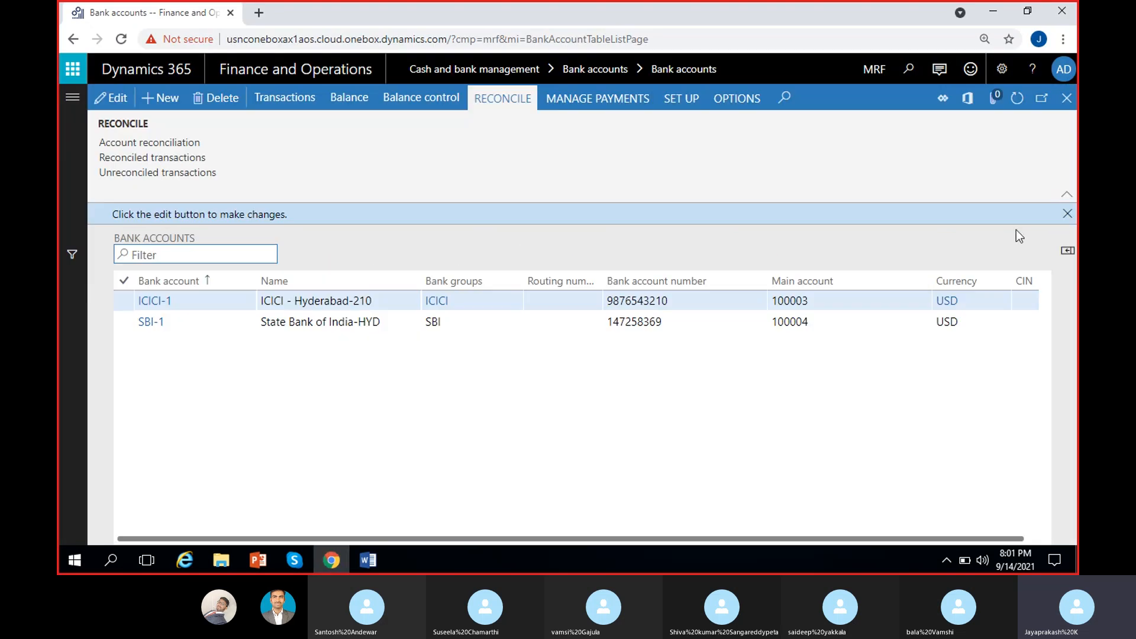
{"action": "left_click", "coordinate": [725, 280]}
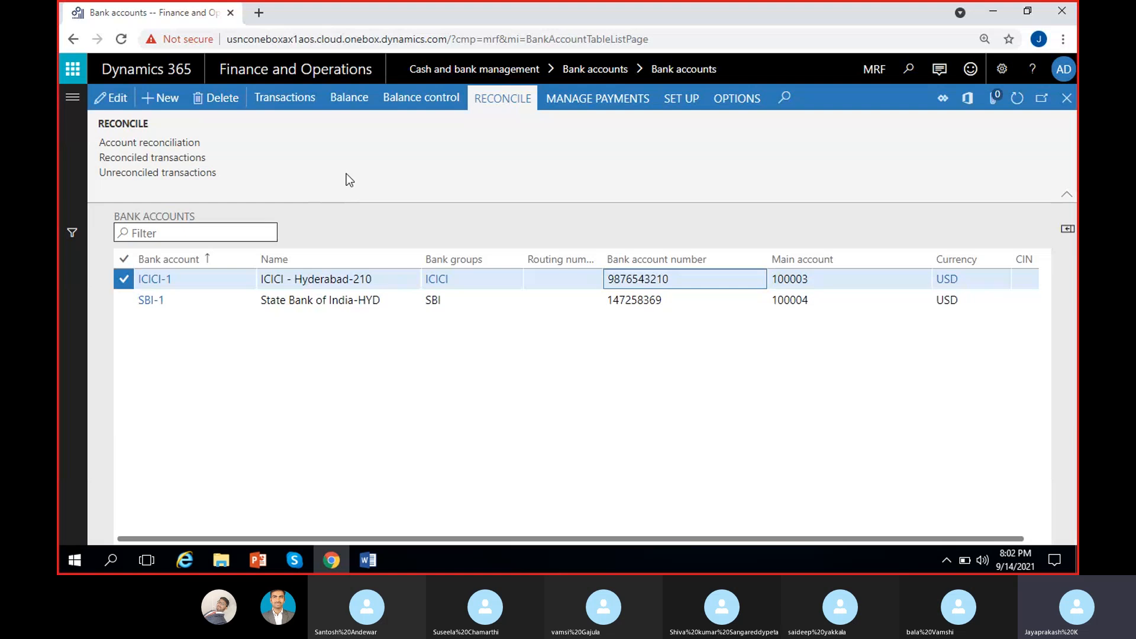
{"action": "left_click", "coordinate": [513, 298]}
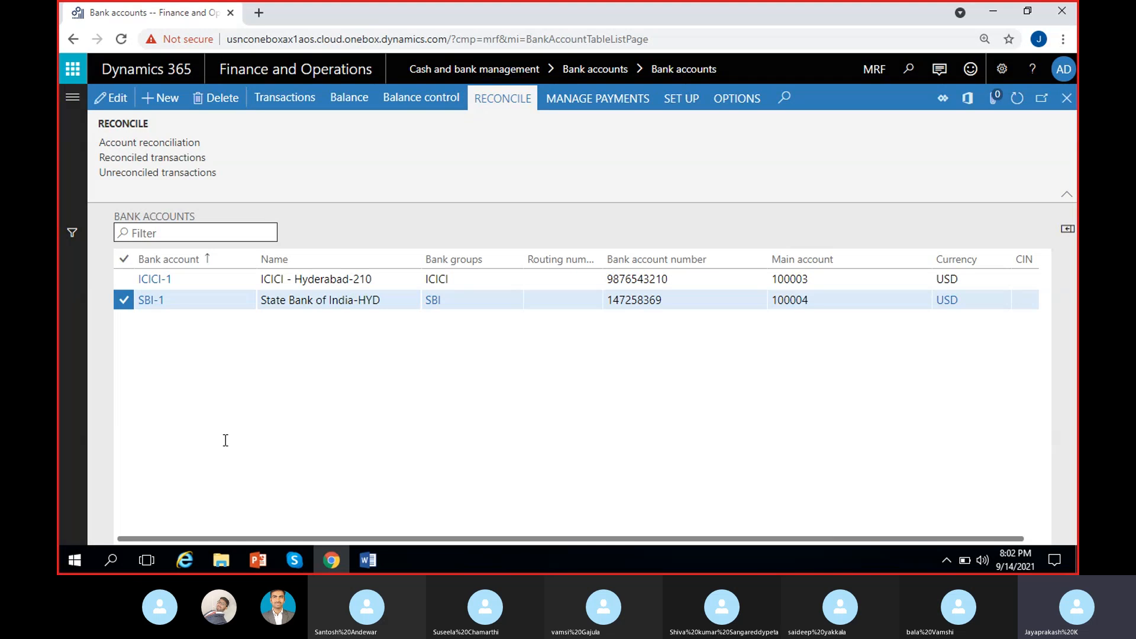
{"action": "left_click", "coordinate": [107, 103]}
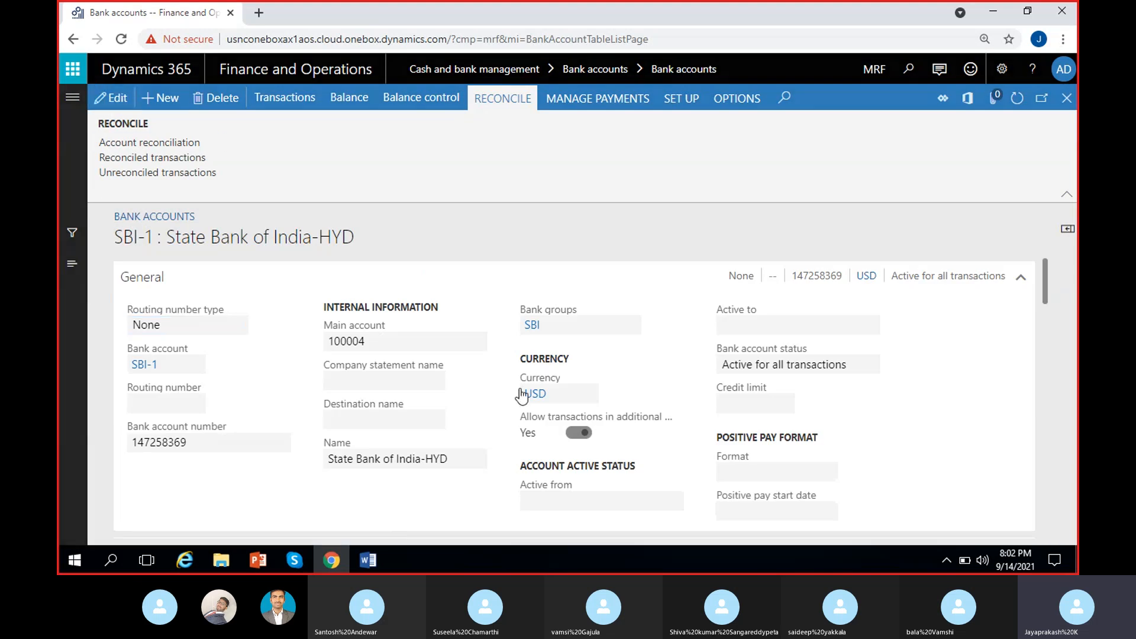
{"action": "scroll", "coordinate": [309, 407], "scroll_direction": "down", "scroll_amount": 5}
{"action": "scroll", "coordinate": [312, 414], "scroll_direction": "down", "scroll_amount": 10}
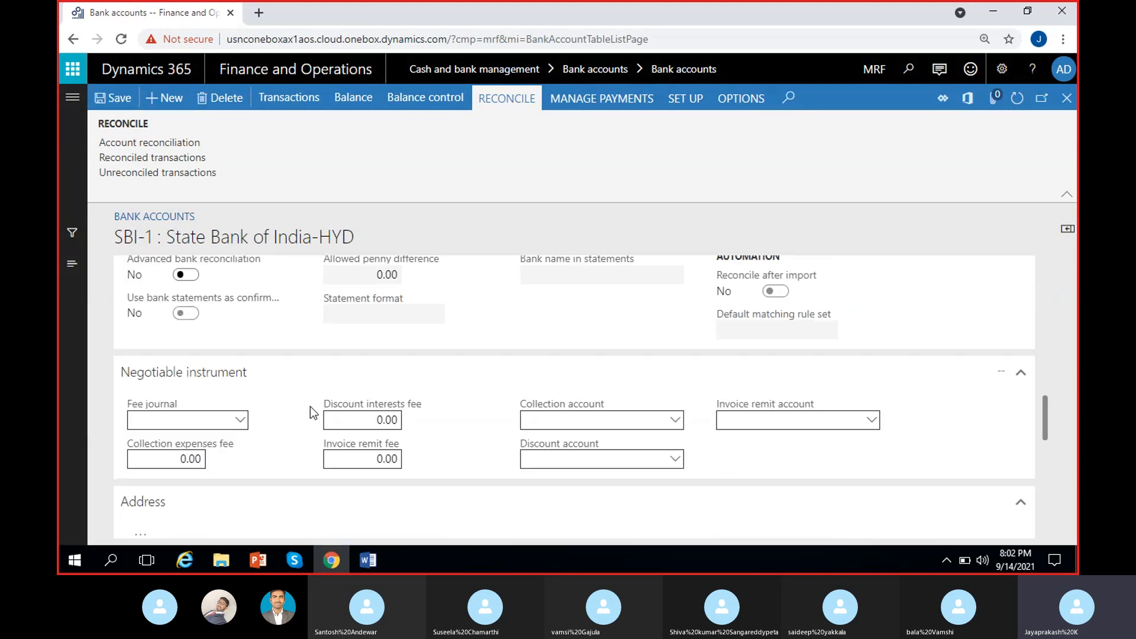
{"action": "scroll", "coordinate": [311, 408], "scroll_direction": "down", "scroll_amount": 5}
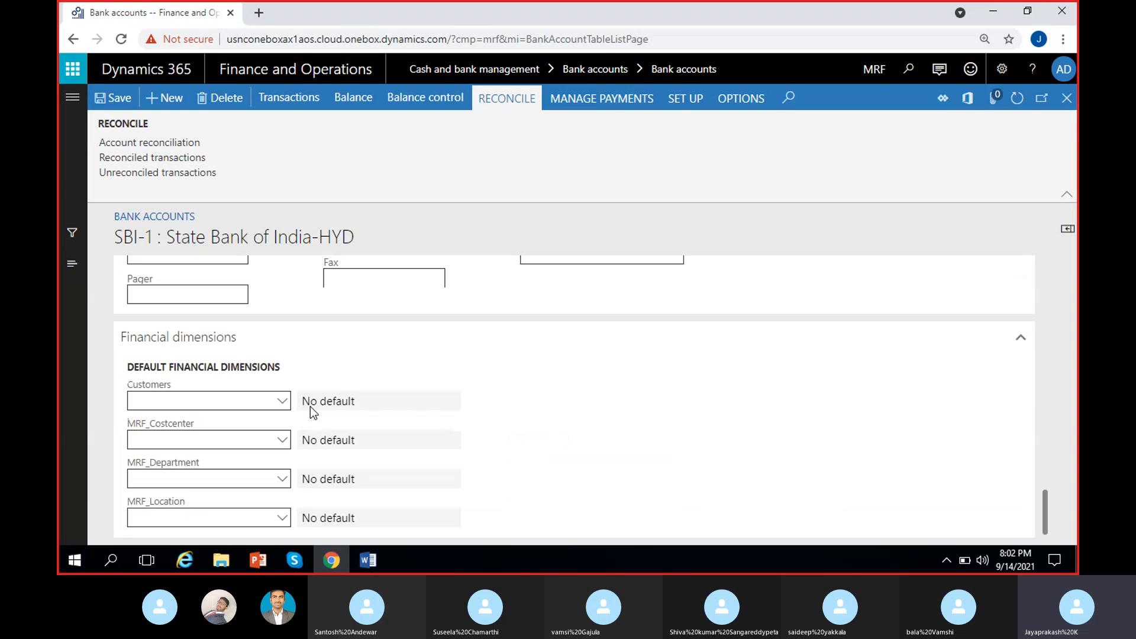
{"action": "scroll", "coordinate": [312, 406], "scroll_direction": "up", "scroll_amount": 5}
{"action": "scroll", "coordinate": [312, 407], "scroll_direction": "up", "scroll_amount": 3}
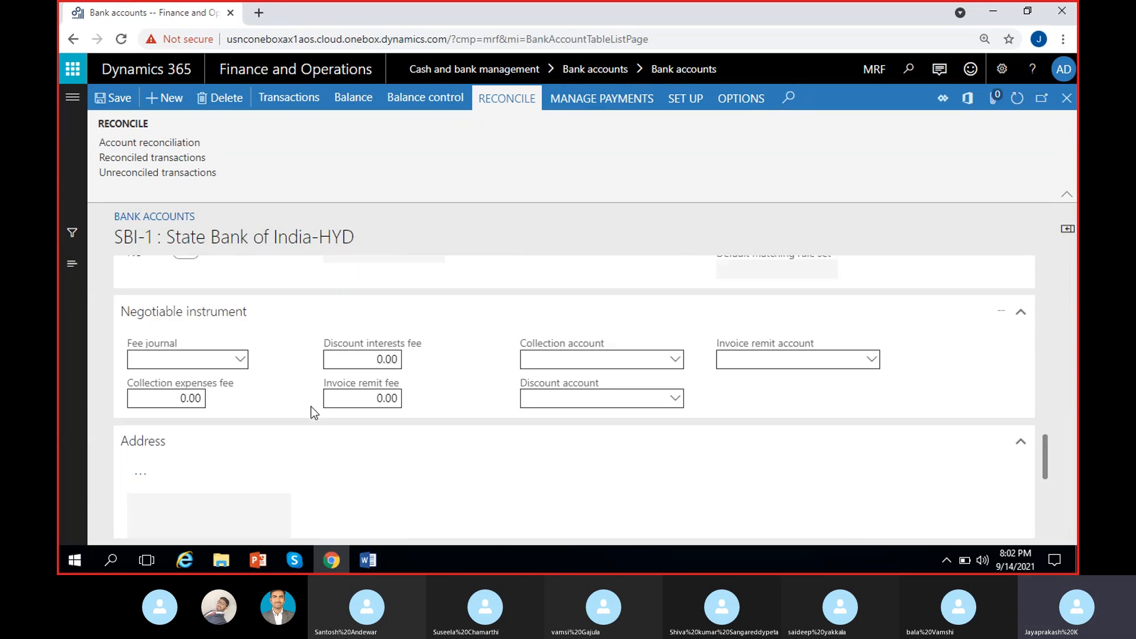
{"action": "scroll", "coordinate": [311, 407], "scroll_direction": "up", "scroll_amount": 5}
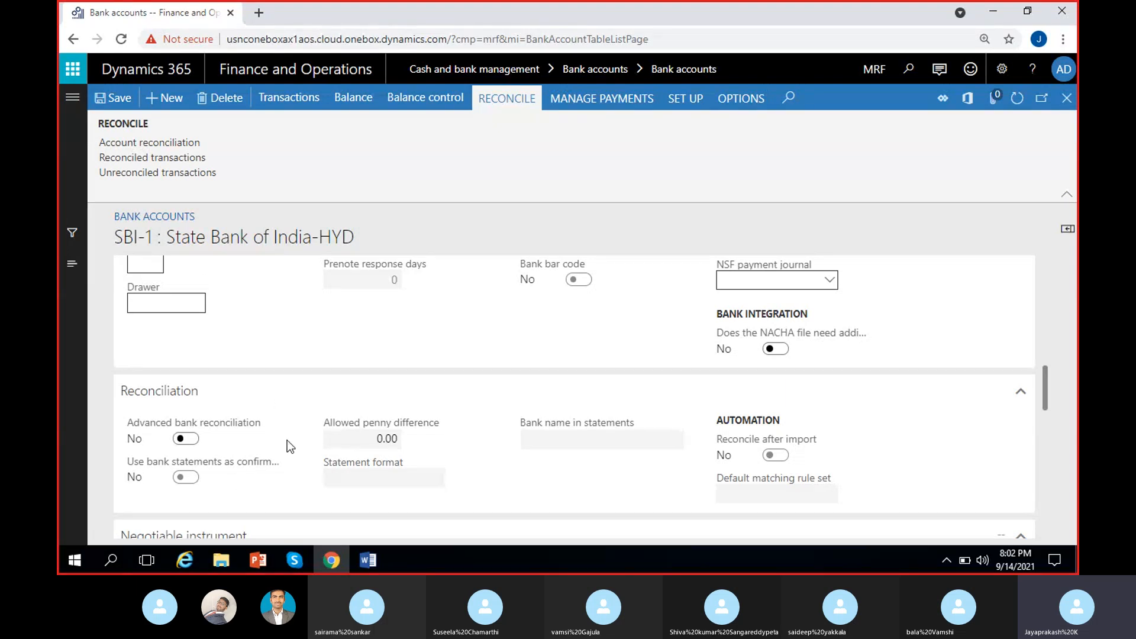
Turn on Advanced bank reconciliation for the SBI-1 bank account.
{"action": "left_click", "coordinate": [359, 472]}
{"action": "left_click", "coordinate": [610, 438]}
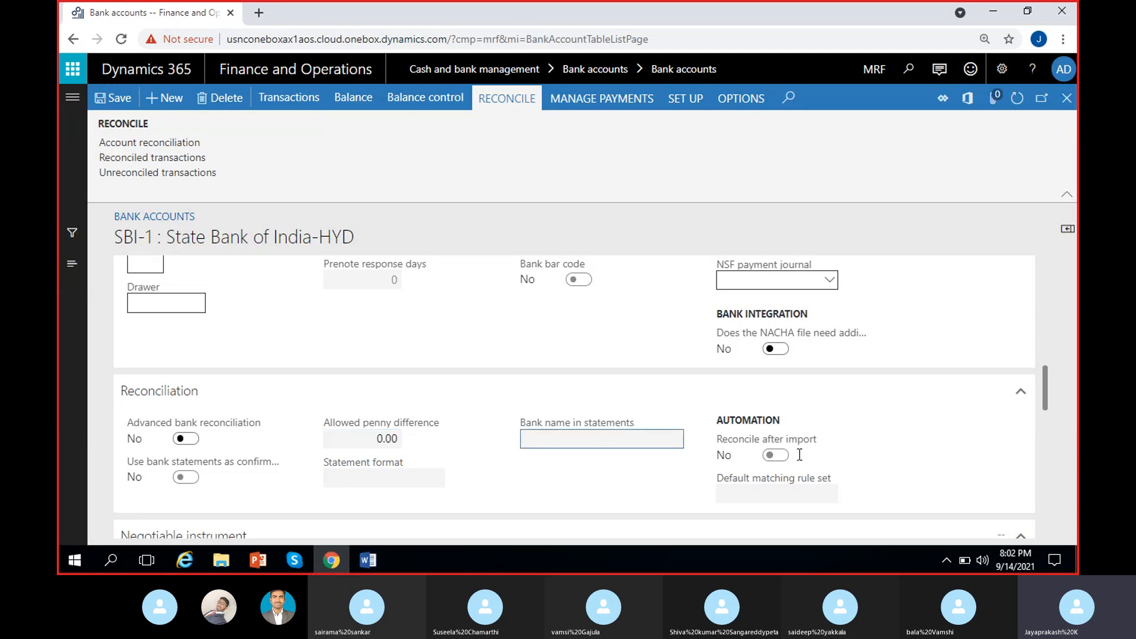
{"action": "left_click", "coordinate": [769, 496]}
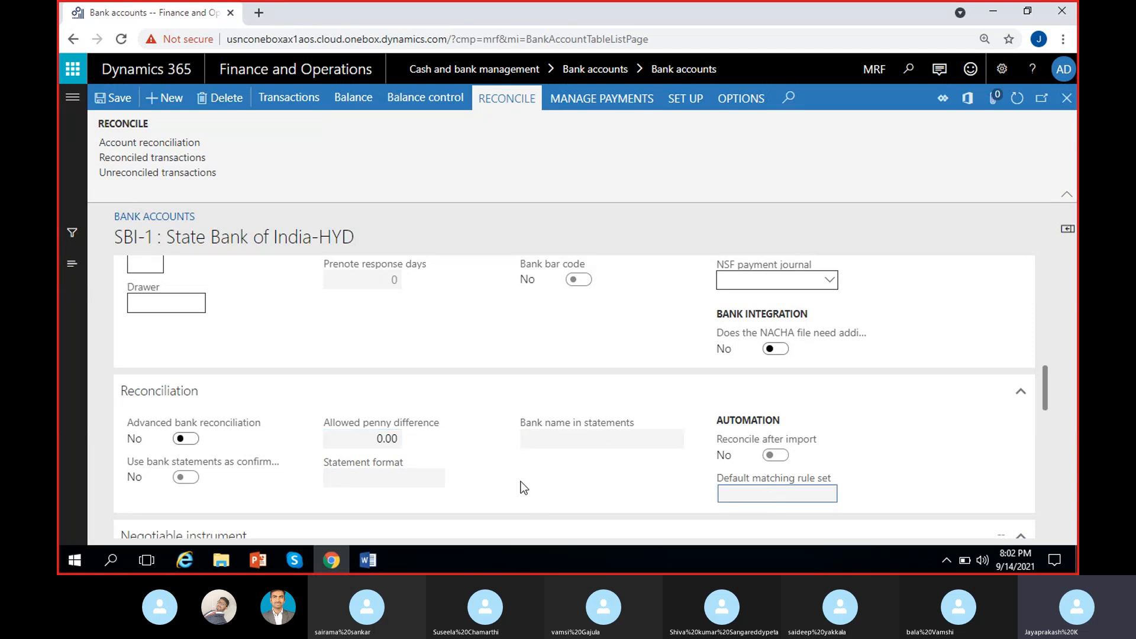
{"action": "left_click", "coordinate": [187, 440]}
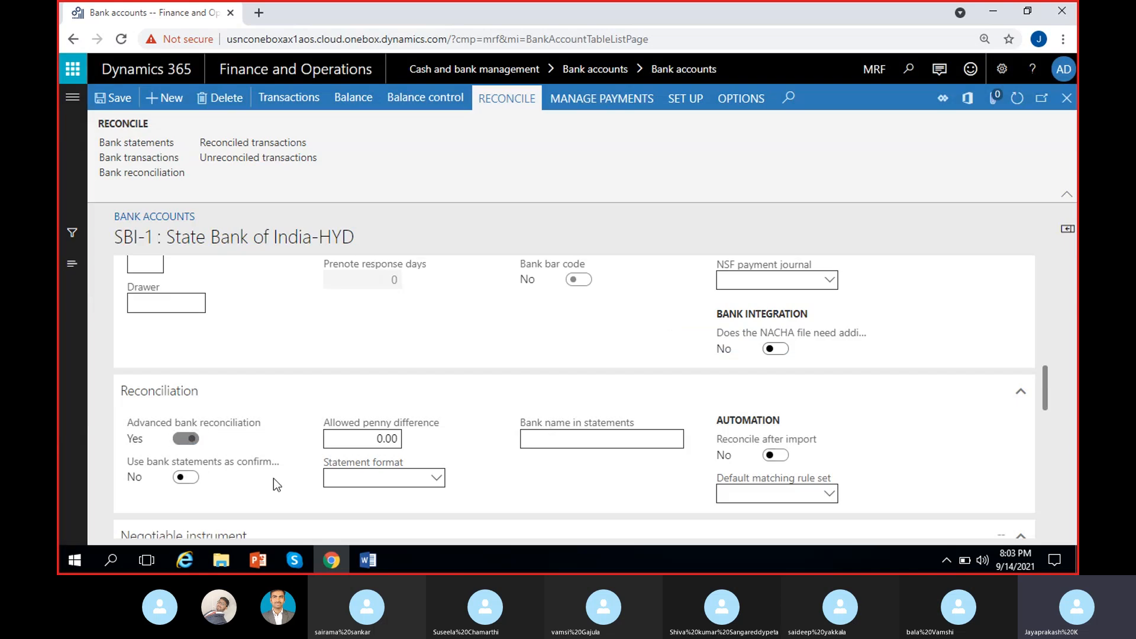
{"action": "left_click", "coordinate": [181, 446]}
Review the Allowed penny difference field and the available Statement format options without choosing one.
{"action": "mouse_move", "coordinate": [248, 463]}
{"action": "left_click", "coordinate": [339, 439]}
{"action": "left_click", "coordinate": [433, 445]}
{"action": "left_click", "coordinate": [437, 479]}
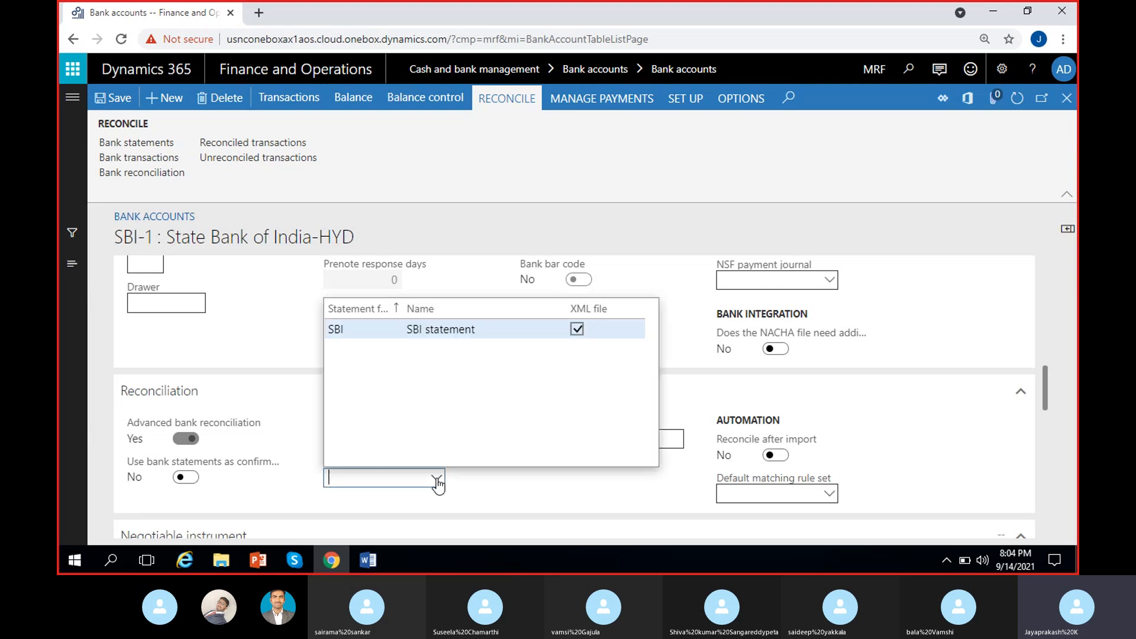
{"action": "left_click", "coordinate": [494, 482]}
{"action": "left_click", "coordinate": [433, 480]}
{"action": "left_click", "coordinate": [470, 488]}
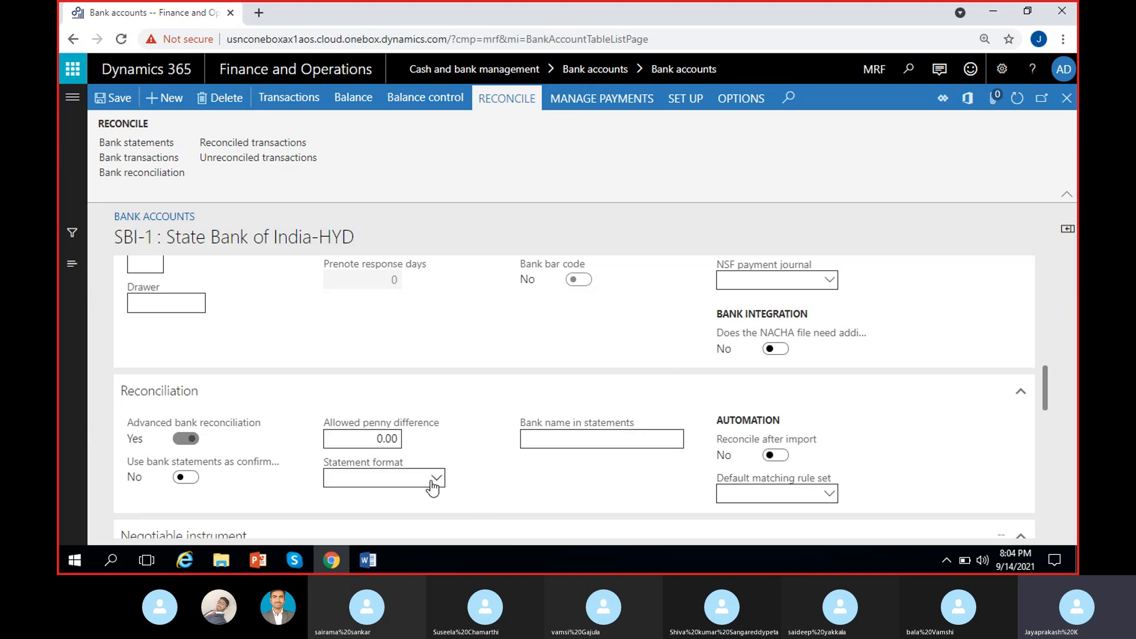
Look up the Bank statement format page under Advanced bank reconciliation setup in Cash and bank management.
{"action": "left_click", "coordinate": [73, 104]}
{"action": "left_click", "coordinate": [905, 247]}
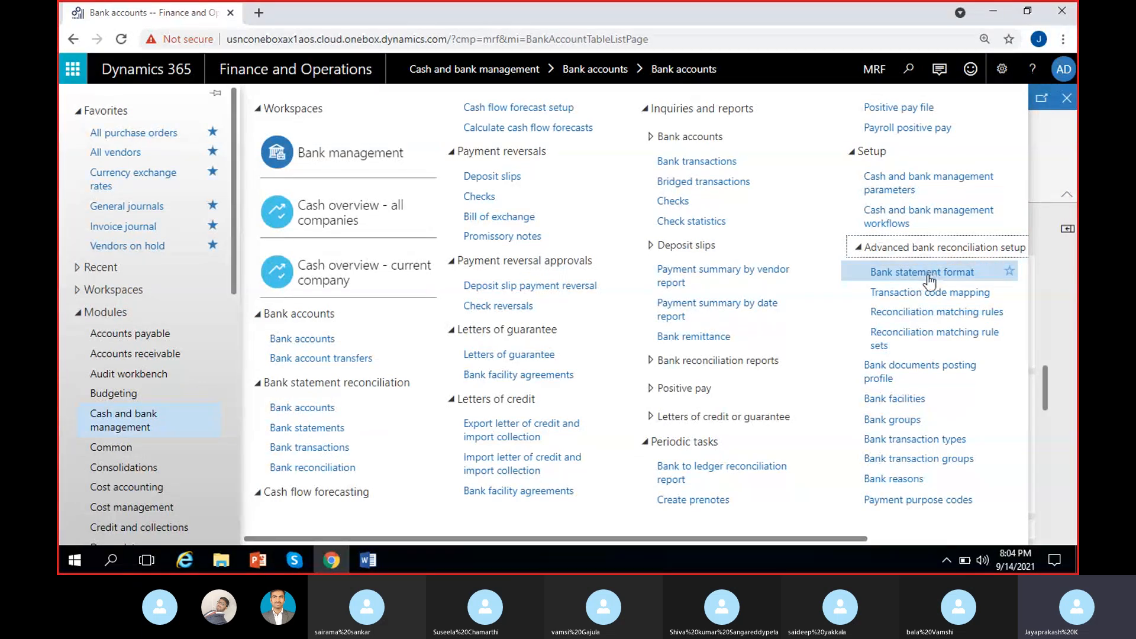
{"action": "left_click", "coordinate": [1059, 283]}
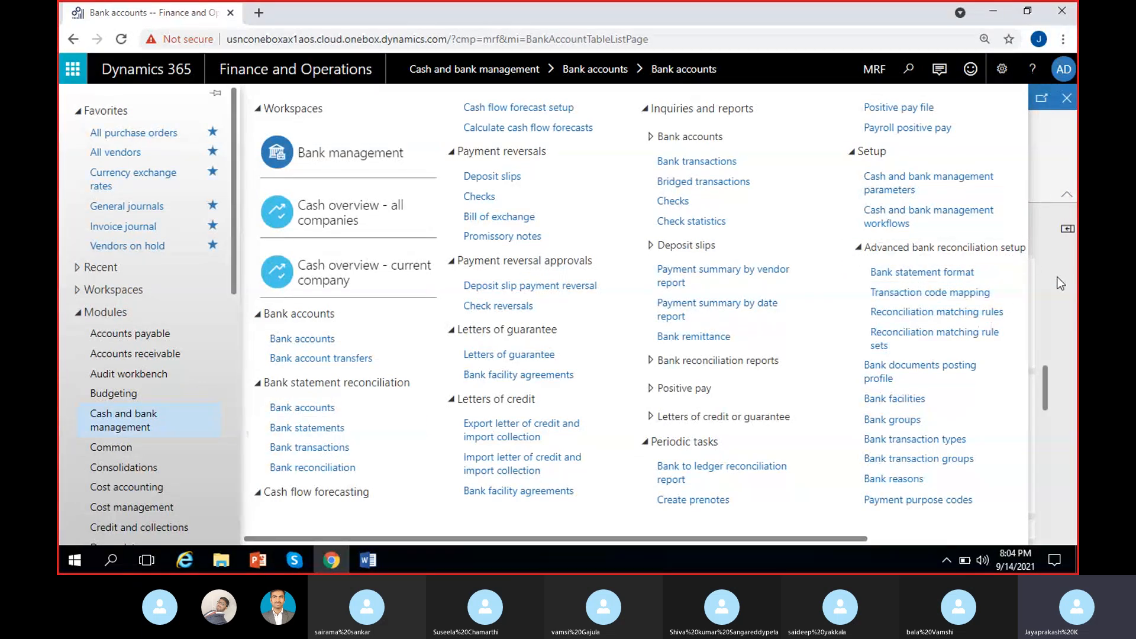
Switch to the Word notes, highlight the statement formats BAI2, ISO20022 and MT940, and return to Dynamics 365.
{"action": "mouse_move", "coordinate": [369, 561]}
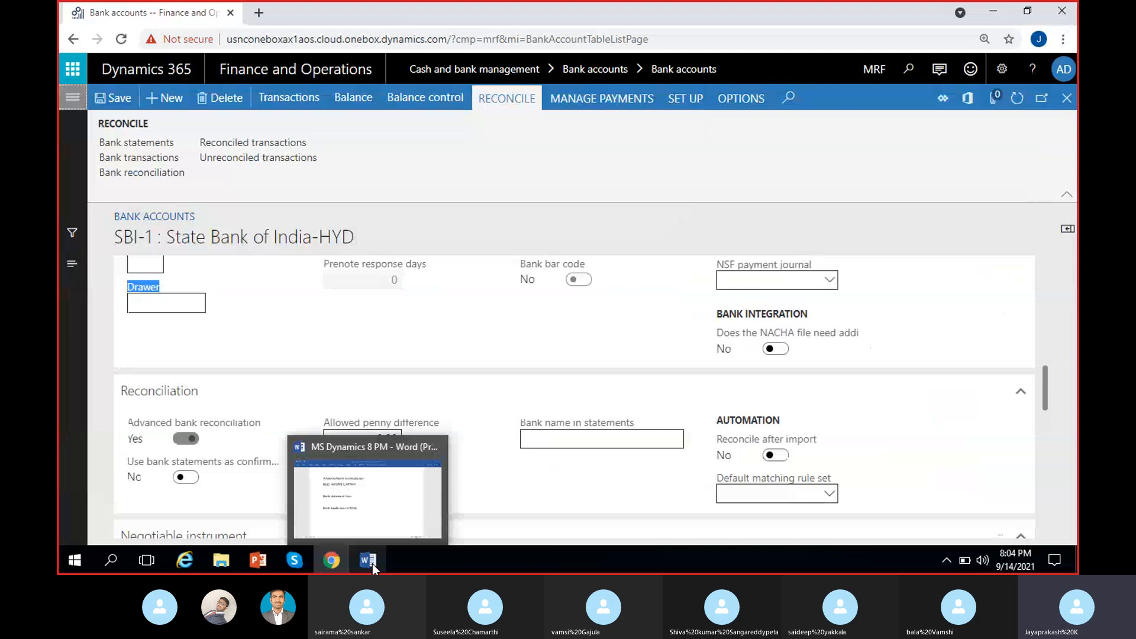
{"action": "scroll", "coordinate": [327, 325], "scroll_direction": "up", "scroll_amount": 2}
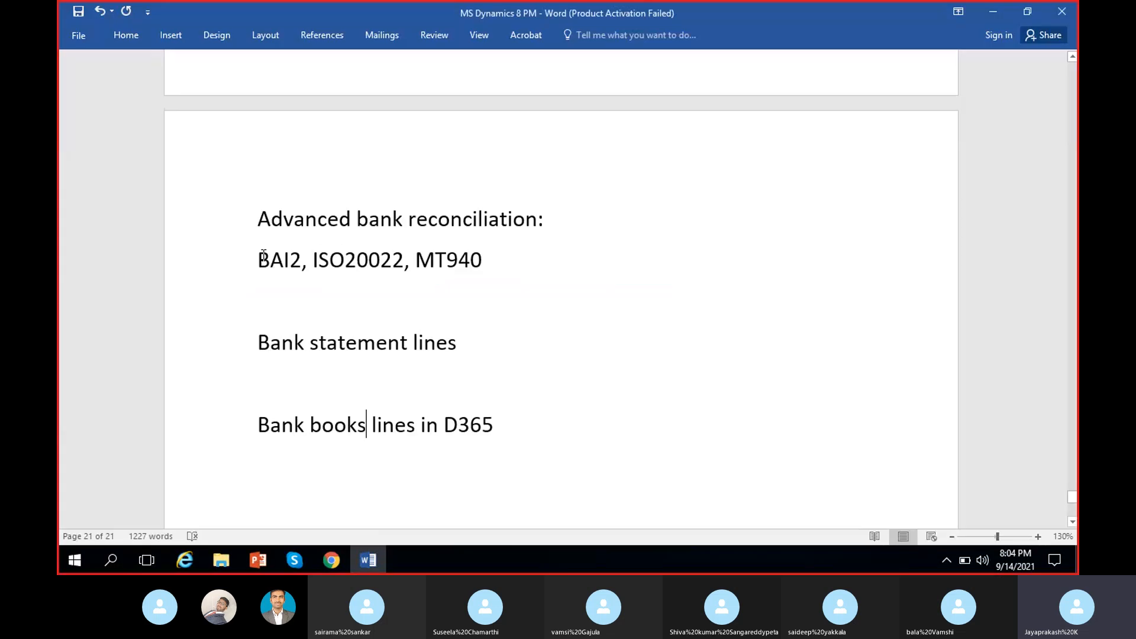
{"action": "left_click_drag", "start_coordinate": [259, 260], "coordinate": [462, 260]}
{"action": "left_click", "coordinate": [504, 270]}
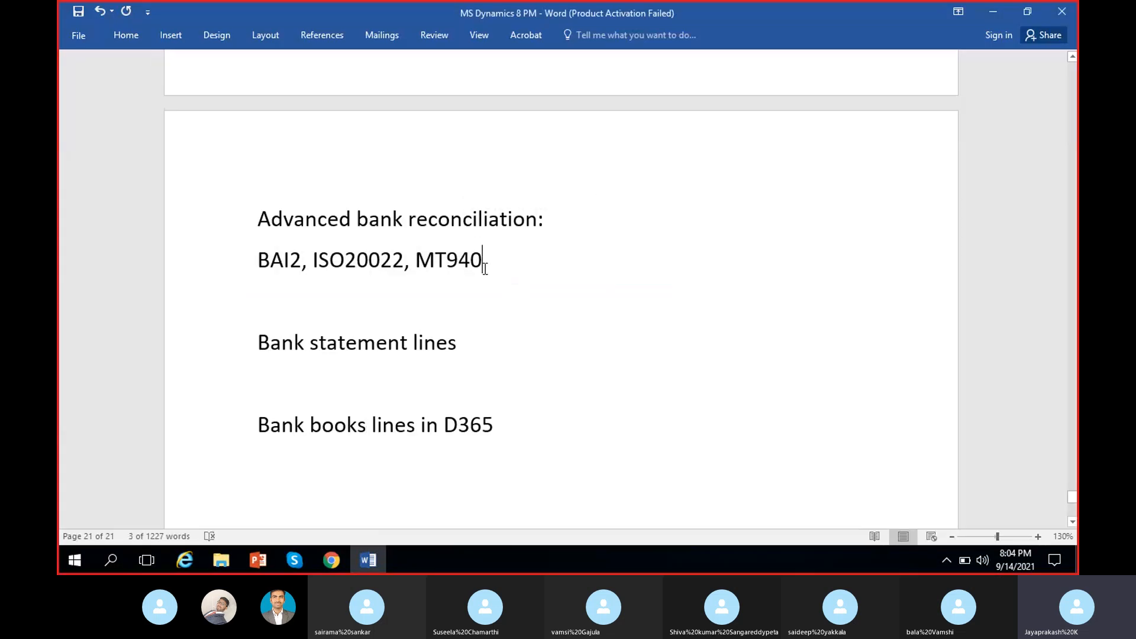
{"action": "left_click", "coordinate": [375, 560]}
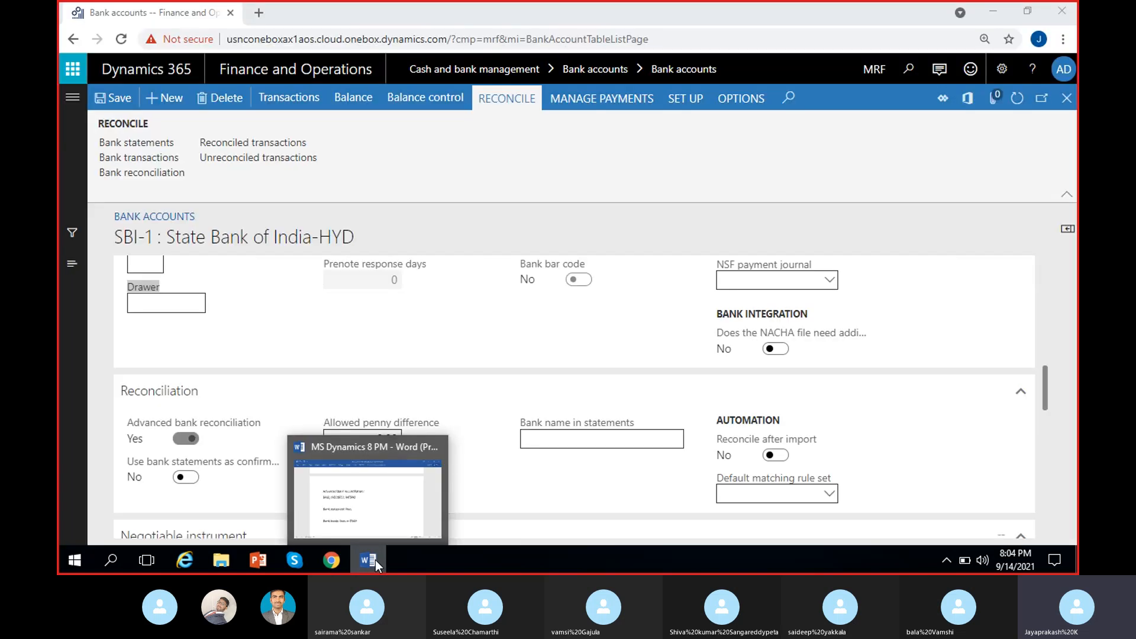
Review the Statement format choices and the Bank name in statements field, leaving both empty.
{"action": "left_click", "coordinate": [436, 479]}
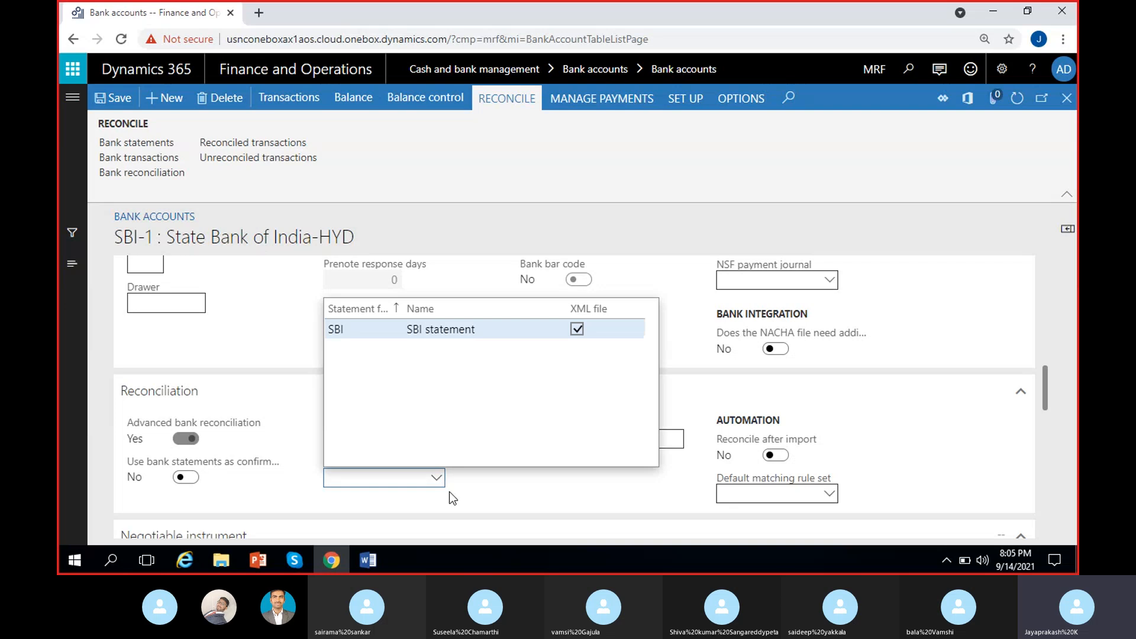
{"action": "left_click", "coordinate": [549, 484]}
{"action": "left_click", "coordinate": [550, 444]}
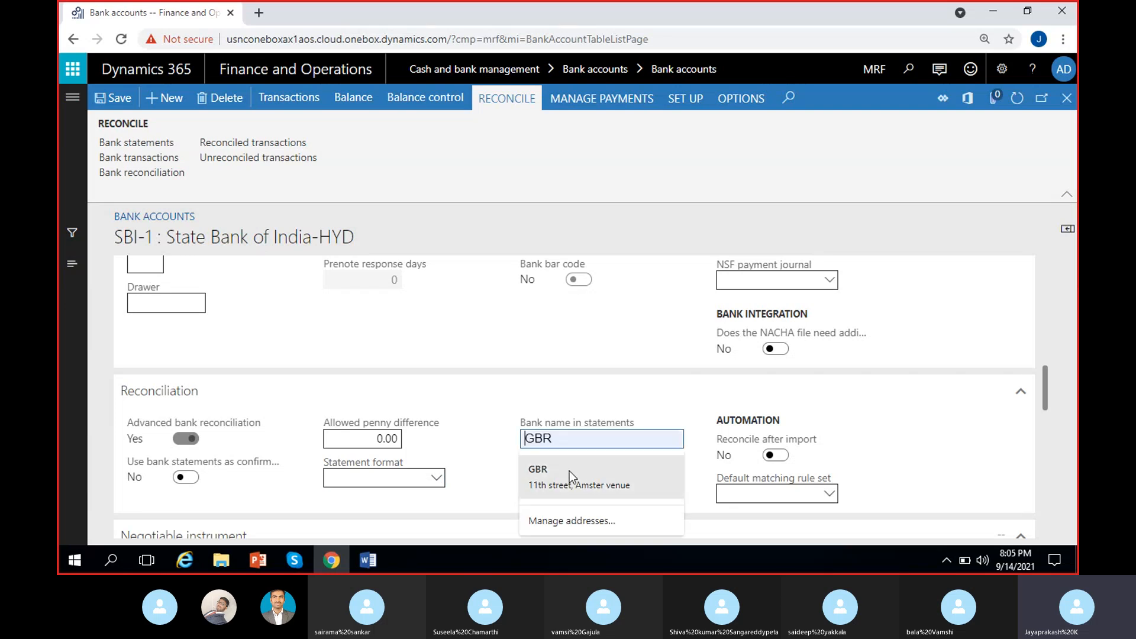
{"action": "left_click", "coordinate": [484, 451]}
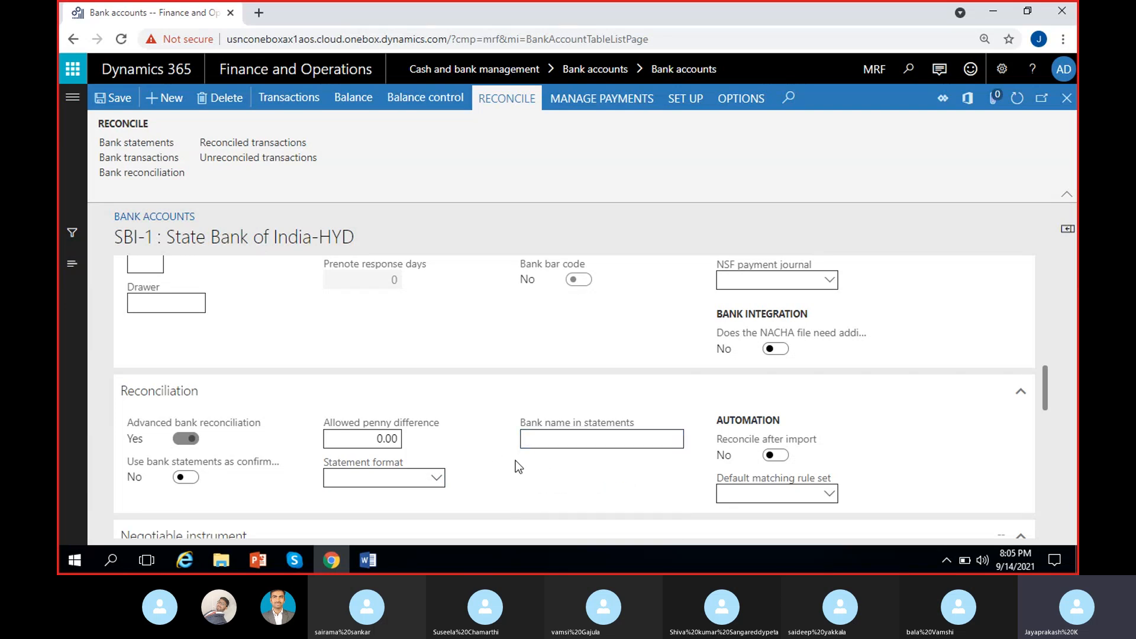
{"action": "left_click", "coordinate": [558, 443]}
{"action": "left_click", "coordinate": [667, 419]}
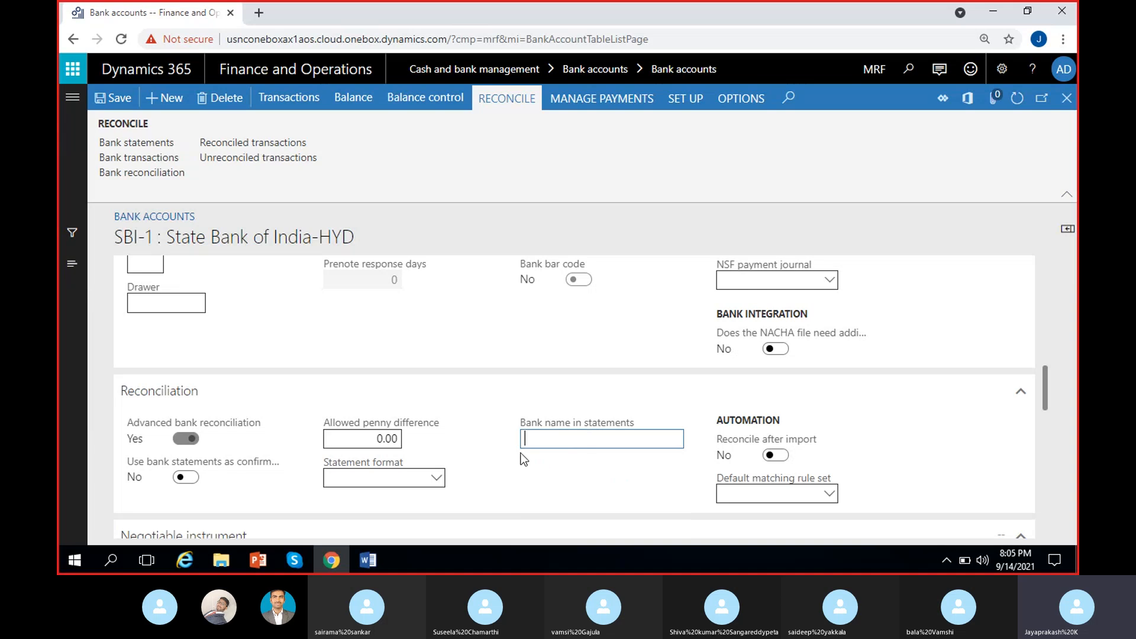
Check the Default matching rule set options and locate the reconciliation matching rules in the Cash and bank management setup.
{"action": "scroll", "coordinate": [598, 462], "scroll_direction": "down", "scroll_amount": 1}
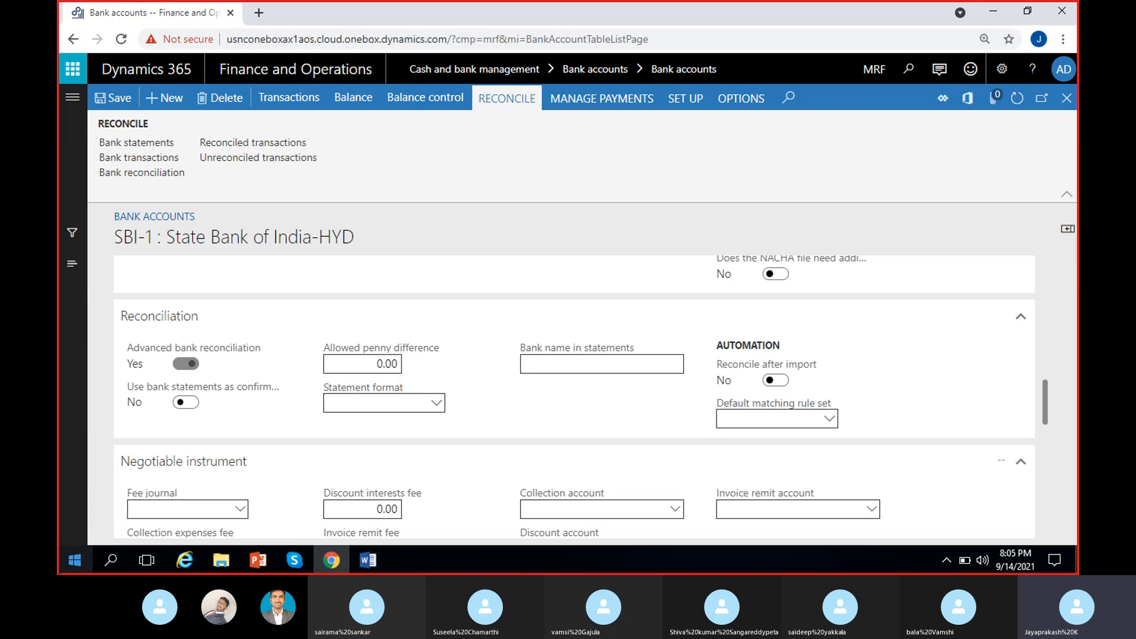
{"action": "left_click", "coordinate": [830, 421]}
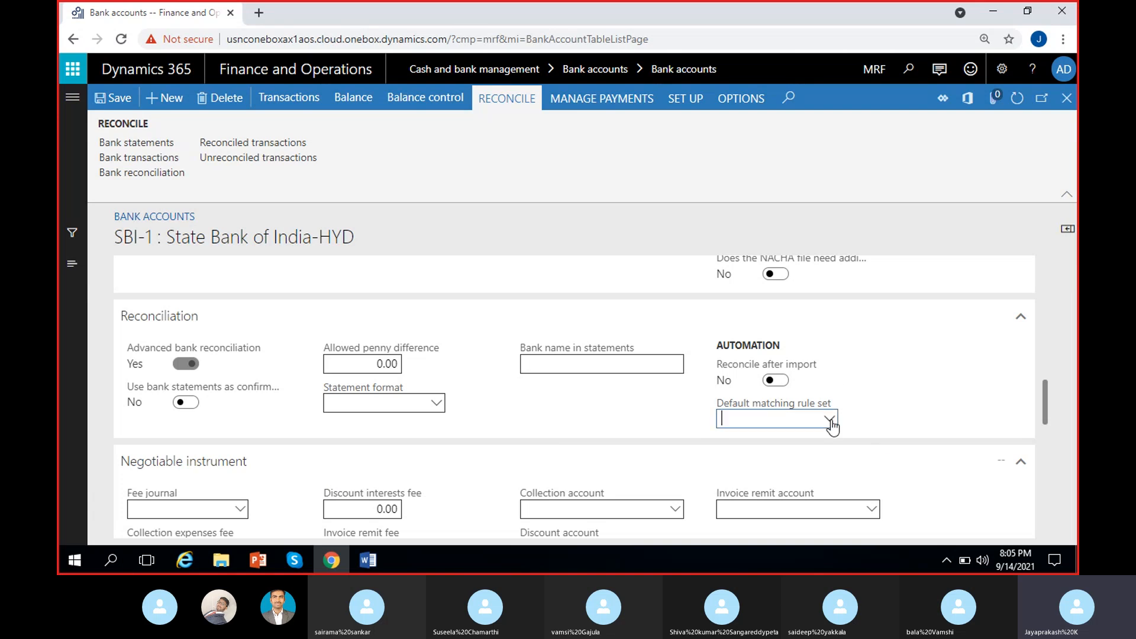
{"action": "left_click", "coordinate": [878, 415]}
{"action": "left_click", "coordinate": [72, 100]}
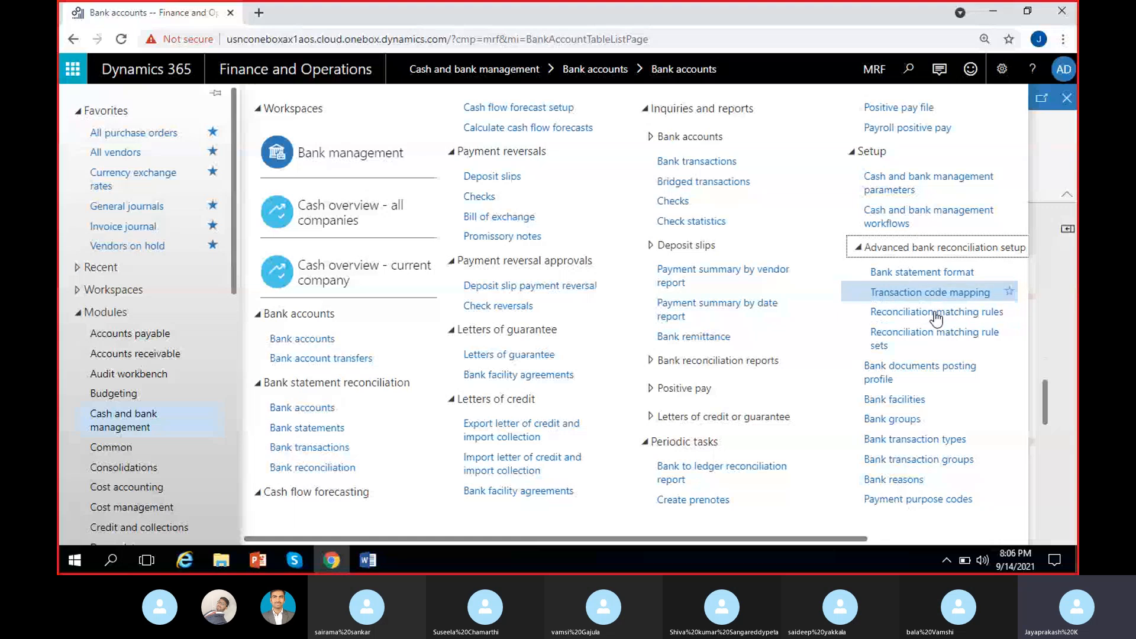
{"action": "left_click", "coordinate": [1053, 264]}
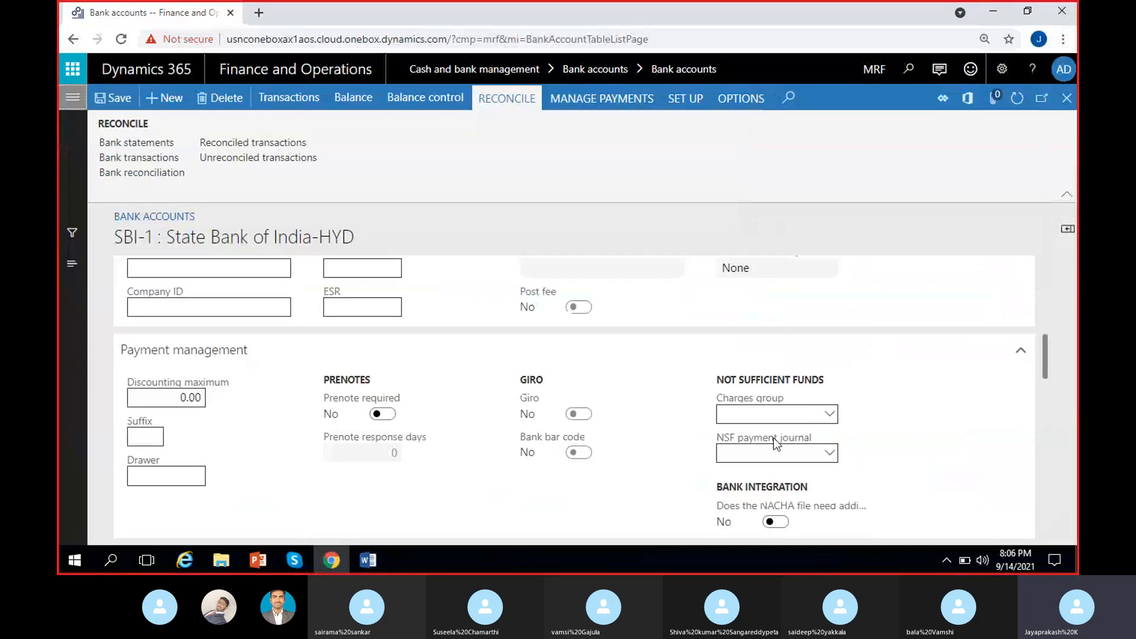
{"action": "scroll", "coordinate": [793, 324], "scroll_direction": "up", "scroll_amount": 3}
{"action": "scroll", "coordinate": [765, 400], "scroll_direction": "down", "scroll_amount": 10}
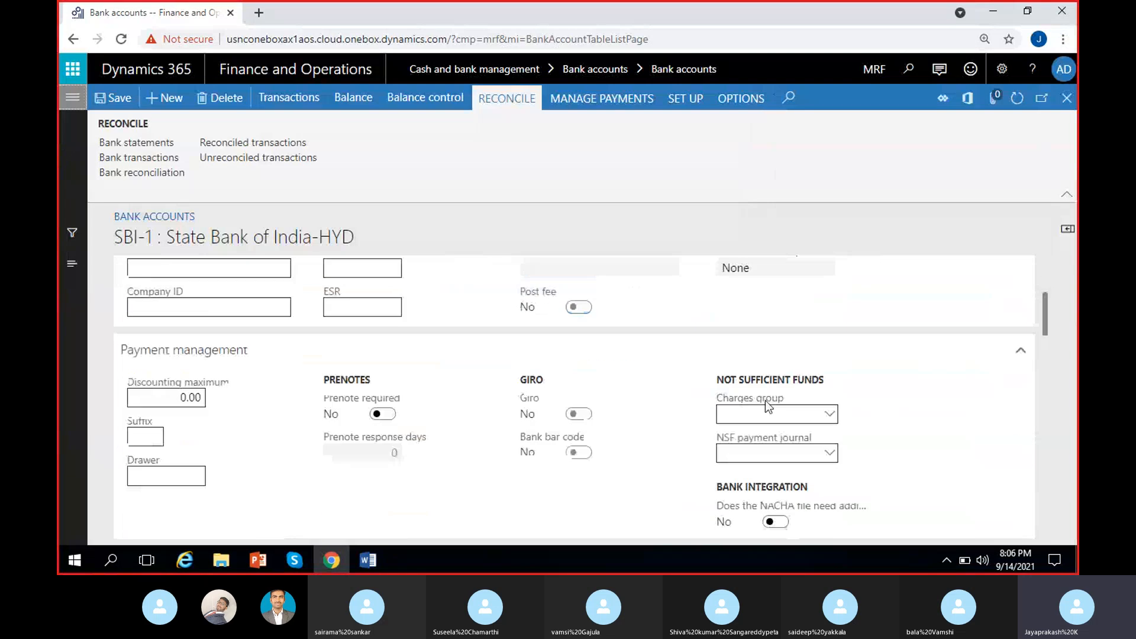
{"action": "scroll", "coordinate": [421, 523], "scroll_direction": "up", "scroll_amount": 3}
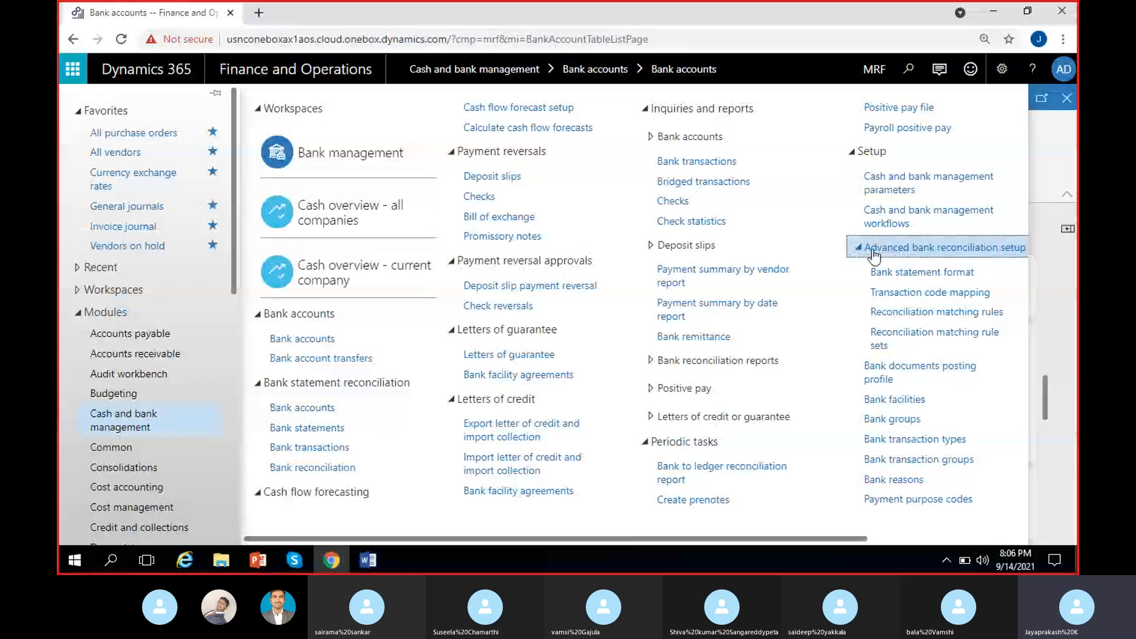
Open the Bank statement format page under Advanced bank reconciliation setup and dismiss the edit notice.
{"action": "scroll", "coordinate": [882, 332], "scroll_direction": "down", "scroll_amount": 1}
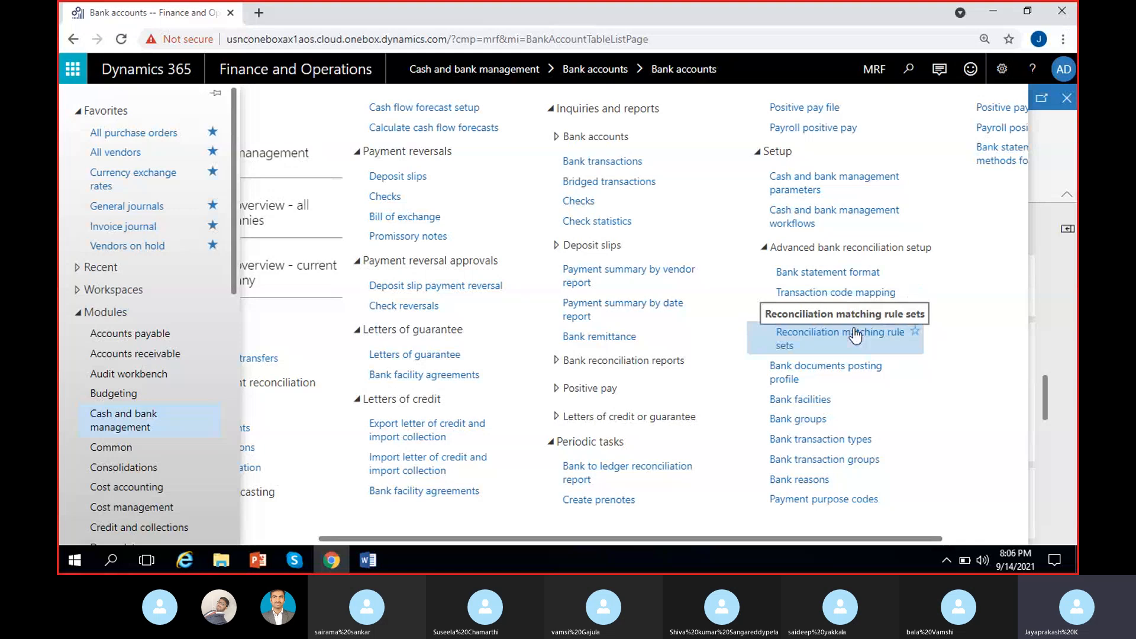
{"action": "left_click", "coordinate": [851, 271]}
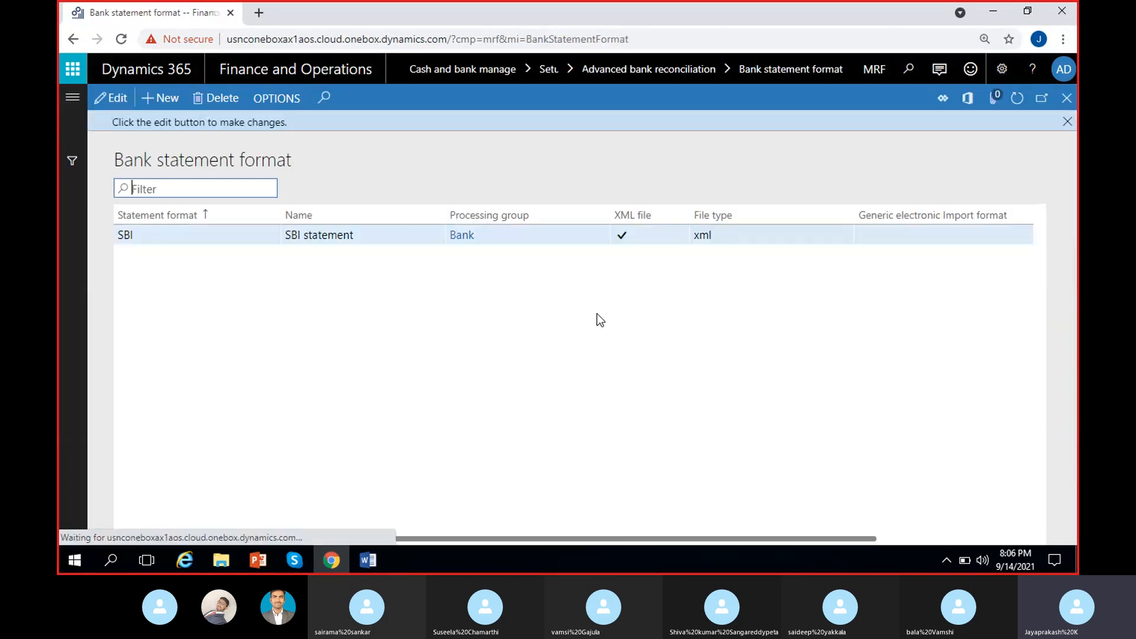
{"action": "left_click", "coordinate": [1067, 123]}
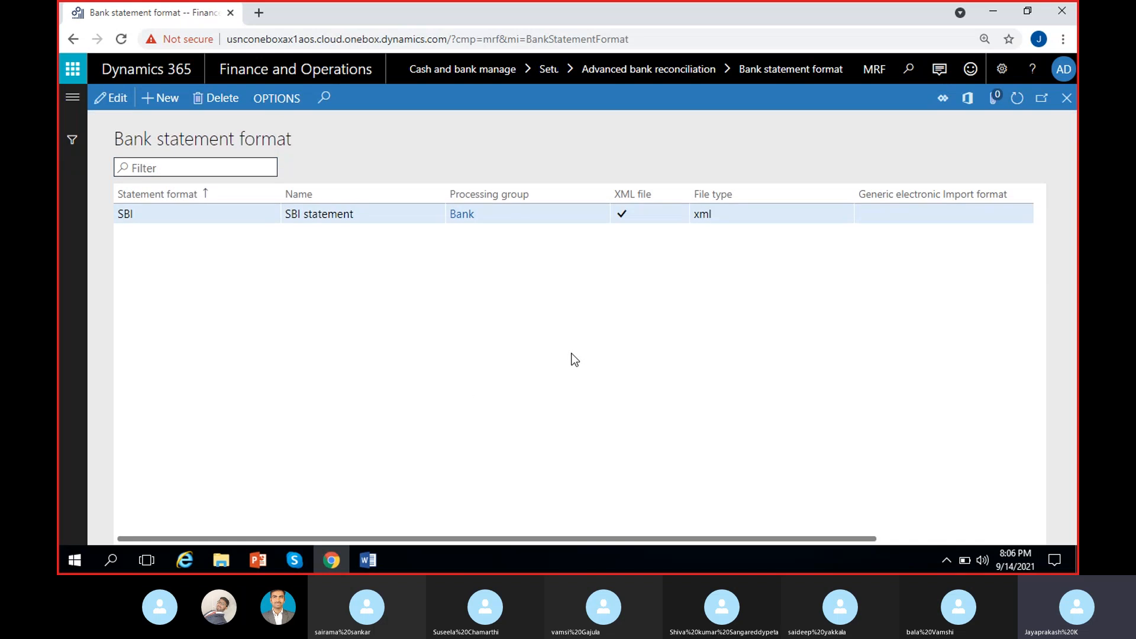
Put the SBI statement format in edit mode and review its name, processing group, XML file and file type fields without changing them.
{"action": "left_click", "coordinate": [110, 98]}
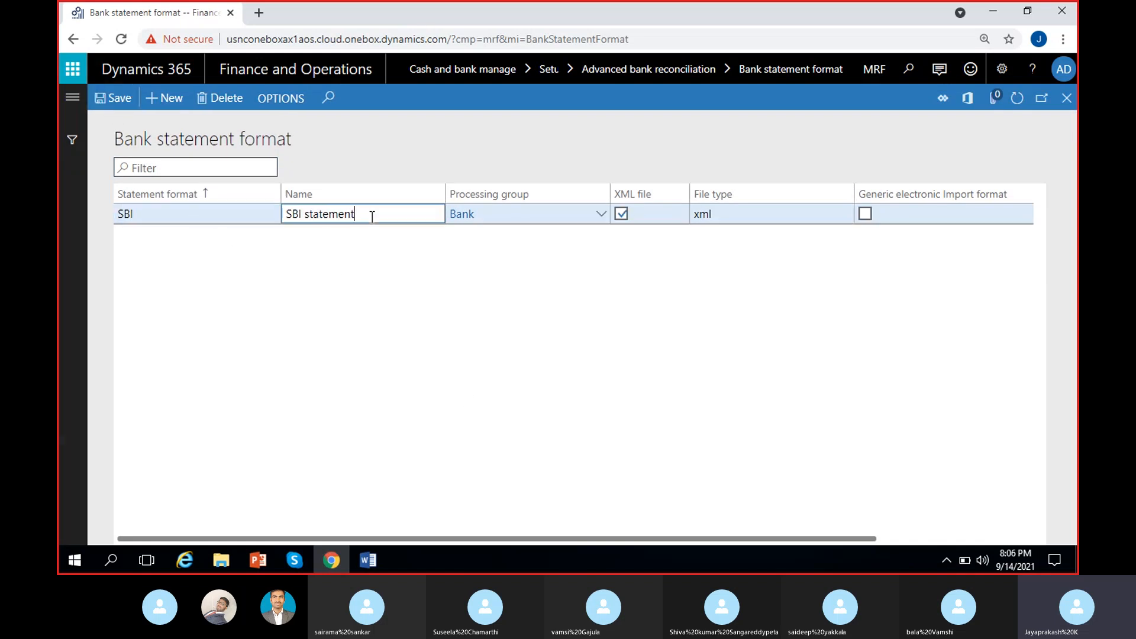
{"action": "left_click", "coordinate": [602, 220]}
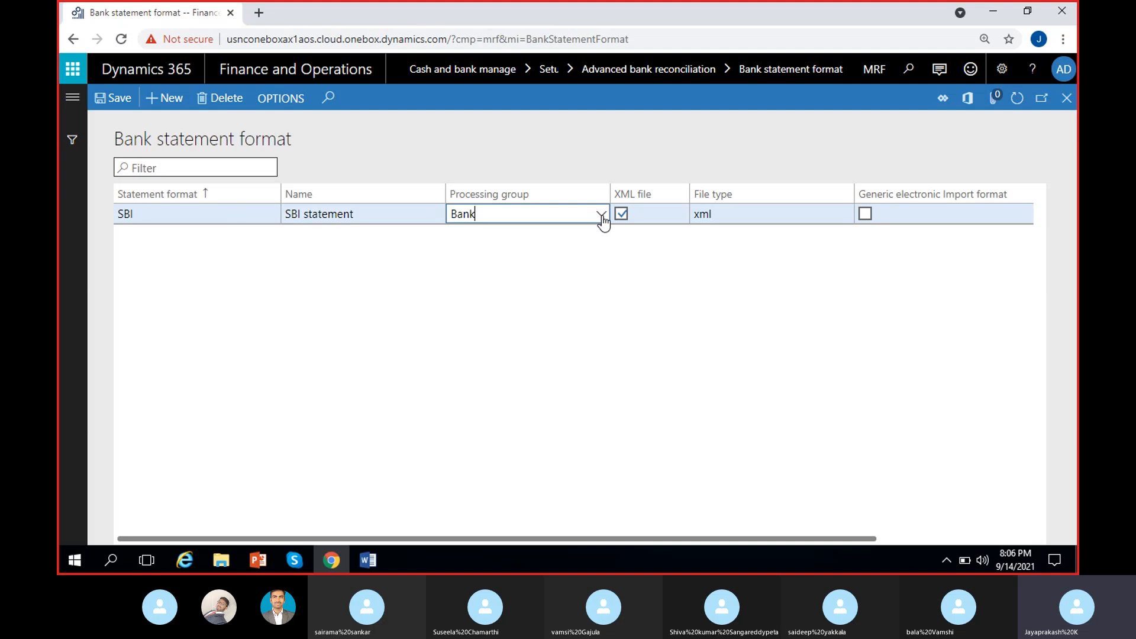
{"action": "left_click", "coordinate": [601, 220]}
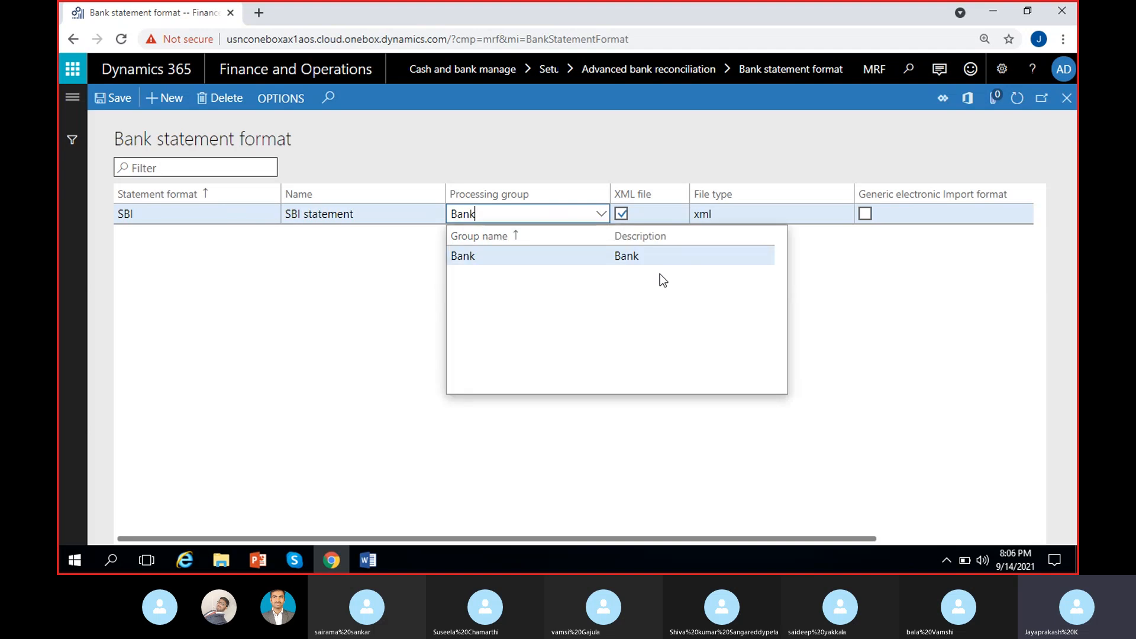
{"action": "left_click", "coordinate": [660, 274]}
{"action": "left_click", "coordinate": [621, 214]}
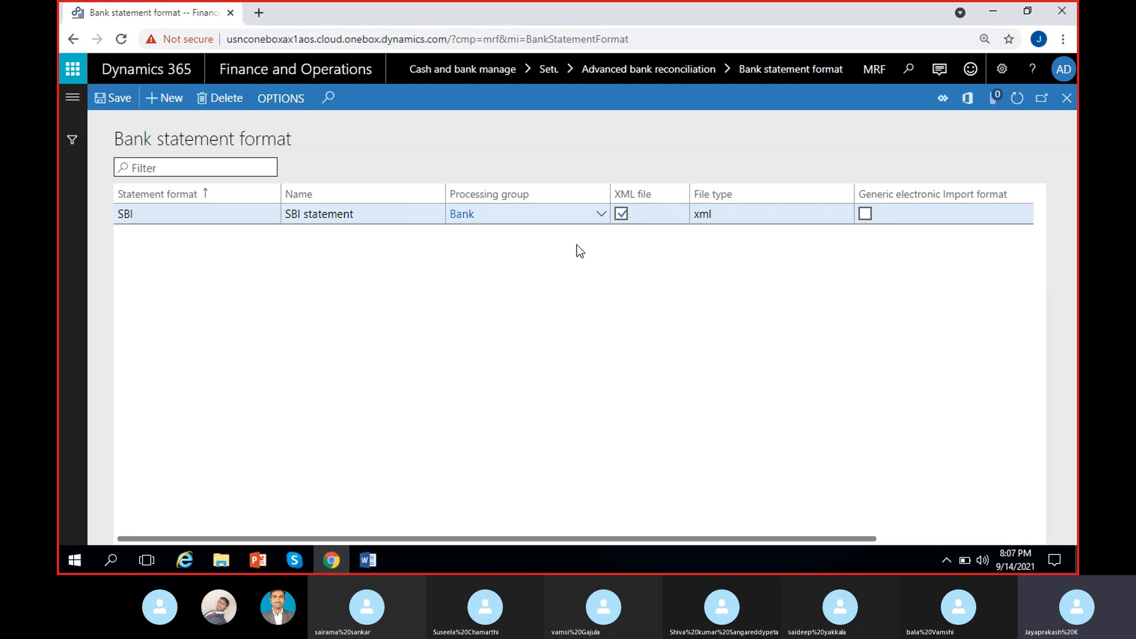
{"action": "left_click", "coordinate": [736, 212]}
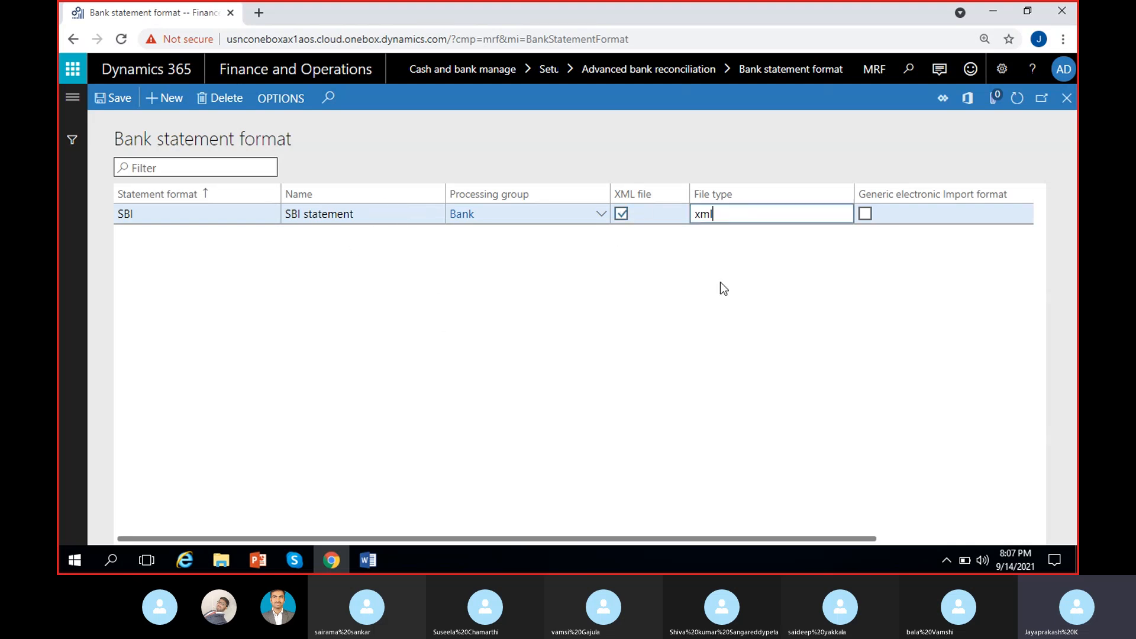
{"action": "left_click", "coordinate": [631, 322]}
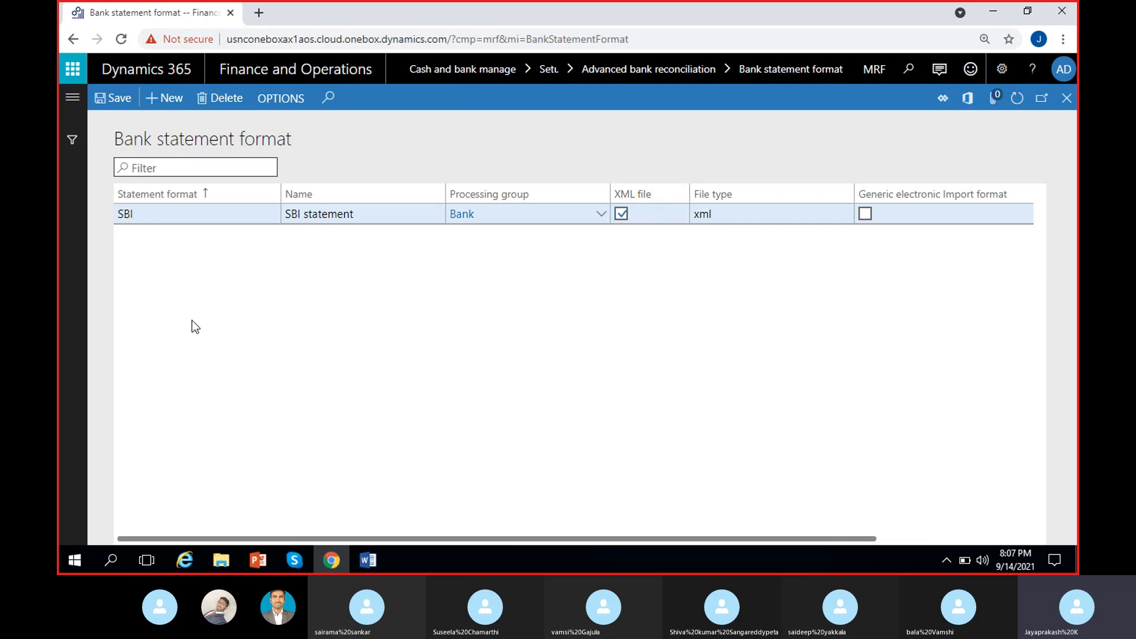
Open Transaction code mapping under Advanced bank reconciliation setup and choose SBI-1 as the bank account for a new record.
{"action": "left_click", "coordinate": [72, 98]}
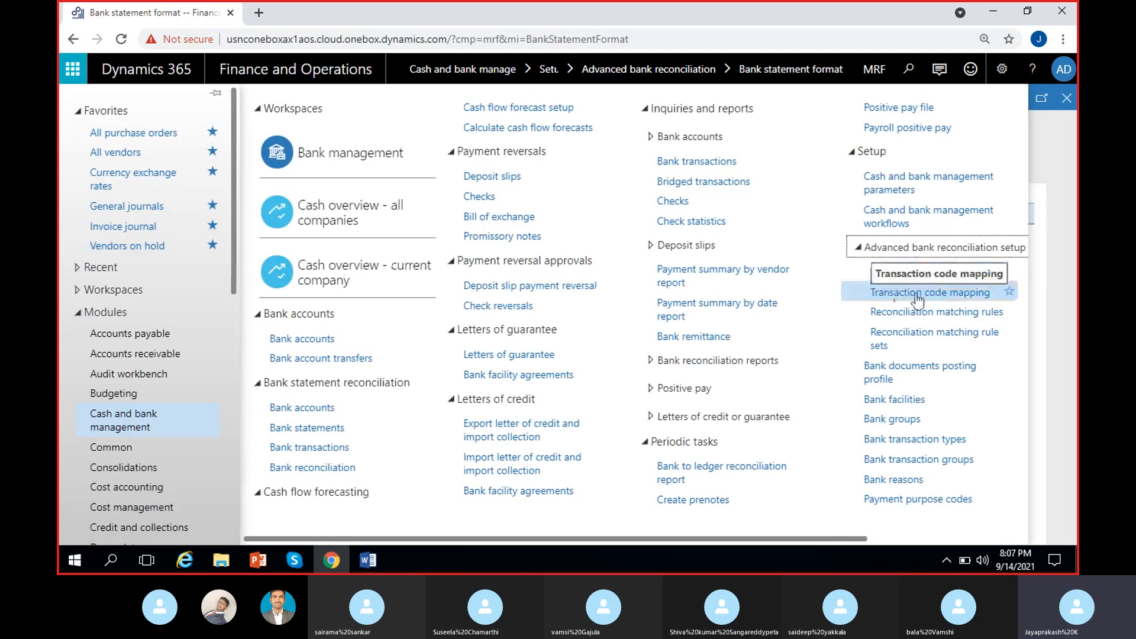
{"action": "left_click", "coordinate": [945, 293]}
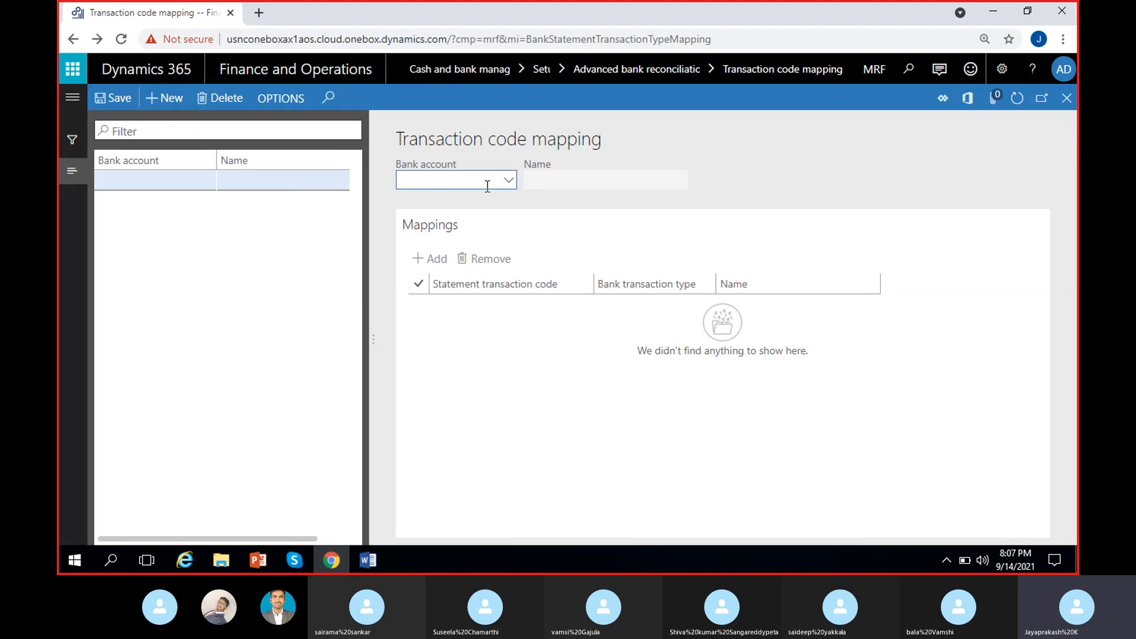
{"action": "left_click", "coordinate": [510, 183]}
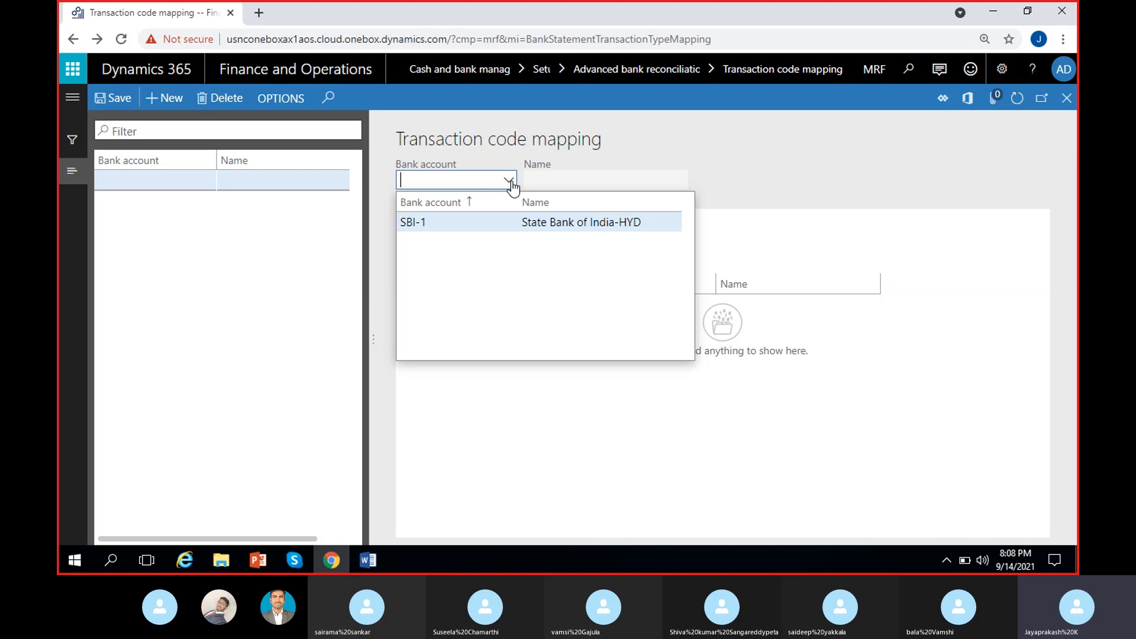
{"action": "left_click", "coordinate": [463, 218]}
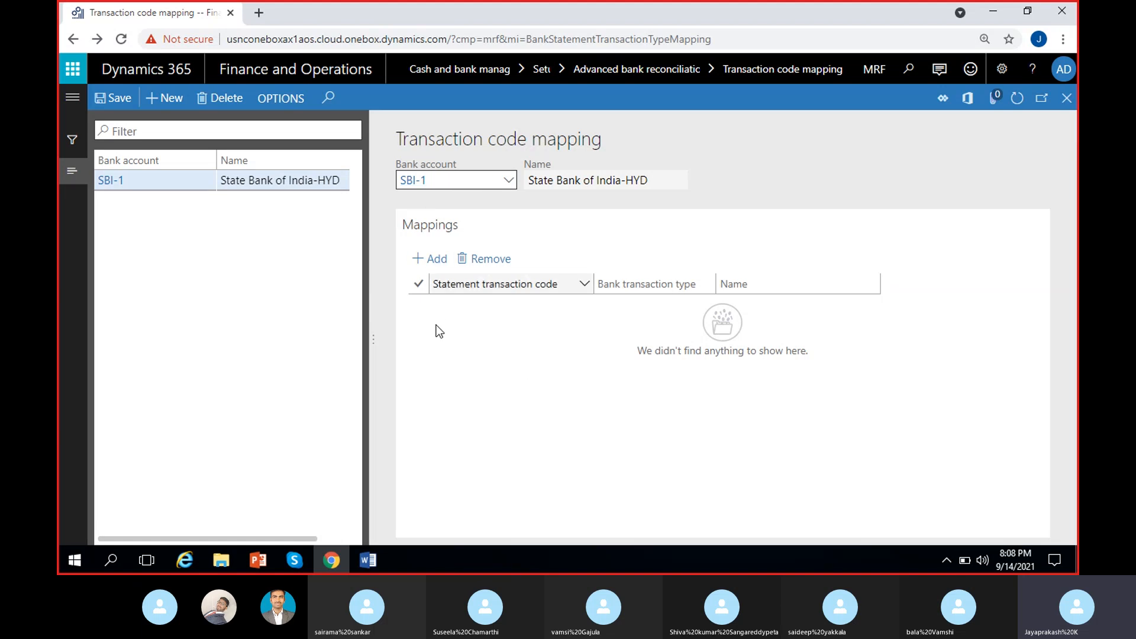
Add a mapping row linking statement transaction code CD to bank transaction type 01, Cash deposit.
{"action": "left_click", "coordinate": [430, 265]}
{"action": "key", "text": "alt+n"}
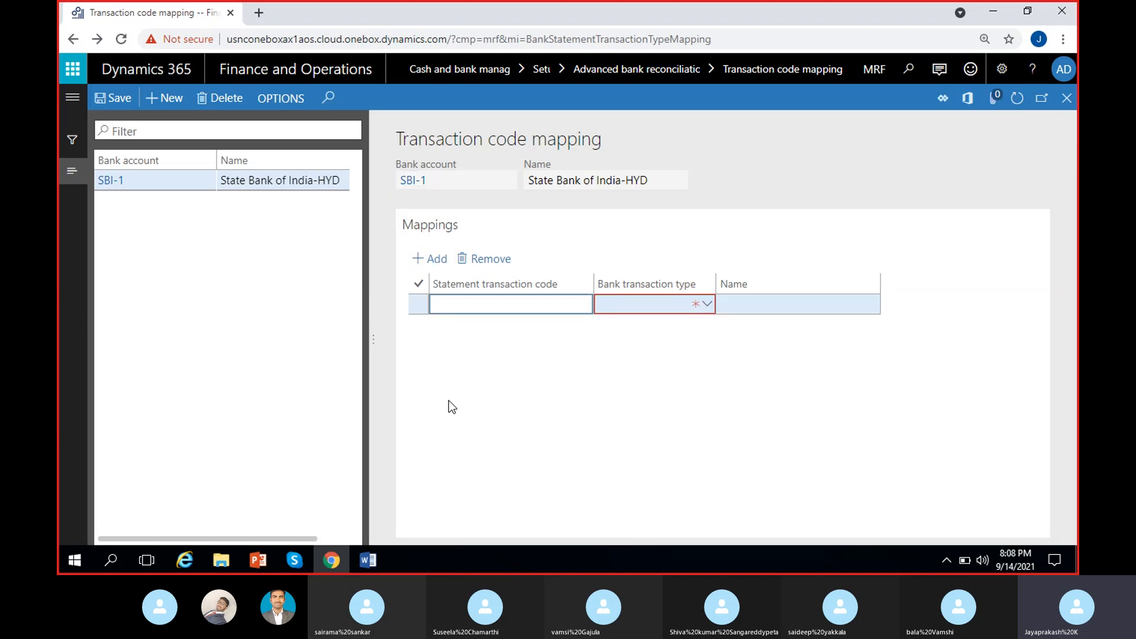
{"action": "left_click", "coordinate": [708, 305]}
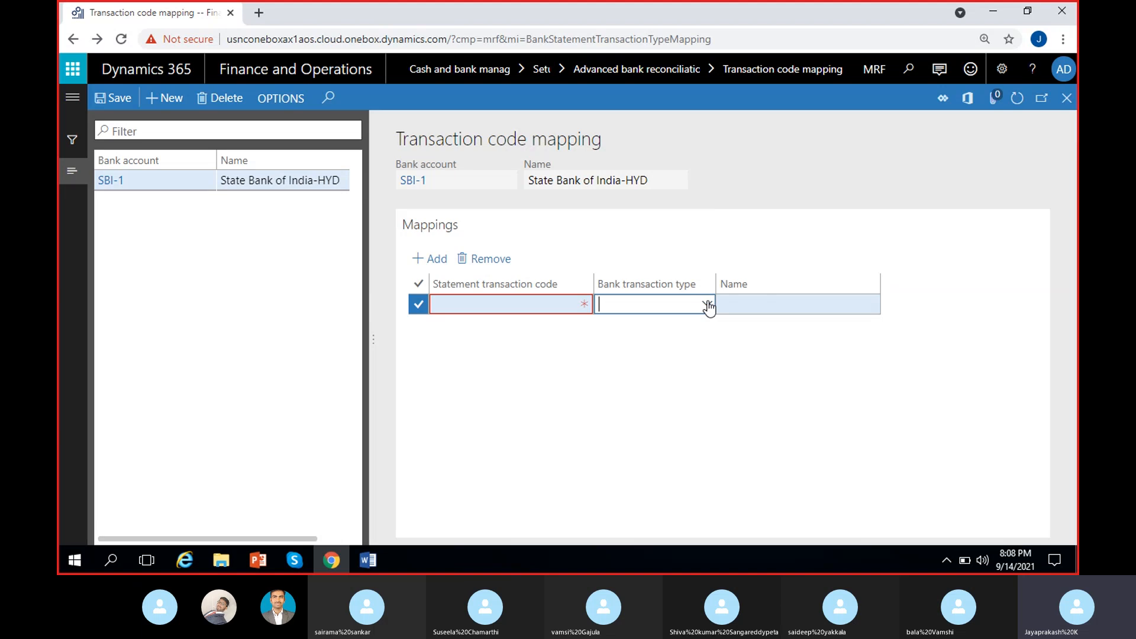
{"action": "left_click", "coordinate": [708, 305]}
{"action": "left_click", "coordinate": [681, 344]}
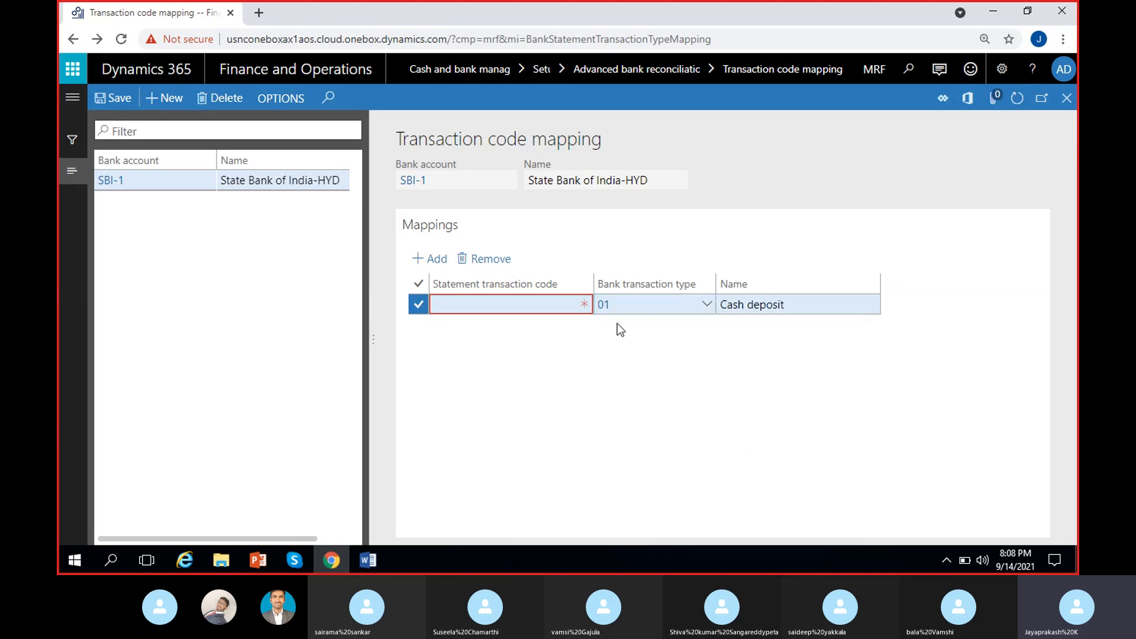
{"action": "left_click", "coordinate": [541, 306]}
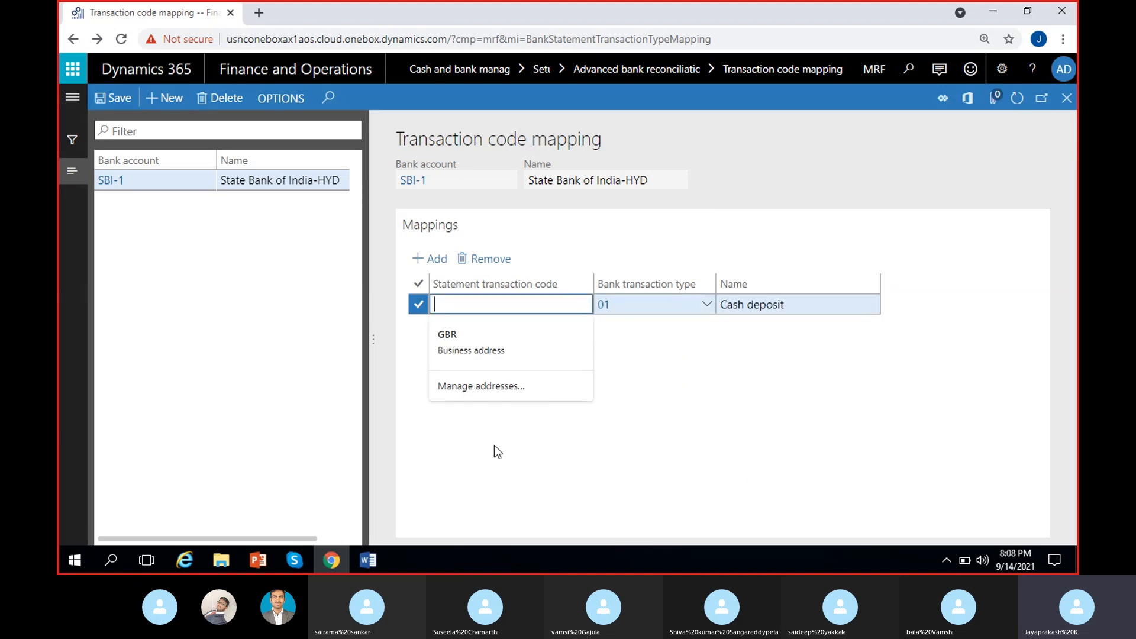
{"action": "type", "text": "C"}
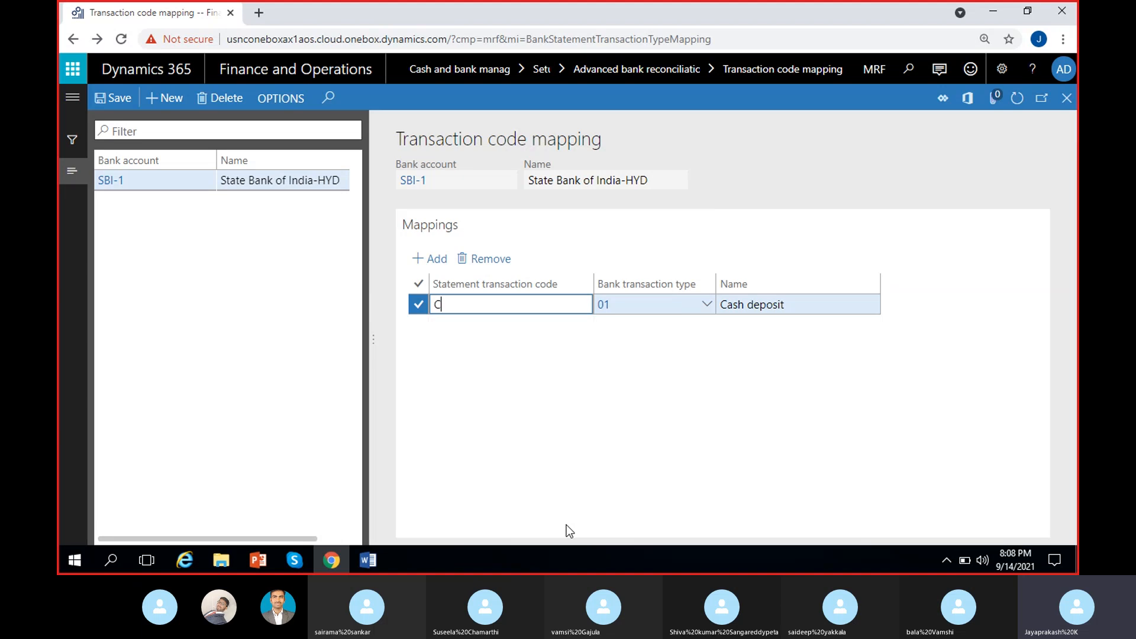
{"action": "type", "text": "D"}
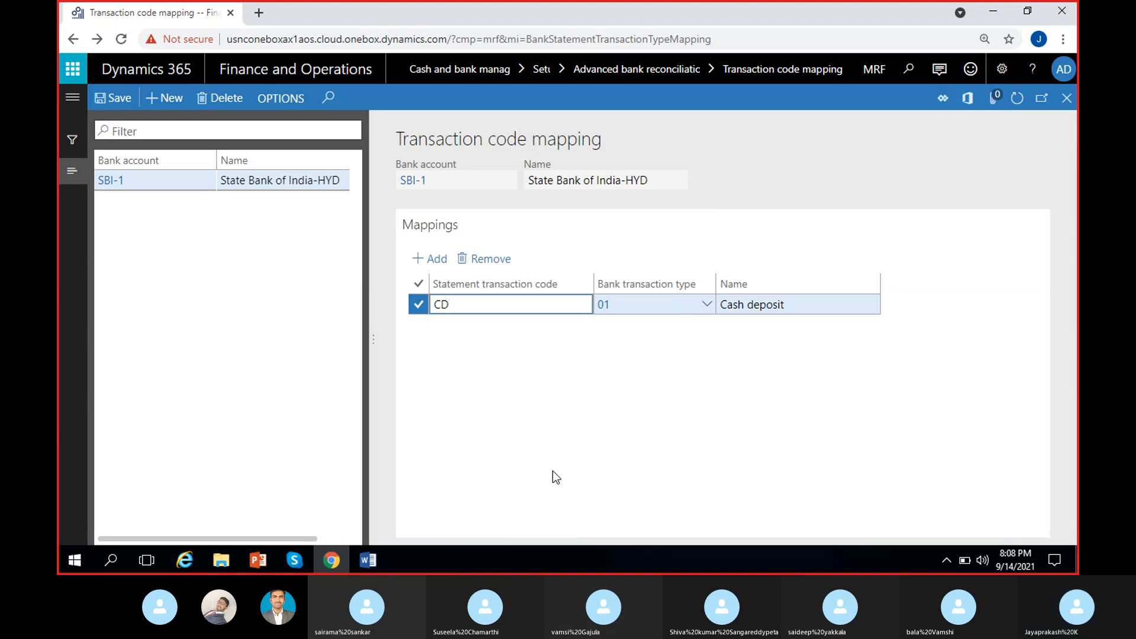
{"action": "left_click", "coordinate": [474, 356]}
{"action": "left_click", "coordinate": [661, 317]}
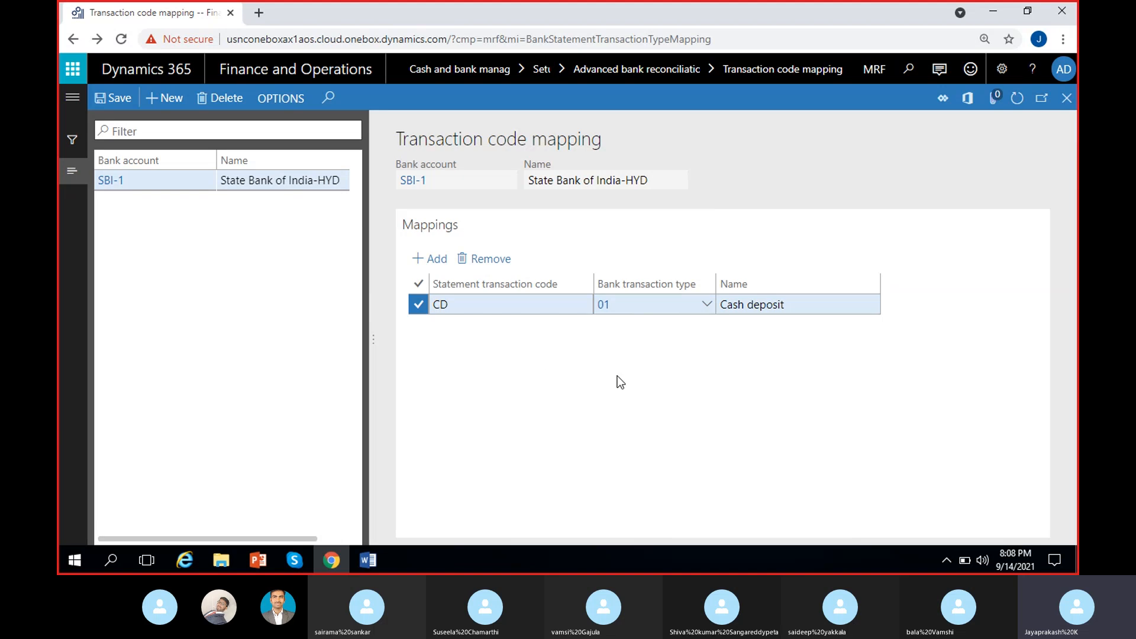
Add a mapping row linking statement transaction code CP to bank transaction type 02, Cash payment.
{"action": "left_click", "coordinate": [434, 258]}
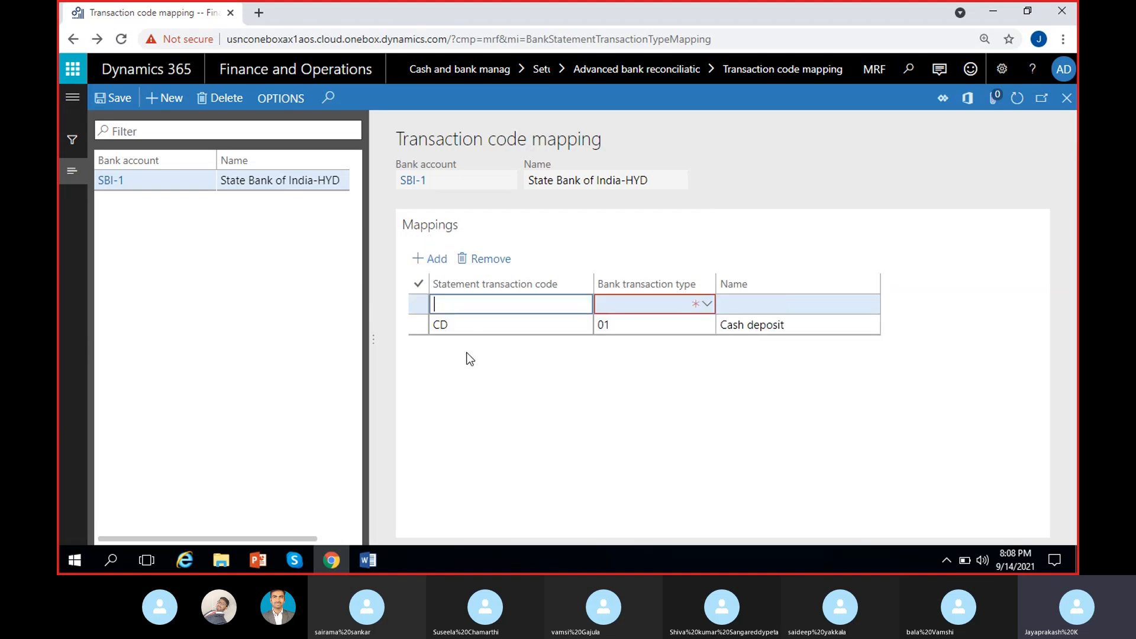
{"action": "type", "text": "CP"}
{"action": "left_click", "coordinate": [610, 306]}
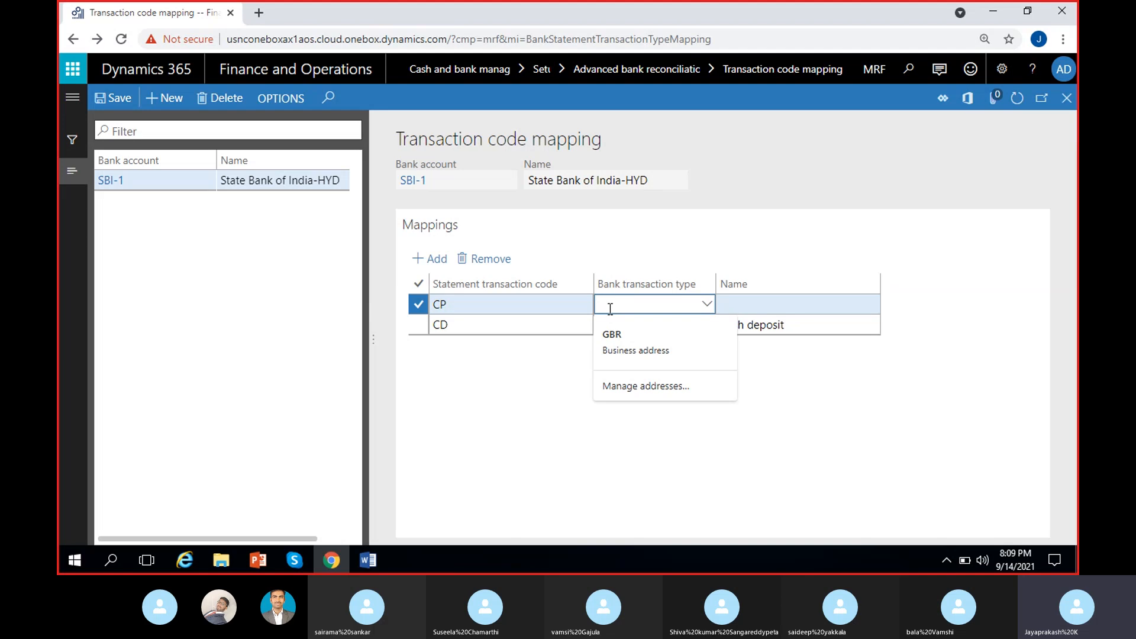
{"action": "type", "text": "02"}
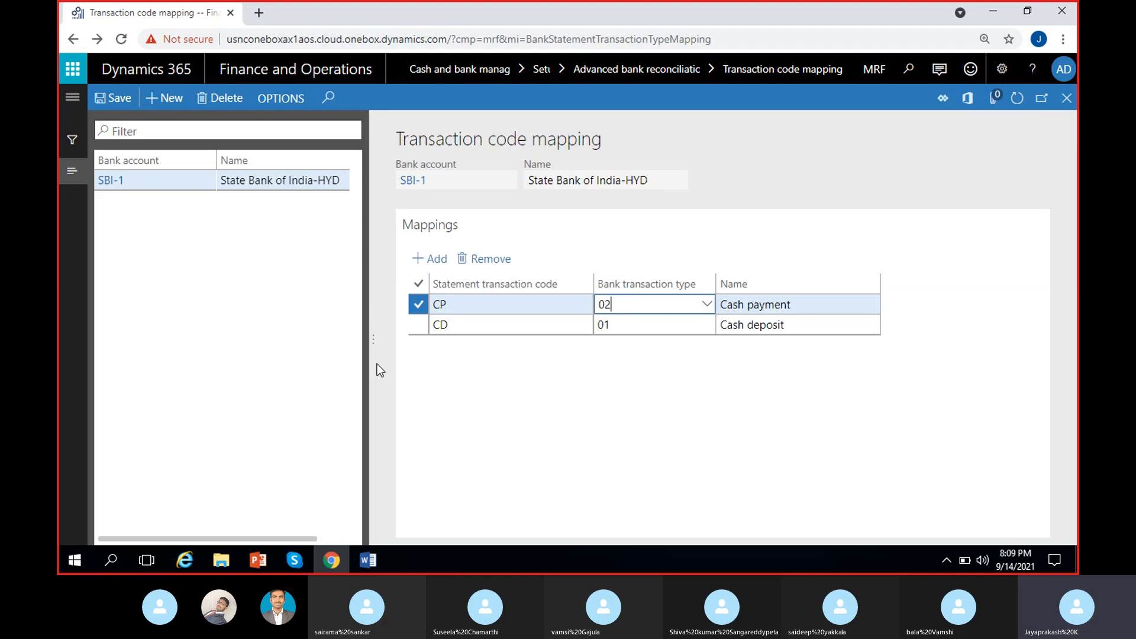
Add a mapping row linking statement transaction code CW to bank transaction type 09, Cash withdraw.
{"action": "left_click", "coordinate": [437, 260]}
{"action": "type", "text": "C"}
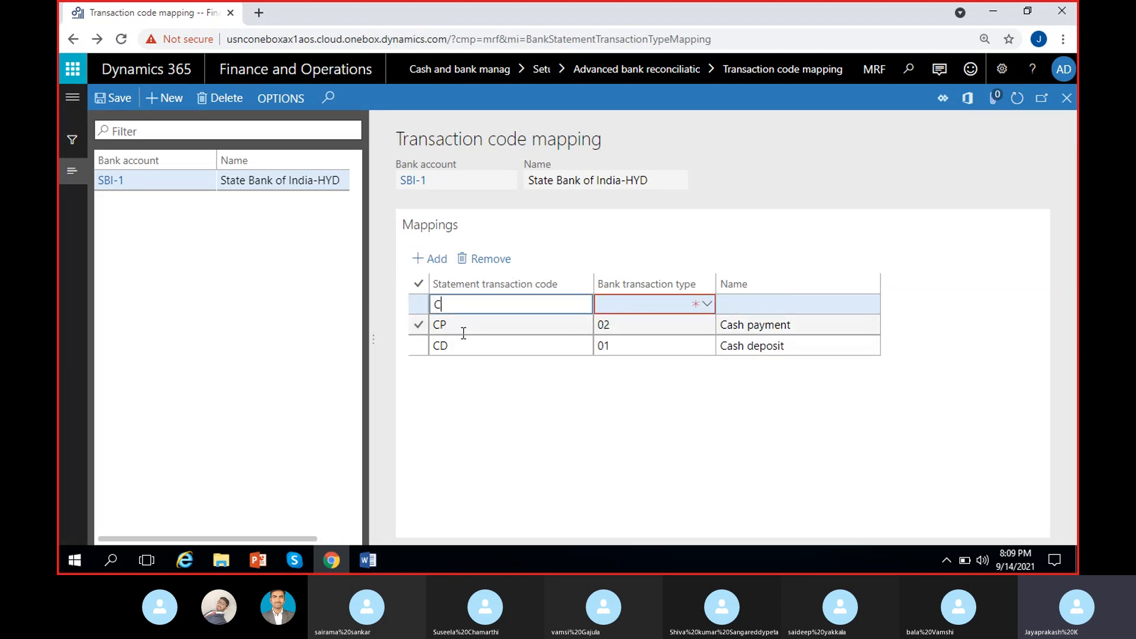
{"action": "type", "text": "W"}
{"action": "left_click", "coordinate": [703, 306]}
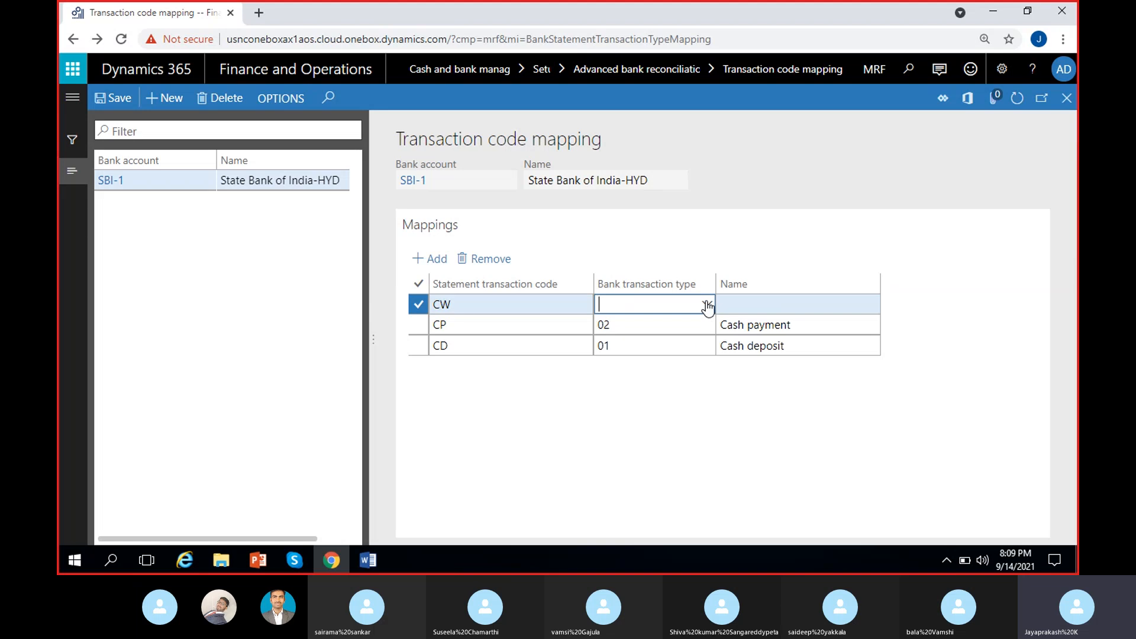
{"action": "left_click", "coordinate": [707, 304]}
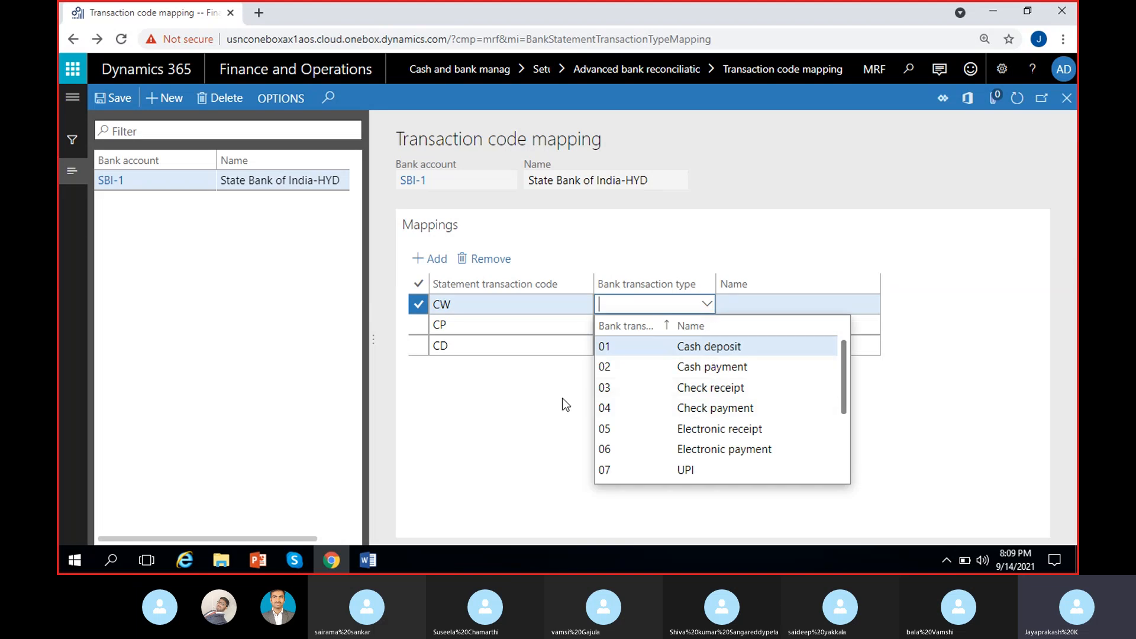
{"action": "scroll", "coordinate": [652, 390], "scroll_direction": "down", "scroll_amount": 2}
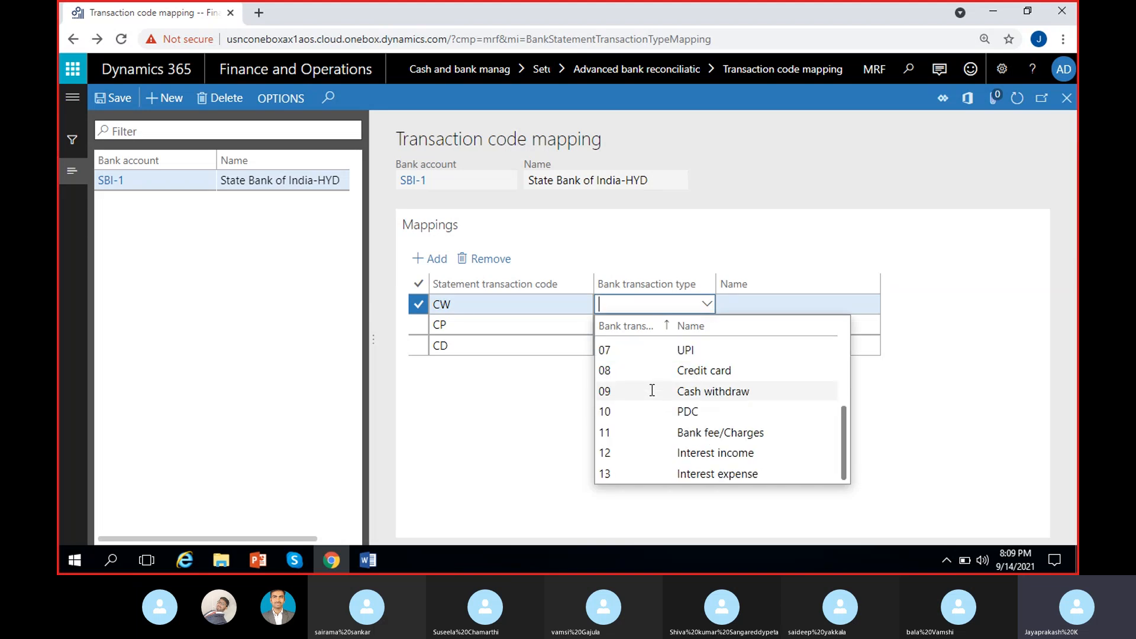
{"action": "left_click", "coordinate": [666, 394]}
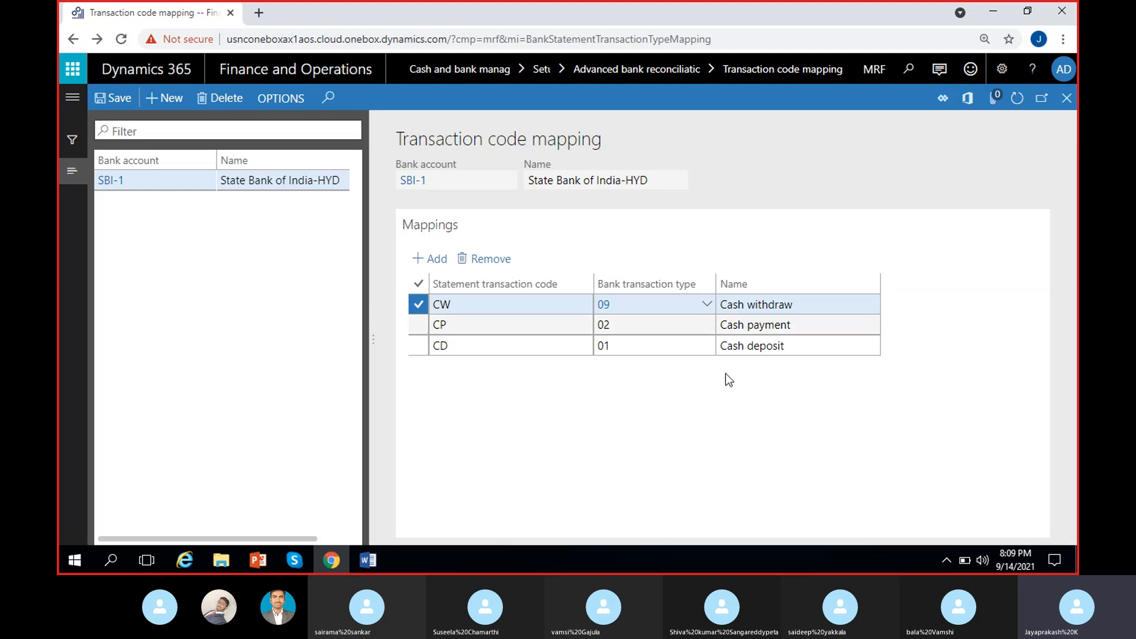
Add a mapping row linking statement transaction code CCP to bank transaction type 04, Check payment.
{"action": "left_click", "coordinate": [430, 260]}
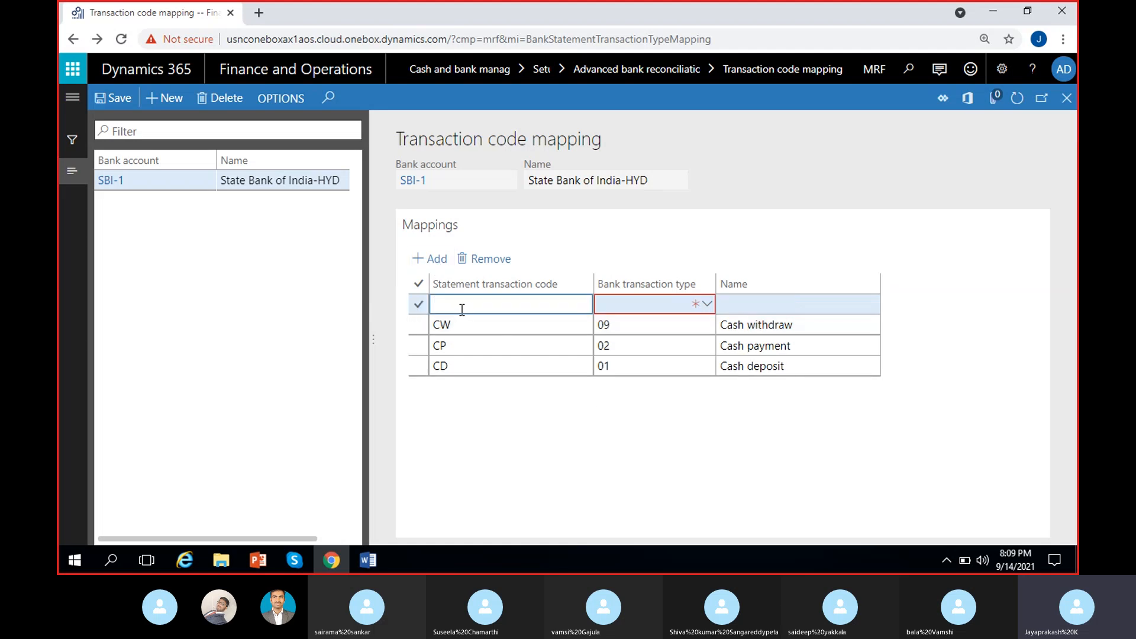
{"action": "type", "text": "CCP"}
{"action": "left_click", "coordinate": [714, 303]}
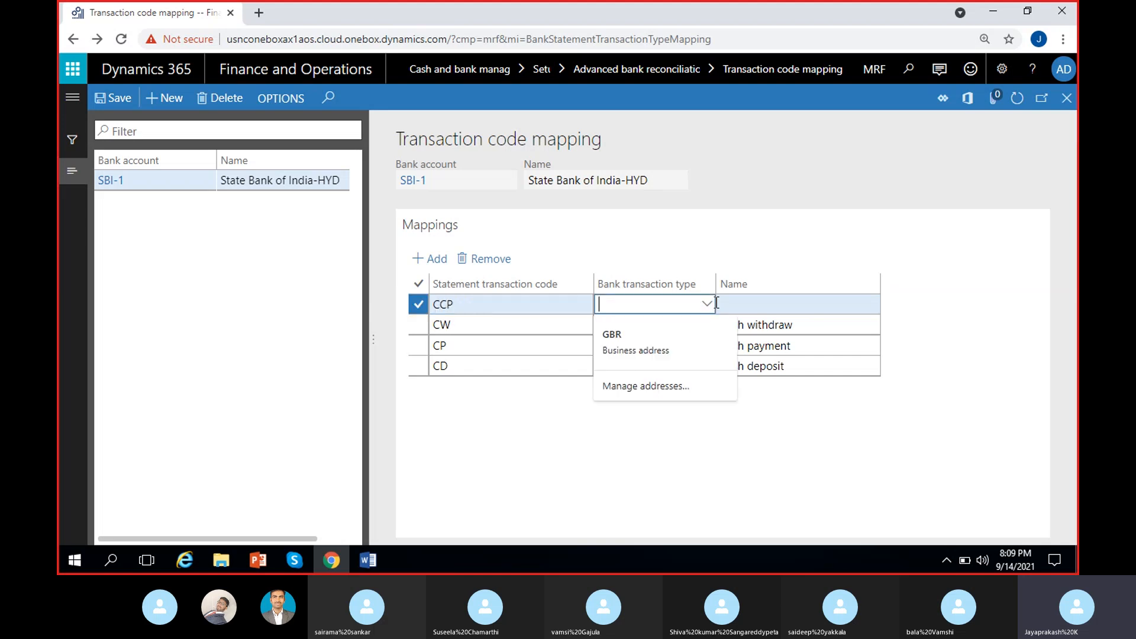
{"action": "left_click", "coordinate": [707, 304]}
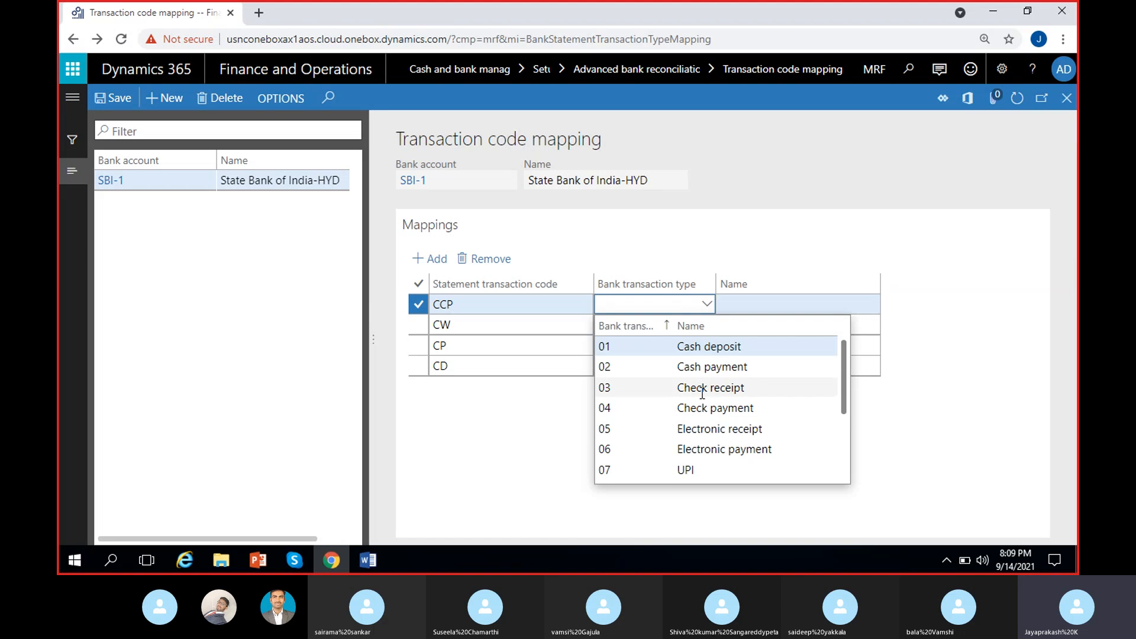
{"action": "left_click", "coordinate": [705, 367]}
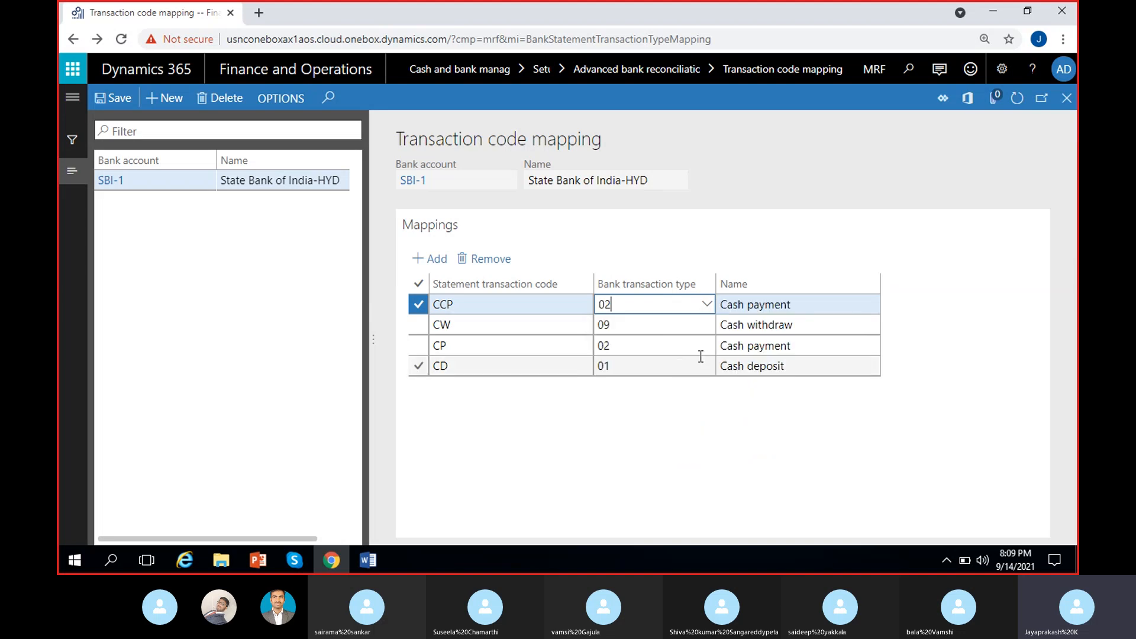
{"action": "left_click", "coordinate": [707, 304]}
{"action": "left_click", "coordinate": [677, 407]}
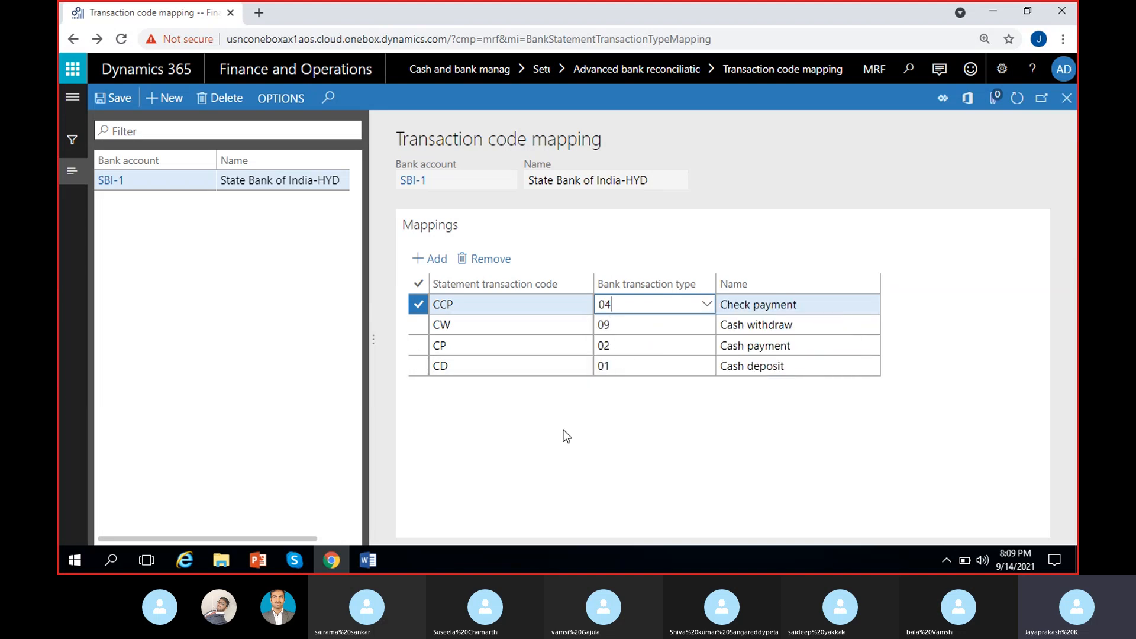
Add a mapping row linking statement transaction code CCD to bank transaction type 03, Check receipt.
{"action": "left_click", "coordinate": [432, 260]}
{"action": "left_click", "coordinate": [458, 308]}
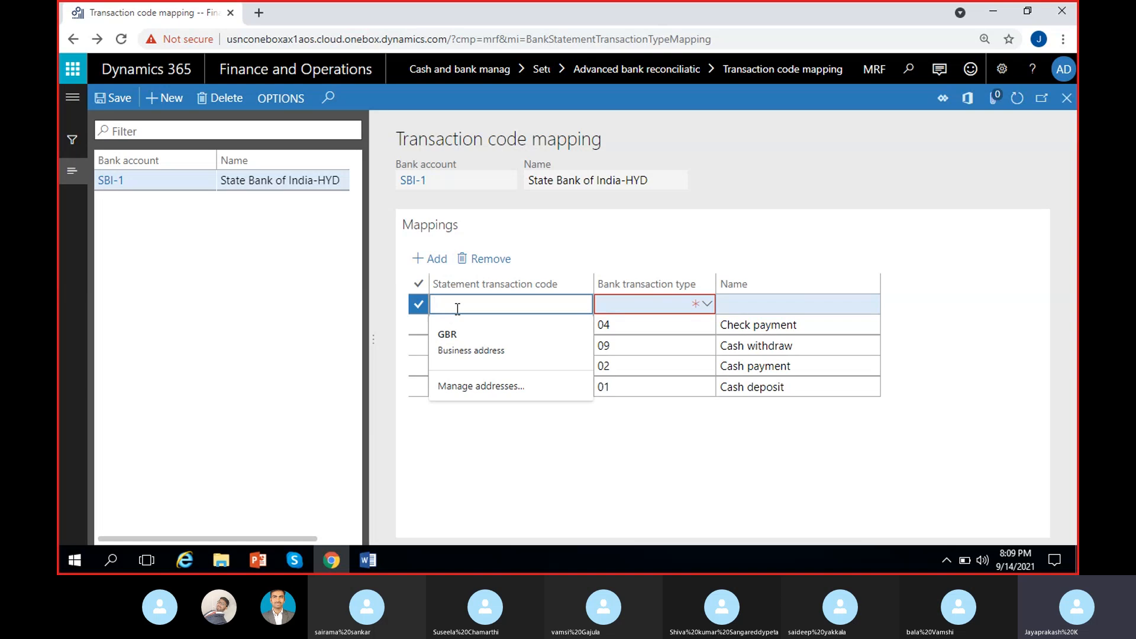
{"action": "type", "text": "CCD"}
{"action": "left_click", "coordinate": [706, 305]}
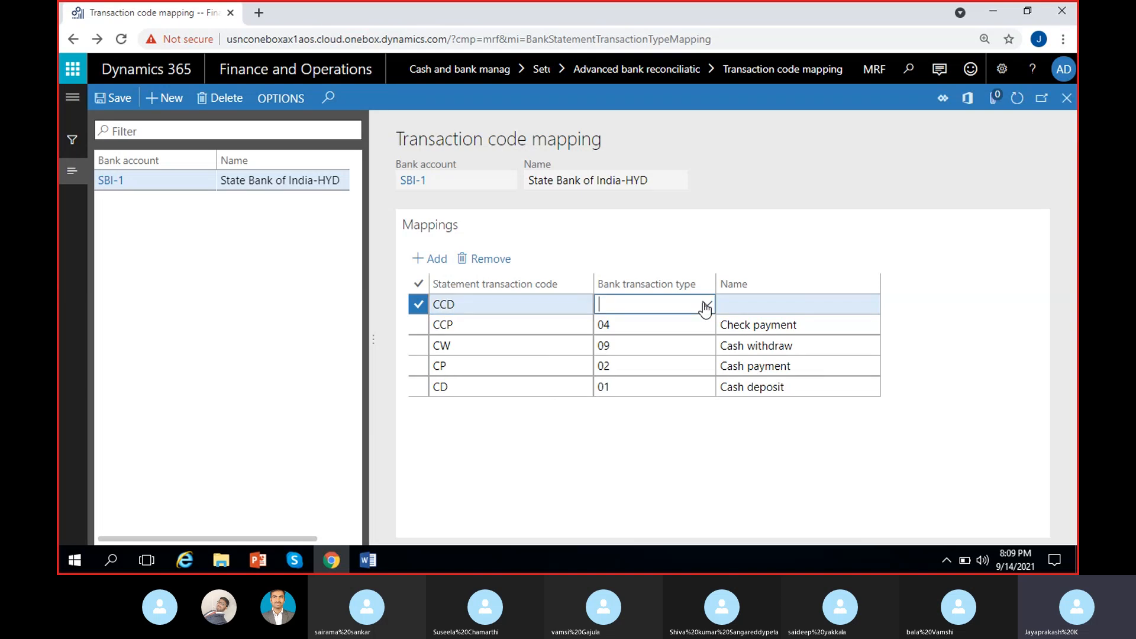
{"action": "left_click", "coordinate": [706, 305]}
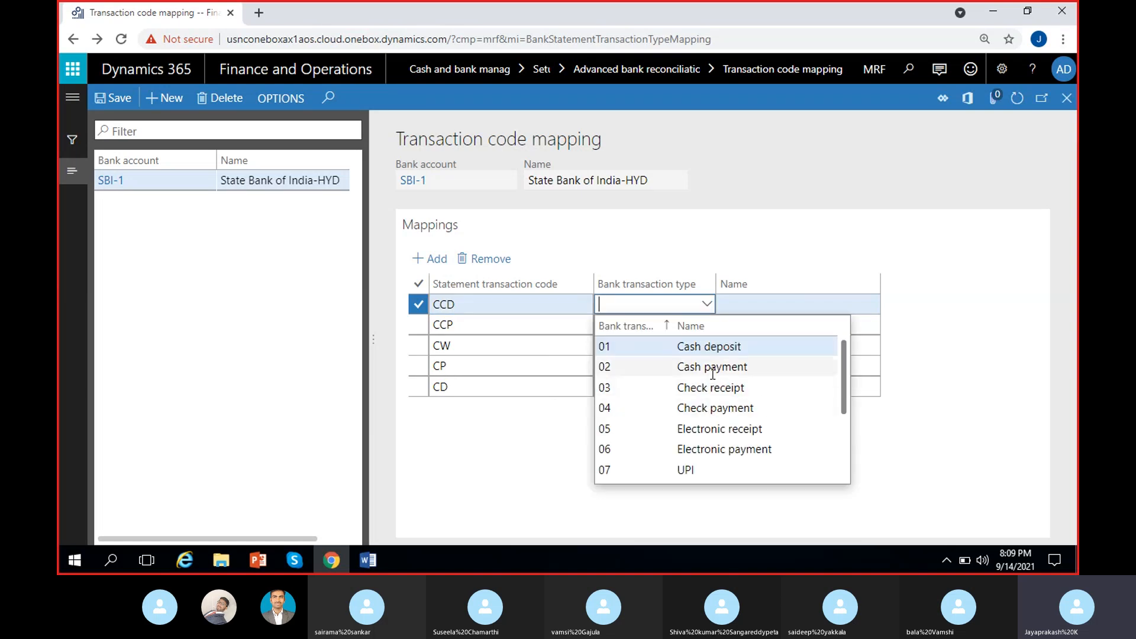
{"action": "left_click", "coordinate": [691, 387]}
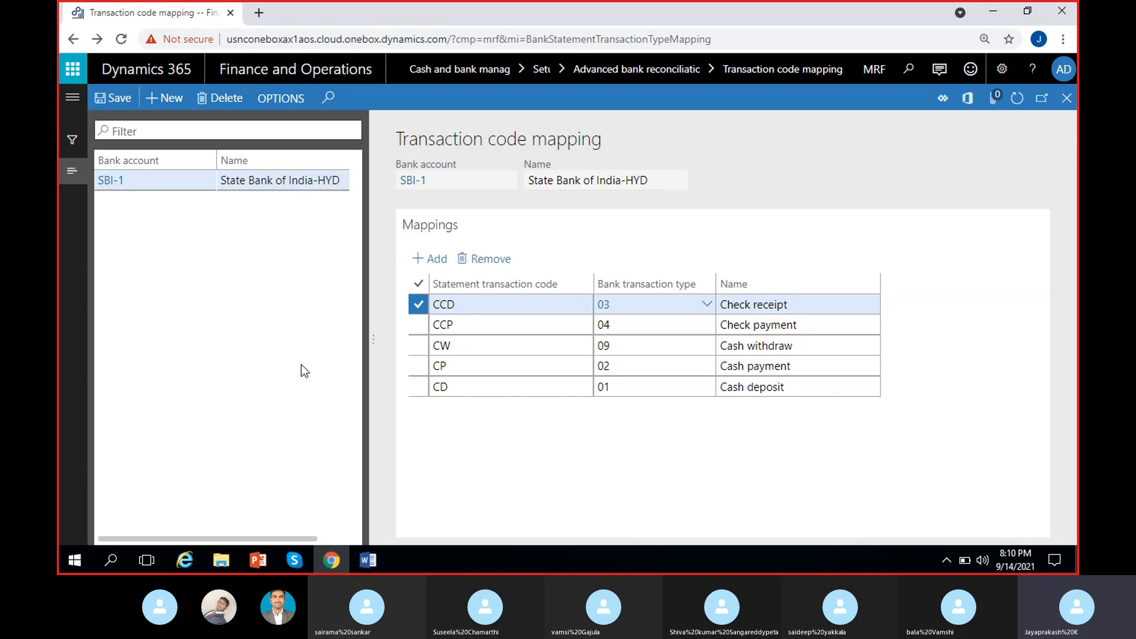
Open the reconciliation matching rules in the advanced bank reconciliation setup of Cash and bank management.
{"action": "left_click", "coordinate": [69, 104]}
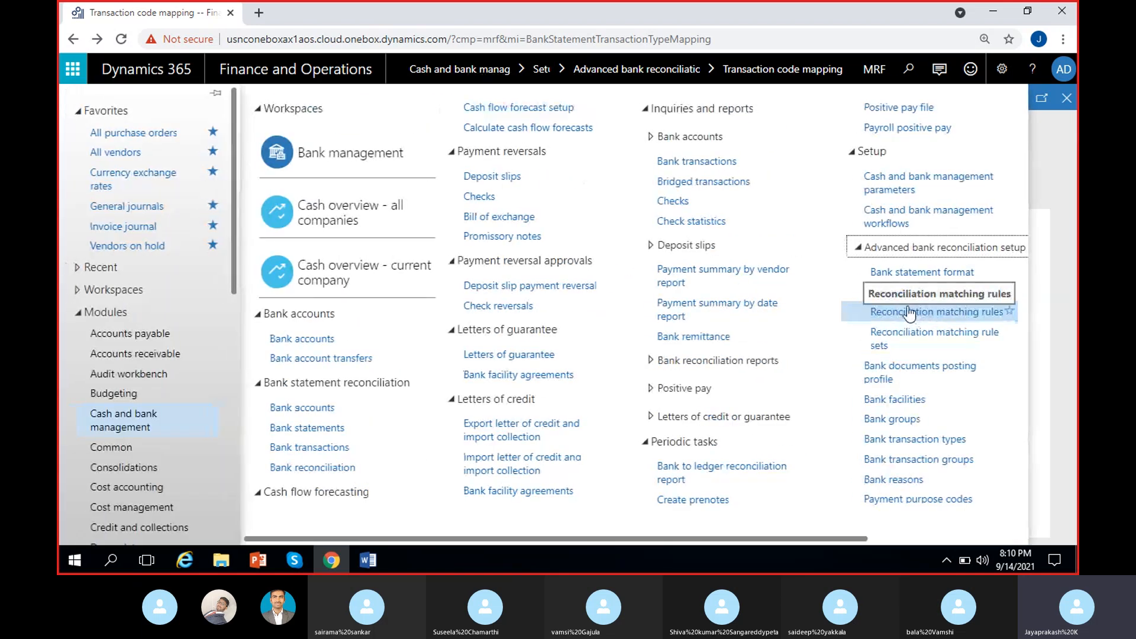
{"action": "left_click", "coordinate": [904, 313]}
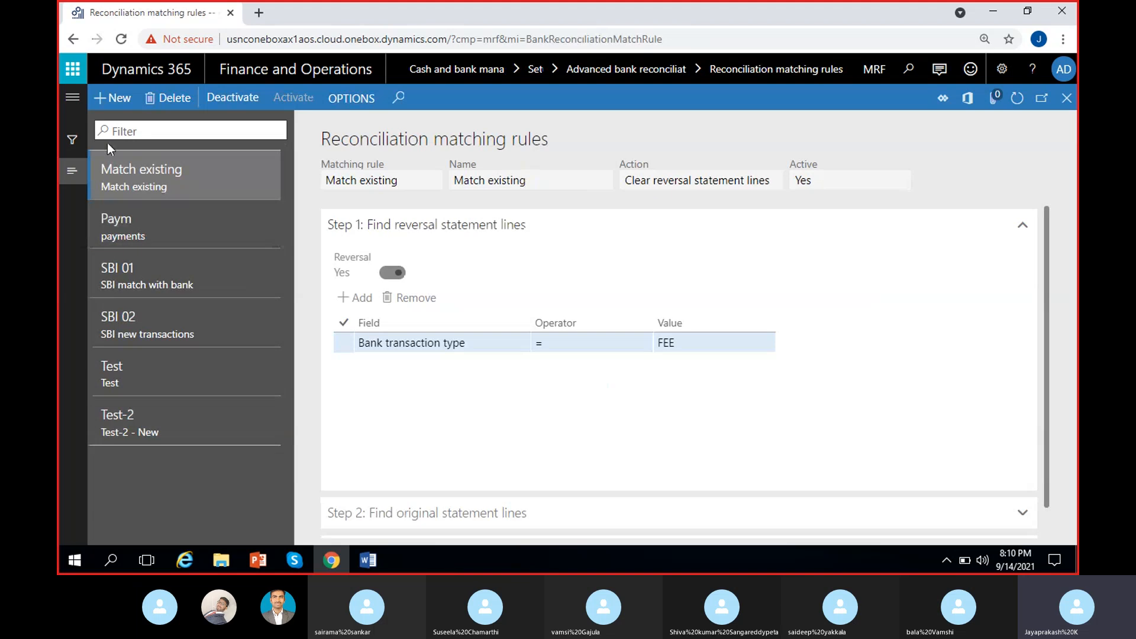
{"action": "left_click", "coordinate": [106, 101]}
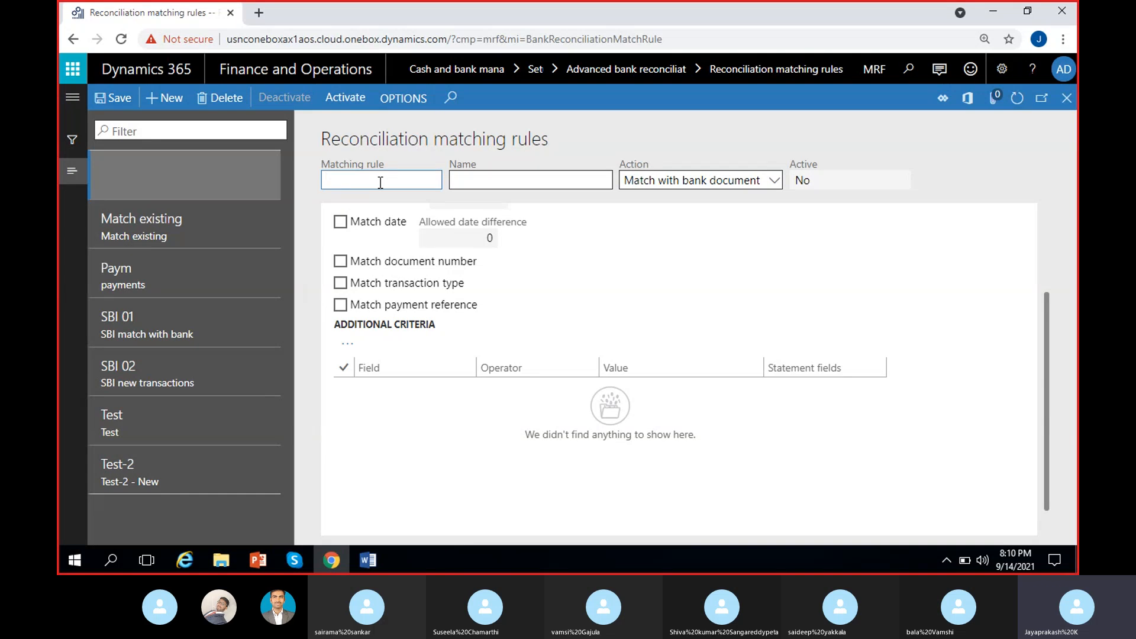
{"action": "type", "text": "NEWSBI"}
{"action": "left_click", "coordinate": [497, 180]}
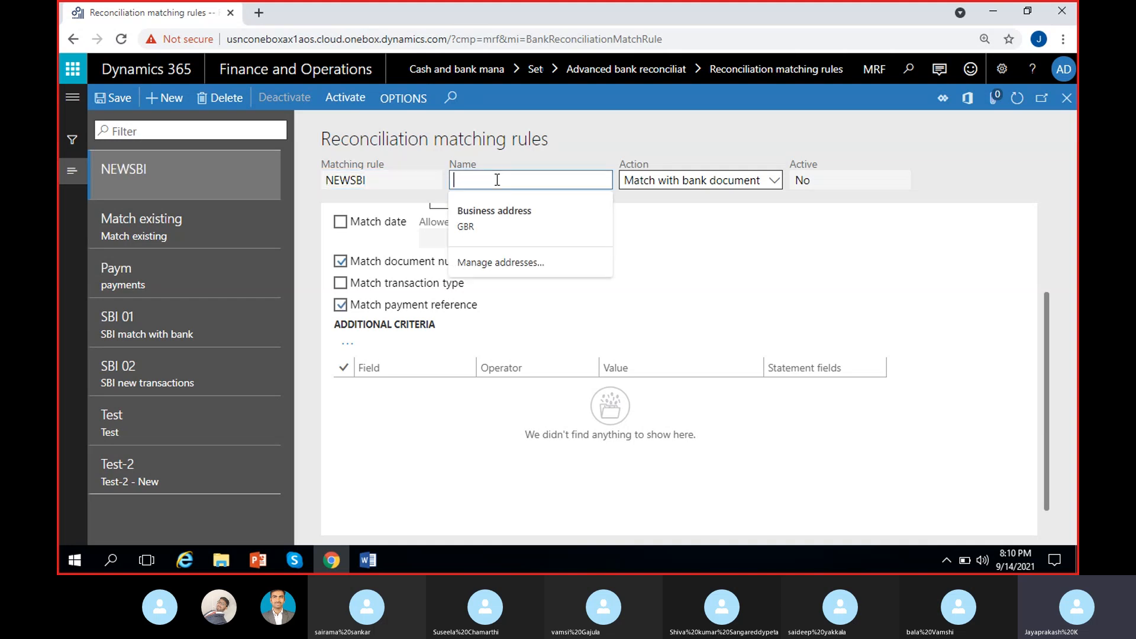
{"action": "left_click", "coordinate": [400, 178]}
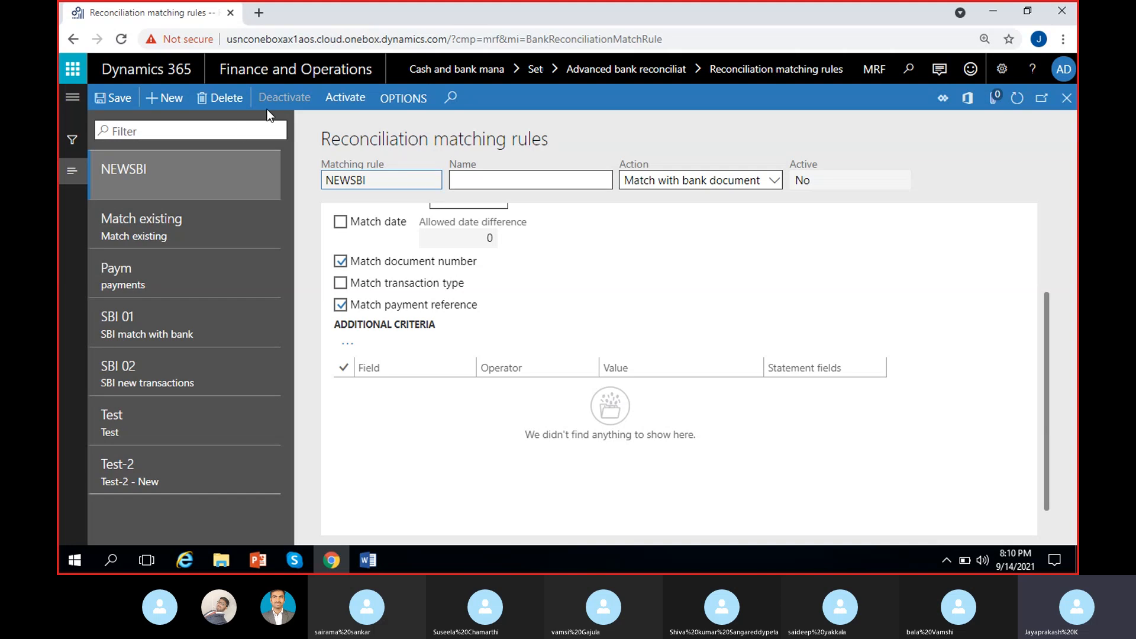
{"action": "left_click", "coordinate": [227, 98]}
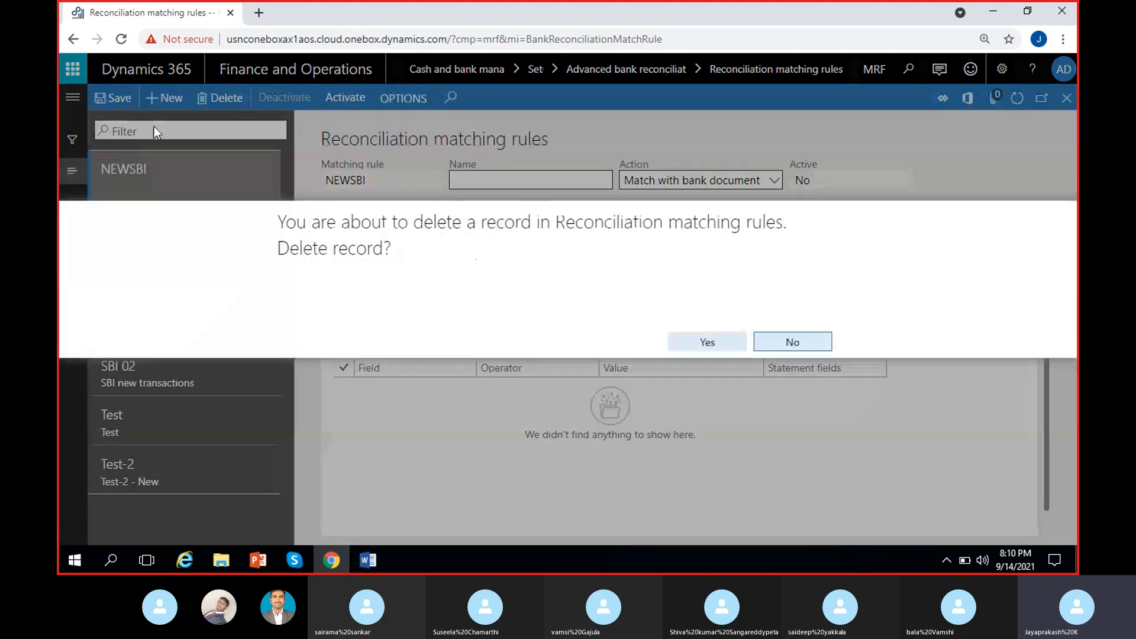
{"action": "key", "text": "Return"}
{"action": "left_click", "coordinate": [167, 100]}
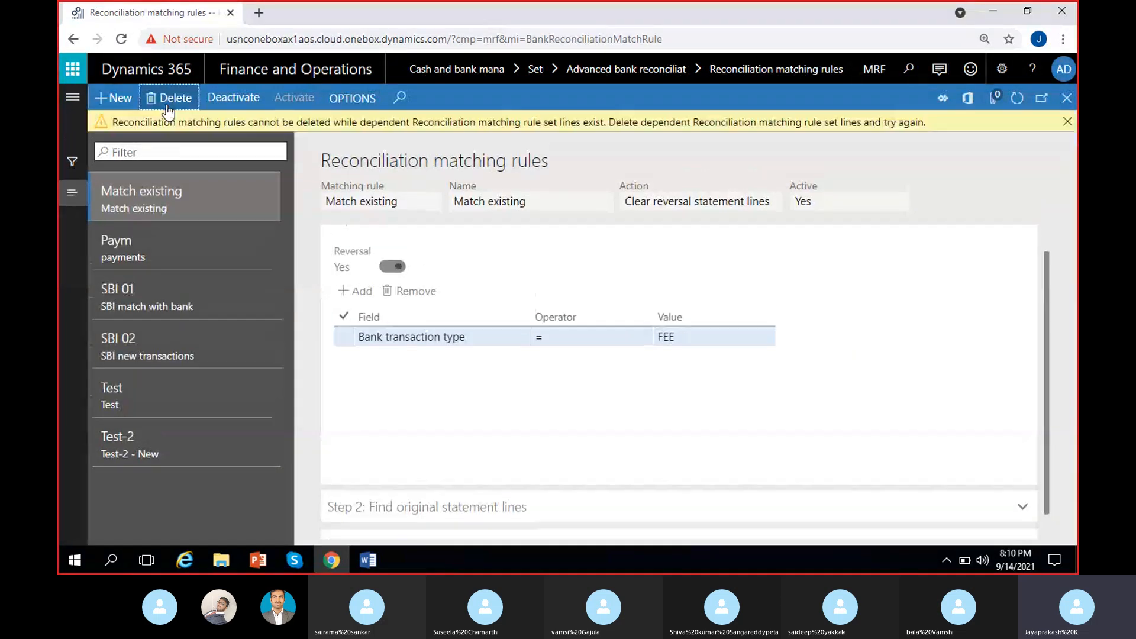
{"action": "left_click", "coordinate": [1068, 121]}
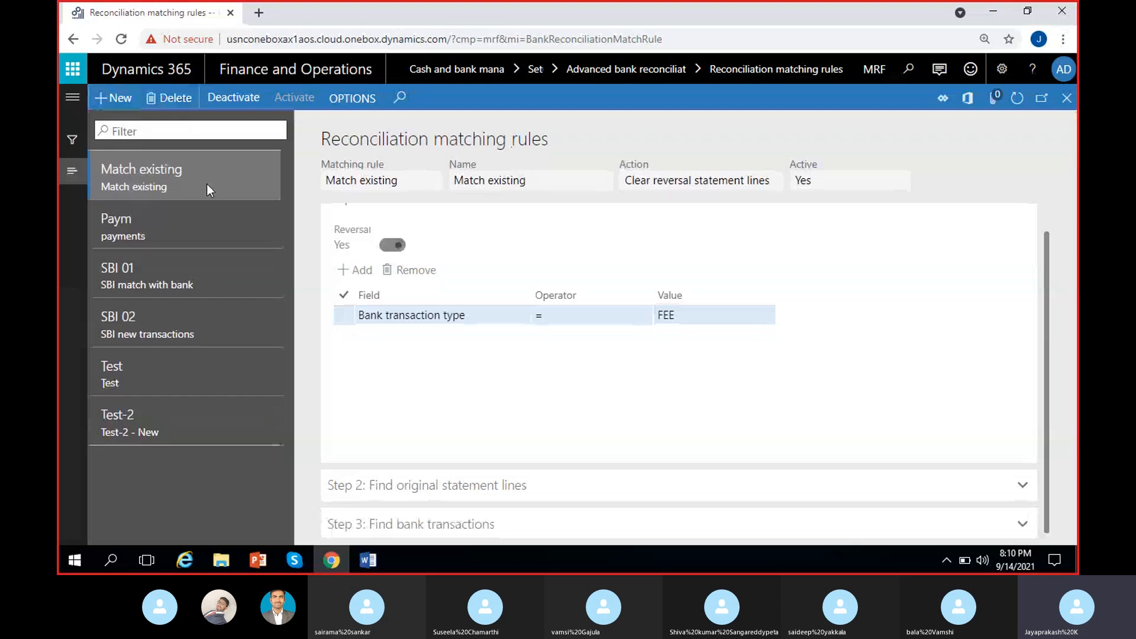
Create a reconciliation matching rule SBI_MRF, also named SBI_MRF, with the action Match with bank document.
{"action": "key", "text": "alt+n"}
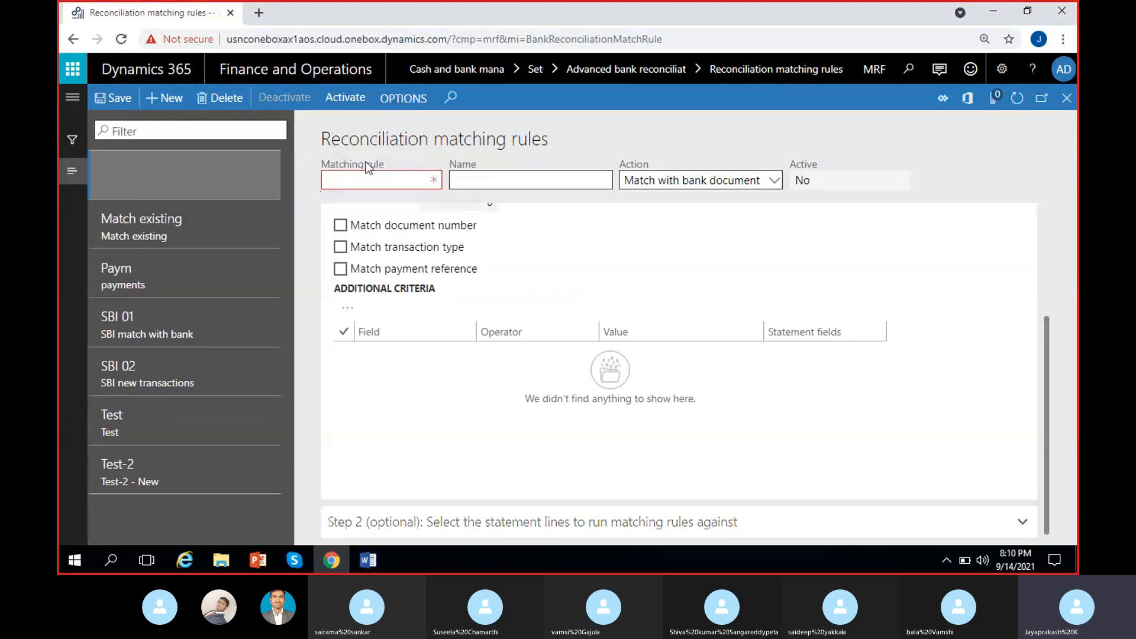
{"action": "left_click", "coordinate": [354, 181]}
{"action": "type", "text": "SBI_MRF"}
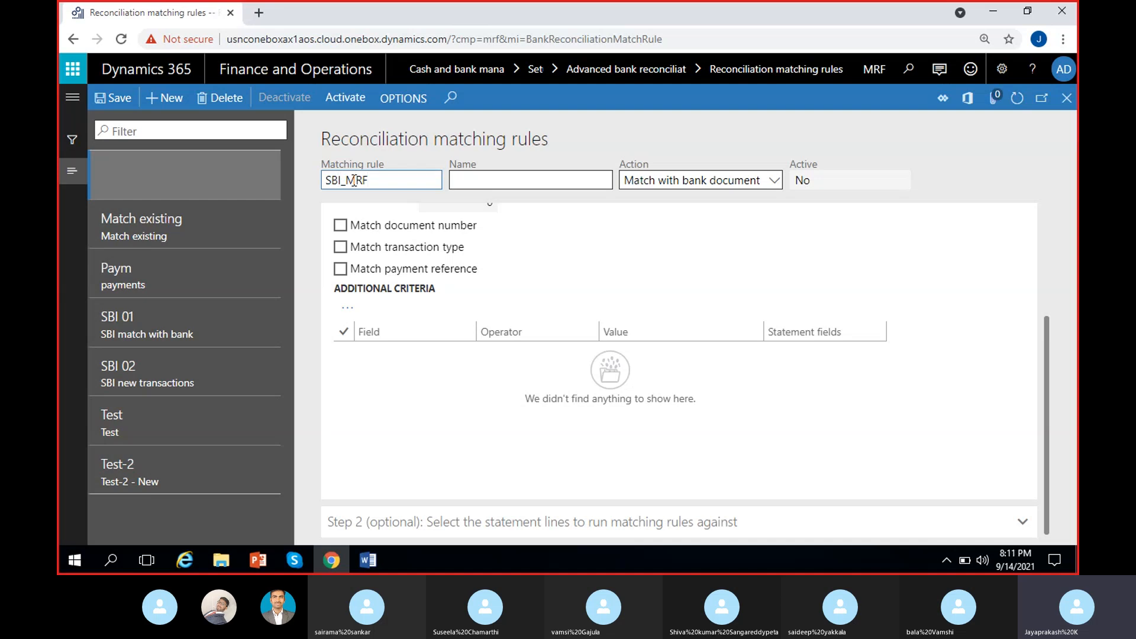
{"action": "double_click", "coordinate": [427, 184]}
{"action": "key", "text": "ctrl+c"}
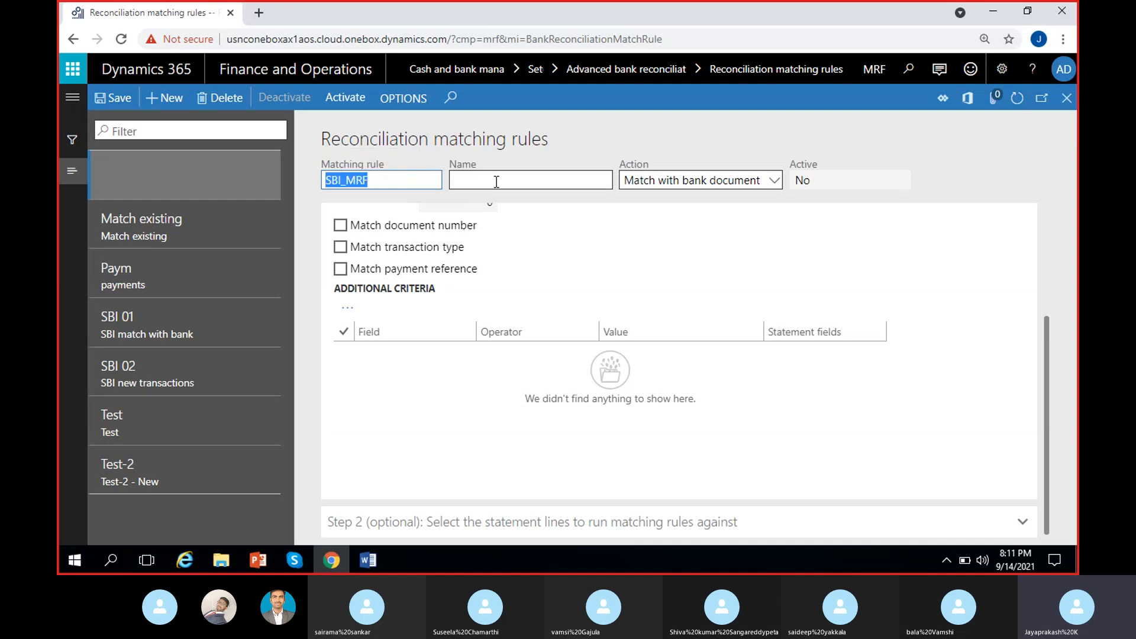
{"action": "left_click", "coordinate": [499, 181]}
{"action": "key", "text": "ctrl+v"}
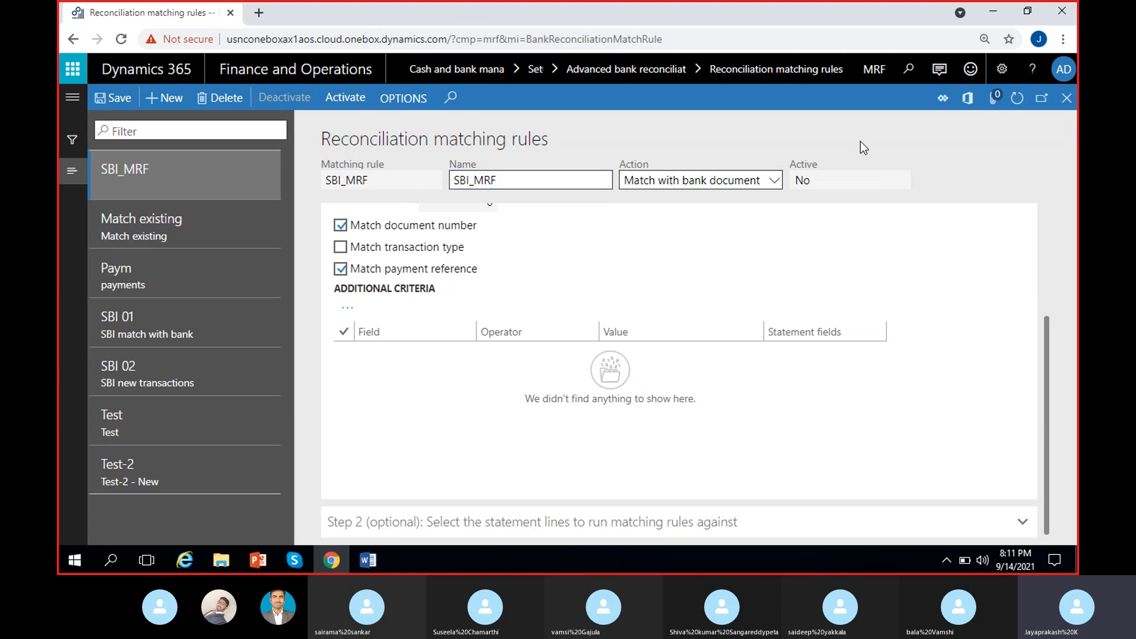
{"action": "left_click", "coordinate": [772, 183]}
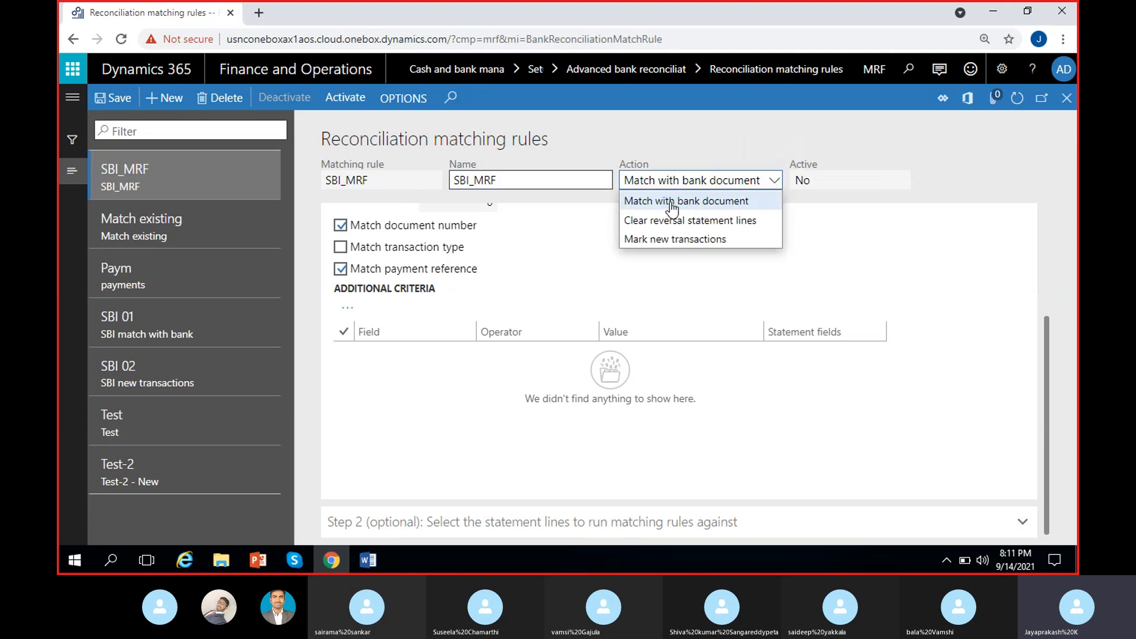
{"action": "left_click", "coordinate": [703, 204]}
{"action": "left_click", "coordinate": [775, 183]}
{"action": "left_click", "coordinate": [691, 202]}
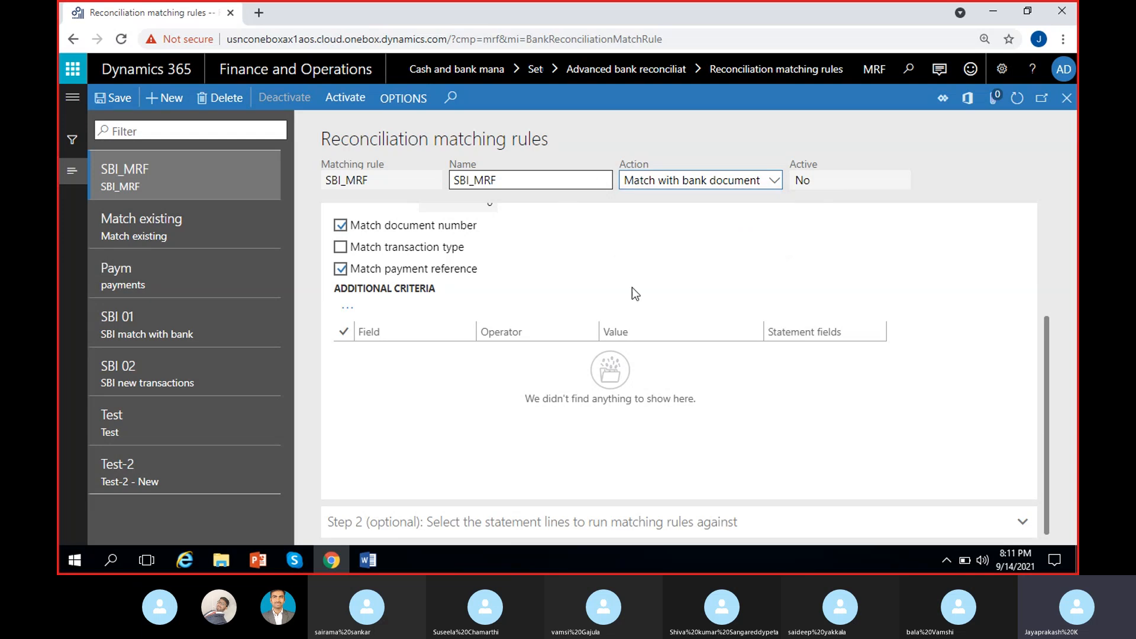
Set the allowed amount difference of the SBI_MRF rule's amount matching to 1.00.
{"action": "scroll", "coordinate": [691, 385], "scroll_direction": "up", "scroll_amount": 3}
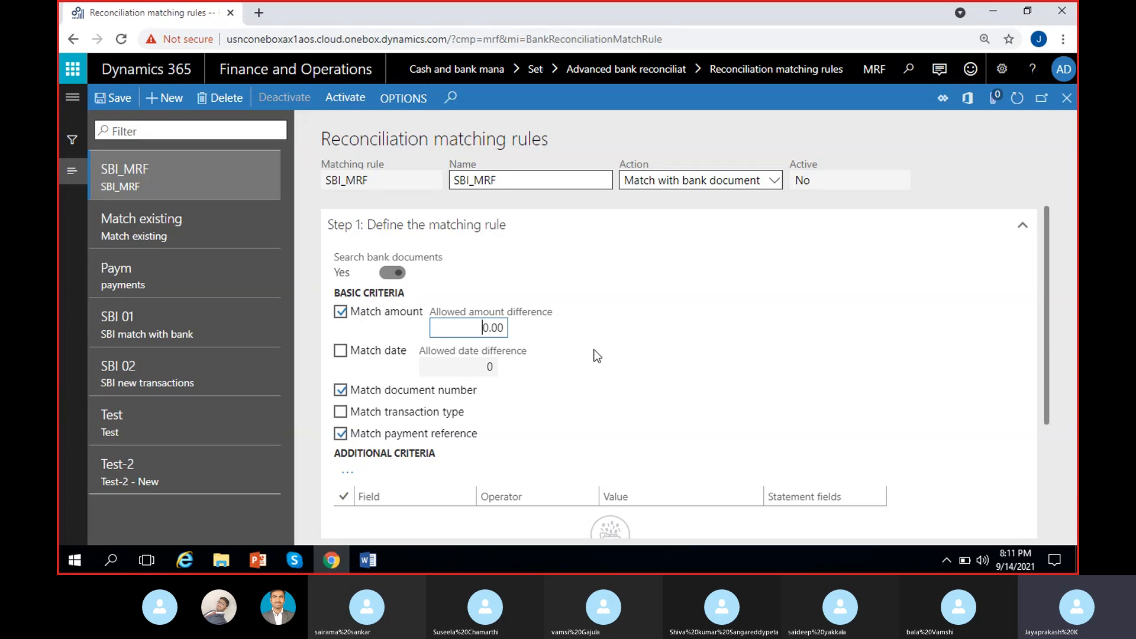
{"action": "key", "text": "BackSpace"}
{"action": "type", "text": "1"}
{"action": "left_click", "coordinate": [594, 350]}
Enable date matching for the SBI_MRF rule with an allowed date difference of 2.
{"action": "left_click", "coordinate": [341, 350]}
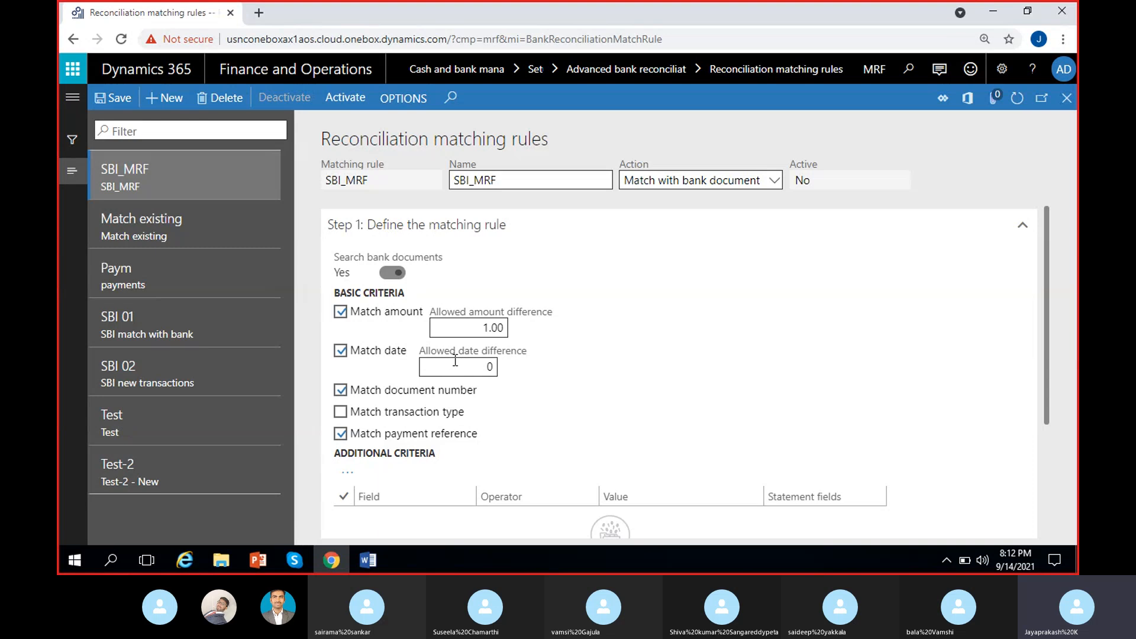
{"action": "left_click", "coordinate": [491, 367]}
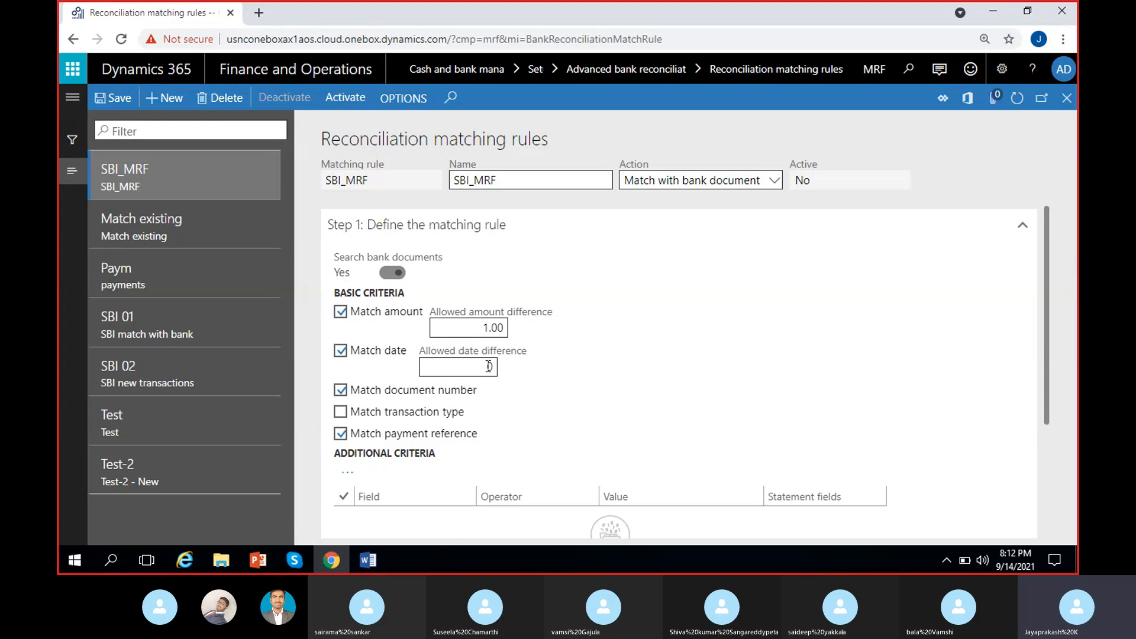
{"action": "type", "text": "2"}
{"action": "left_click", "coordinate": [575, 371]}
{"action": "left_click", "coordinate": [490, 367]}
{"action": "type", "text": "0"}
{"action": "left_click", "coordinate": [557, 364]}
{"action": "left_click", "coordinate": [485, 369]}
{"action": "type", "text": "2"}
{"action": "left_click", "coordinate": [599, 378]}
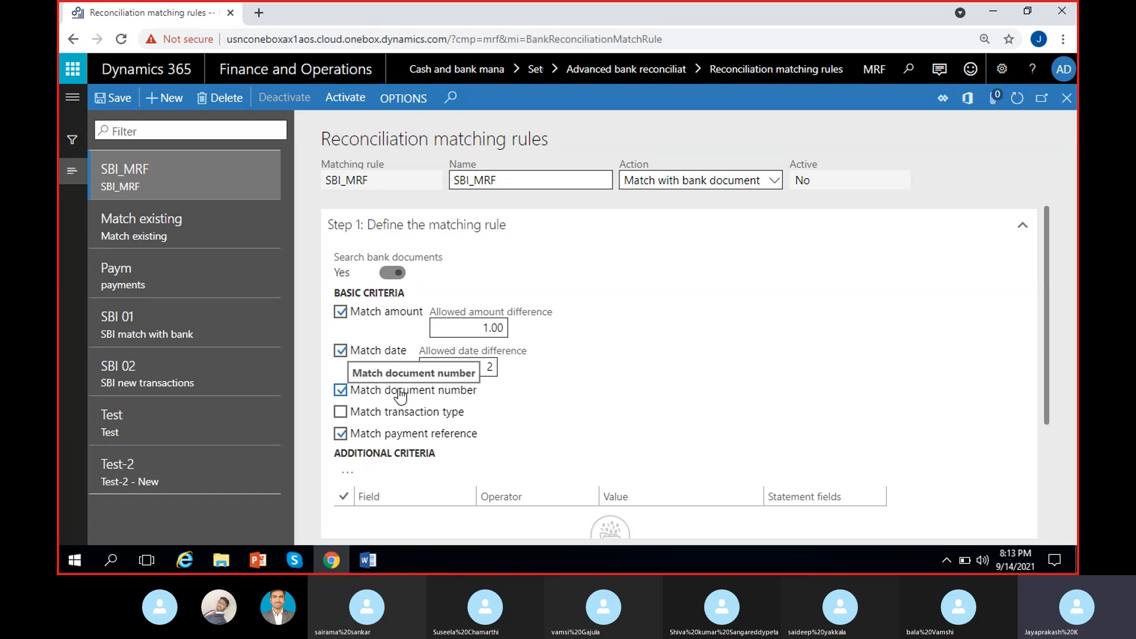
Enable transaction type matching for the SBI_MRF rule and disable matching by document number and payment reference.
{"action": "left_click", "coordinate": [354, 415]}
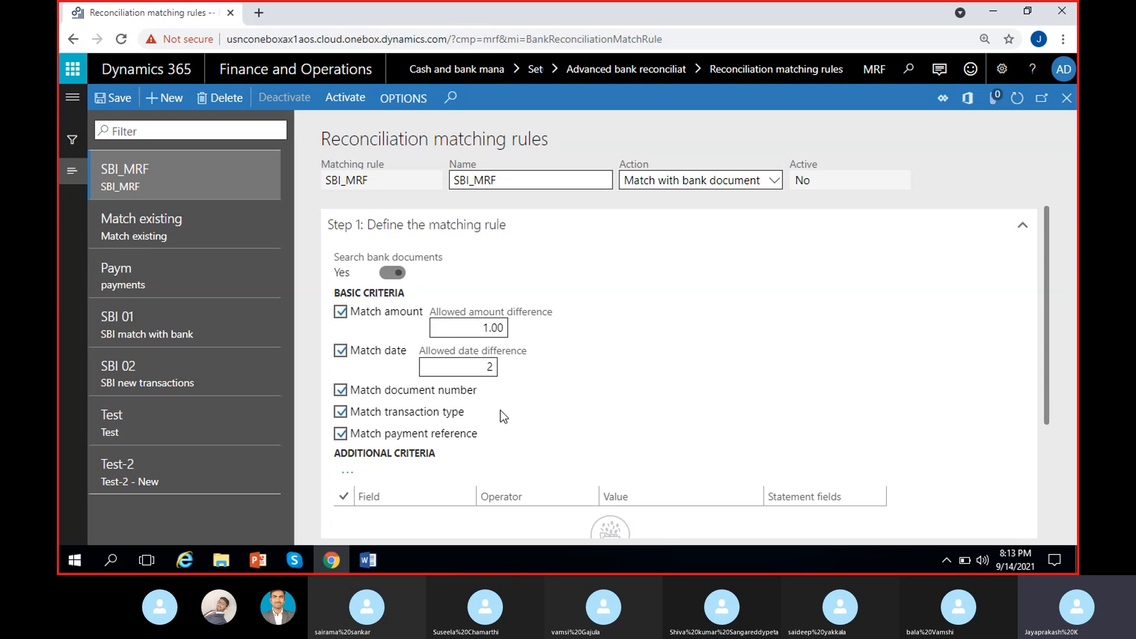
{"action": "scroll", "coordinate": [499, 410], "scroll_direction": "down", "scroll_amount": 2}
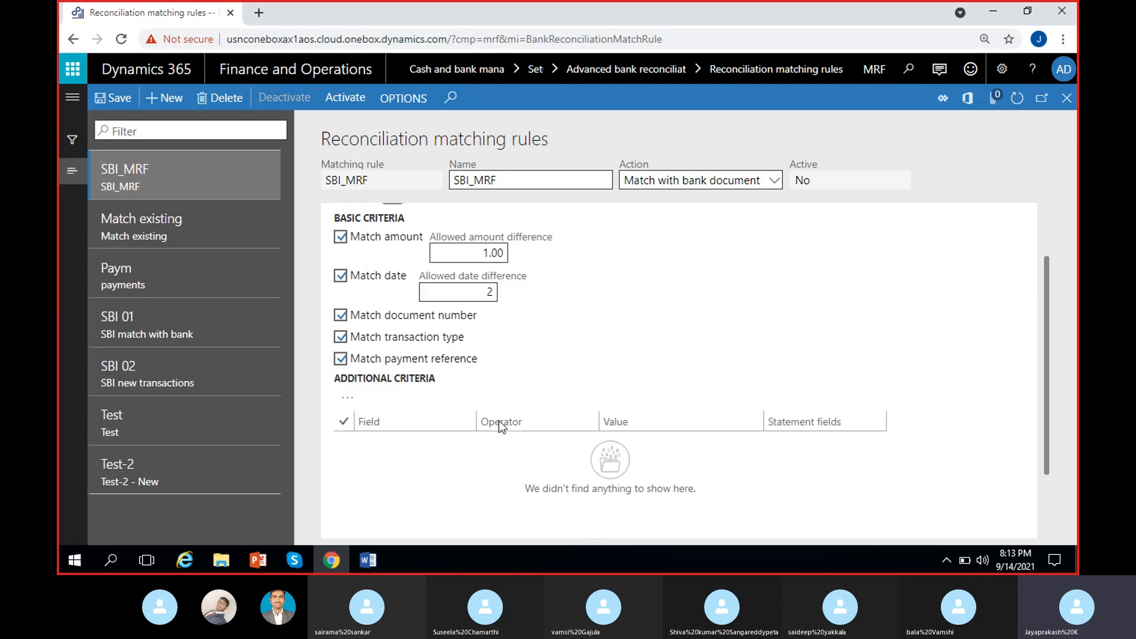
{"action": "left_click", "coordinate": [445, 362]}
{"action": "left_click", "coordinate": [445, 362]}
{"action": "scroll", "coordinate": [498, 363], "scroll_direction": "up", "scroll_amount": 1}
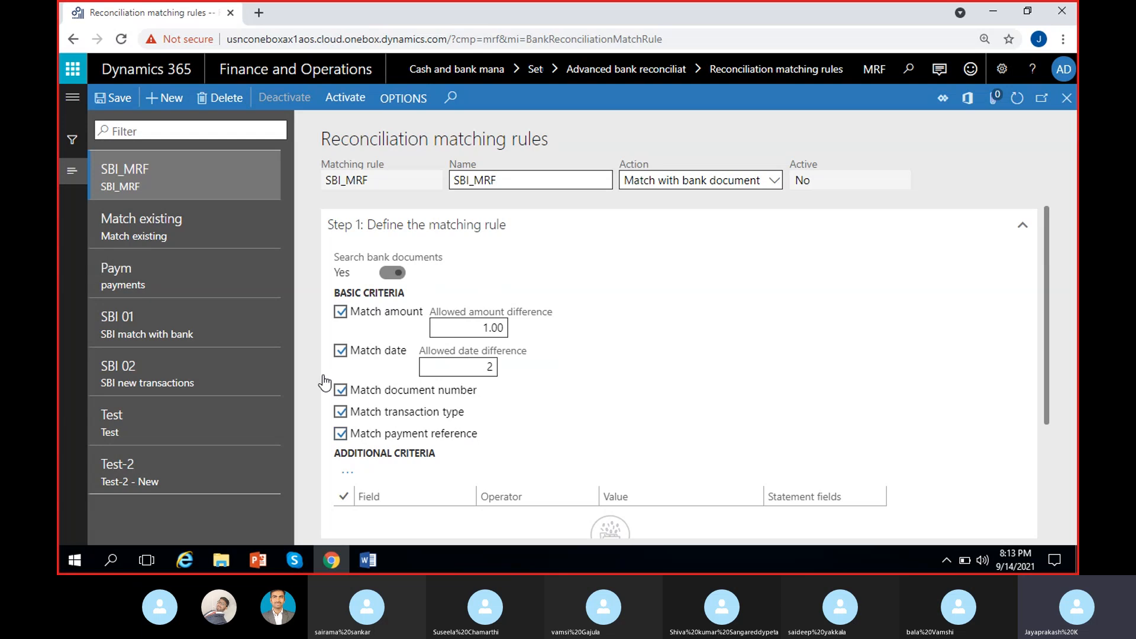
{"action": "left_click", "coordinate": [357, 438]}
{"action": "left_click", "coordinate": [341, 392]}
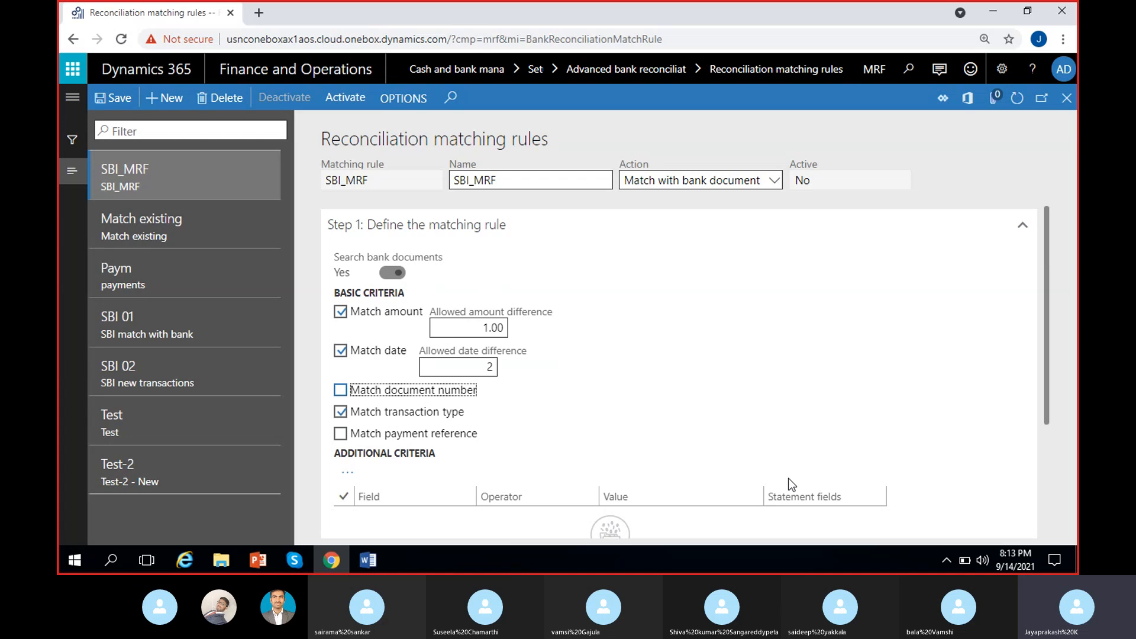
{"action": "scroll", "coordinate": [604, 408], "scroll_direction": "down", "scroll_amount": 2}
{"action": "scroll", "coordinate": [591, 428], "scroll_direction": "up", "scroll_amount": 2}
{"action": "left_click", "coordinate": [656, 357]}
{"action": "scroll", "coordinate": [699, 405], "scroll_direction": "down", "scroll_amount": 3}
{"action": "scroll", "coordinate": [435, 297], "scroll_direction": "up", "scroll_amount": 3}
{"action": "scroll", "coordinate": [666, 441], "scroll_direction": "down", "scroll_amount": 3}
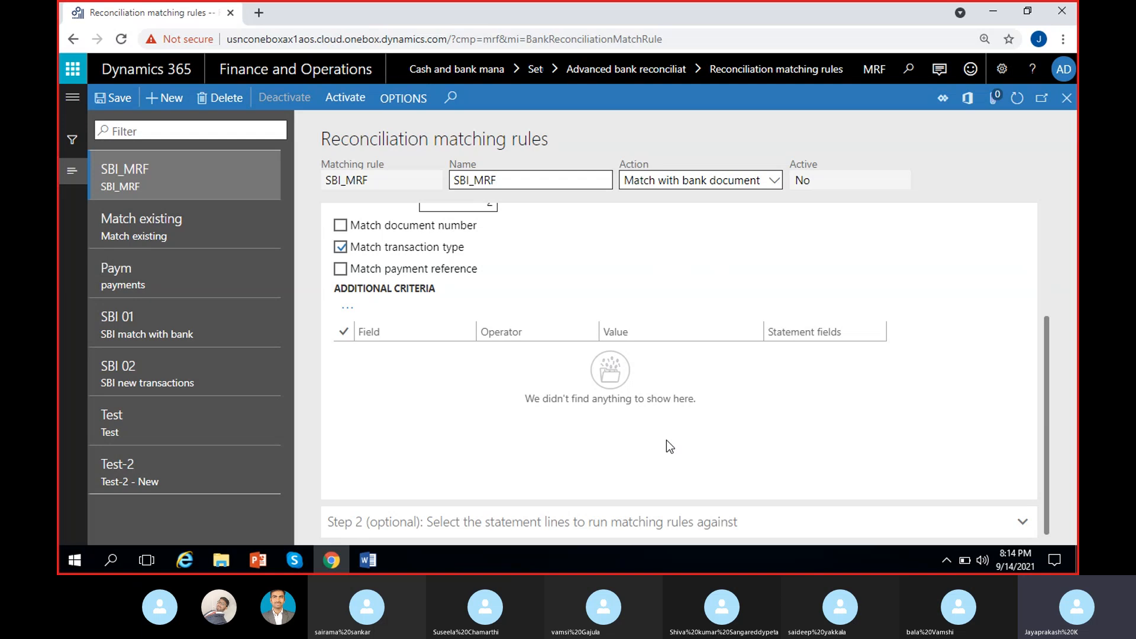
{"action": "scroll", "coordinate": [667, 441], "scroll_direction": "up", "scroll_amount": 3}
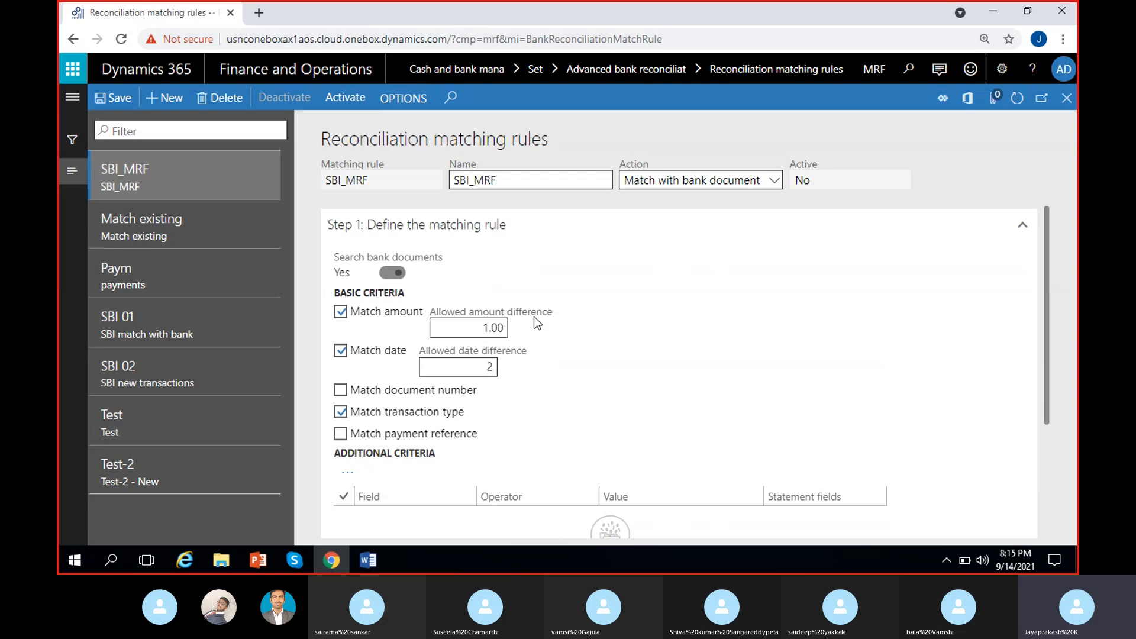
Open the bank accounts list, select SBI-1 and look at its bank statements.
{"action": "left_click", "coordinate": [72, 99]}
{"action": "left_click", "coordinate": [328, 327]}
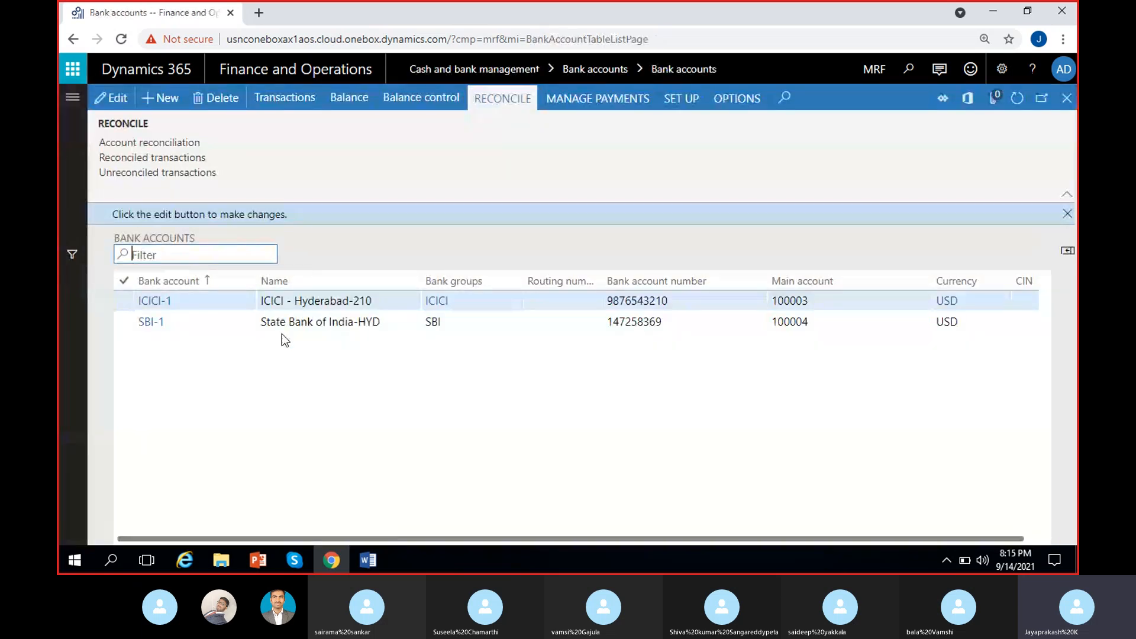
{"action": "left_click", "coordinate": [392, 326]}
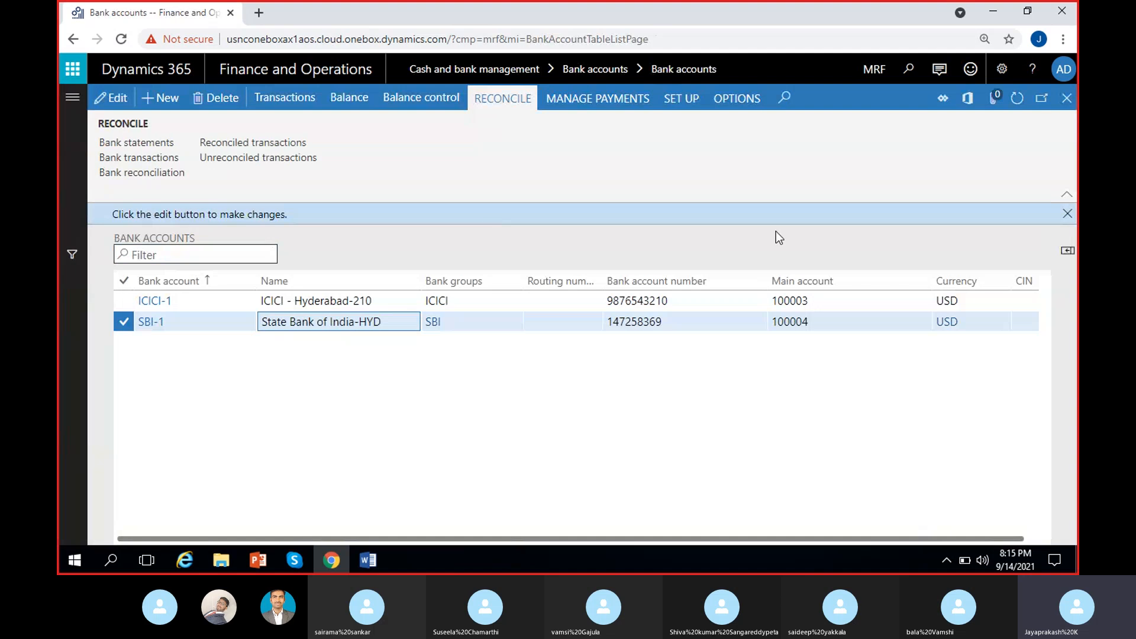
{"action": "left_click", "coordinate": [1068, 214]}
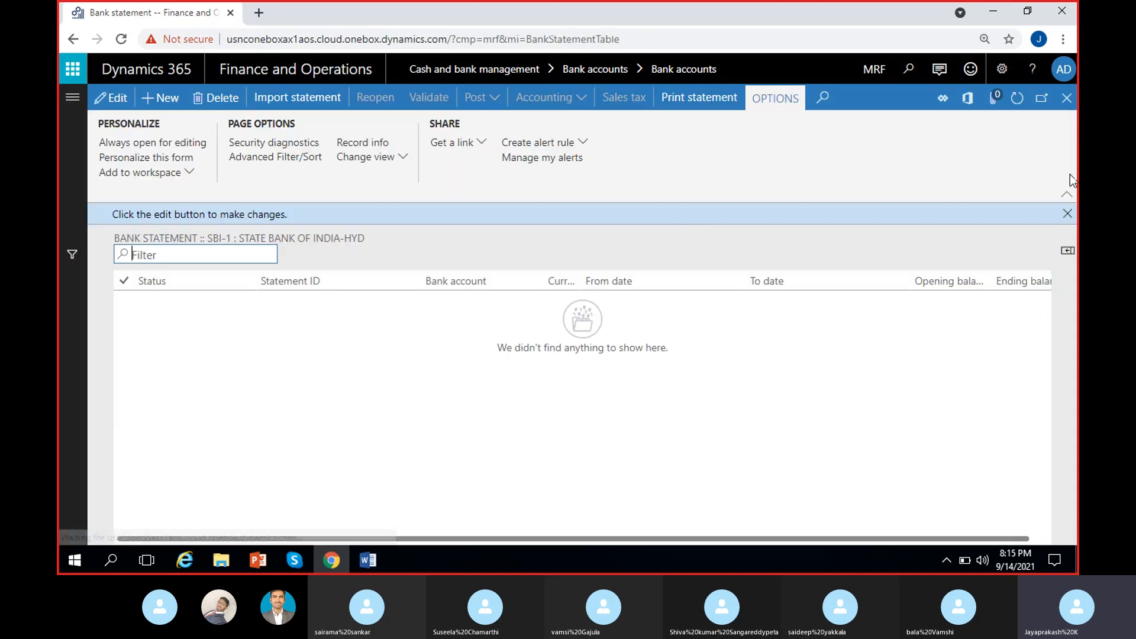
{"action": "left_click", "coordinate": [1067, 214]}
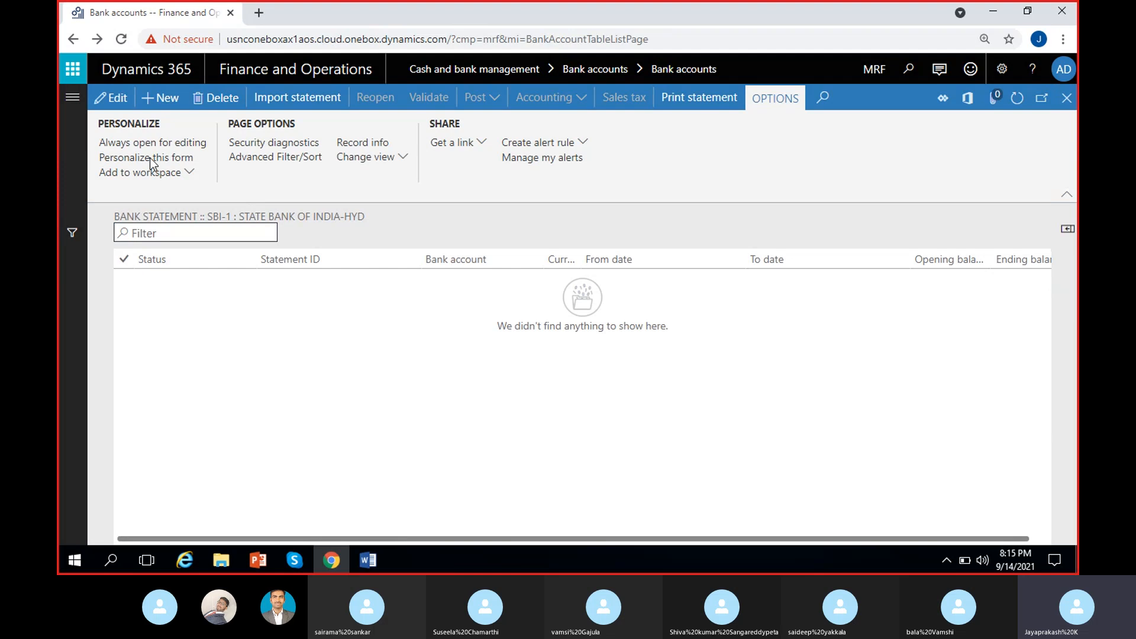
Open the details of the SBI-1 bank account and return to the bank accounts list.
{"action": "left_click", "coordinate": [169, 100]}
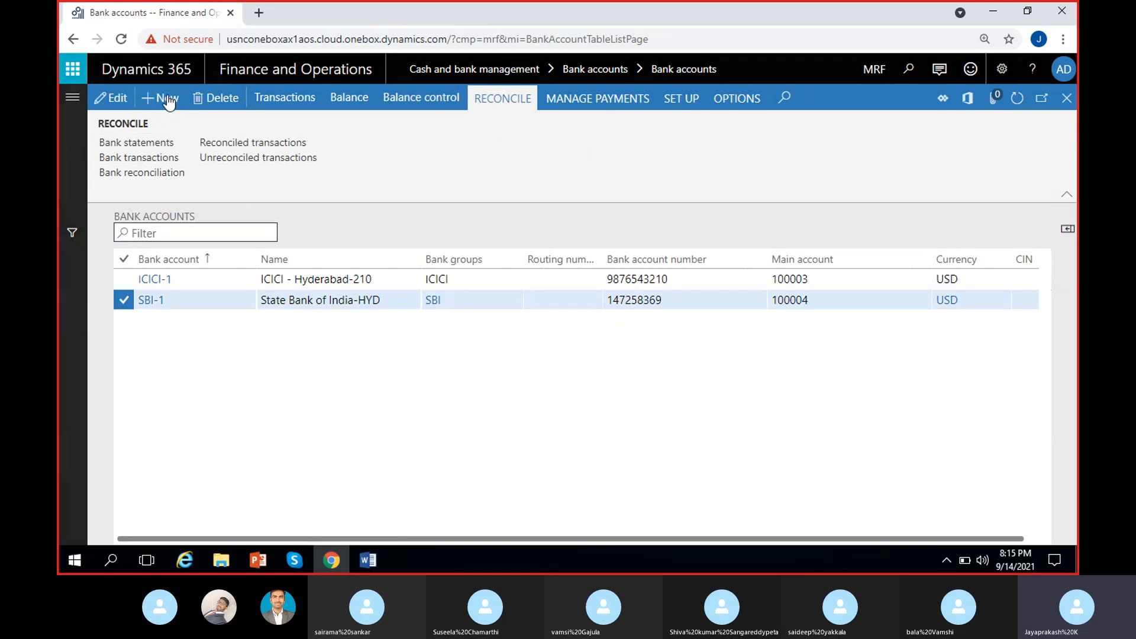
{"action": "left_click", "coordinate": [220, 98]}
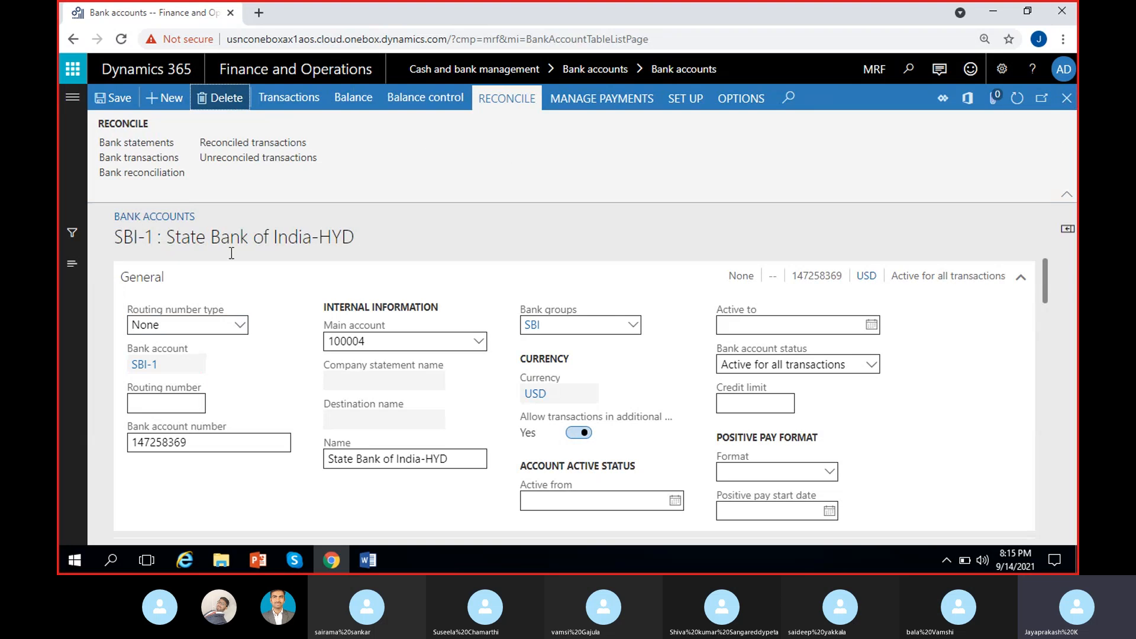
{"action": "left_click", "coordinate": [1067, 98]}
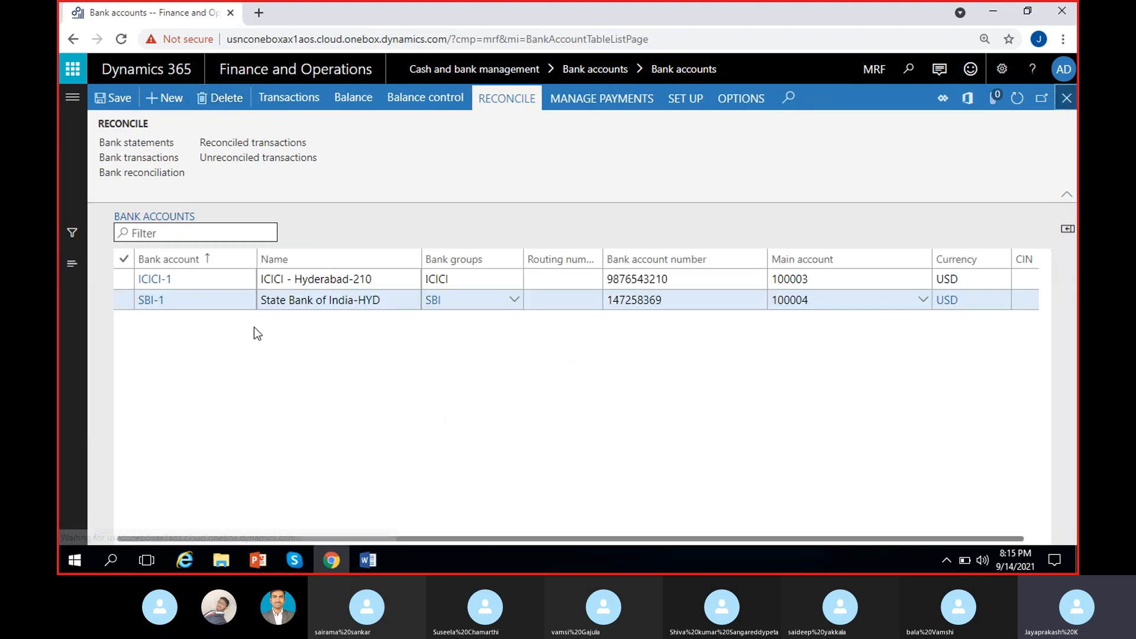
Create a bank statement for SBI-1, look through its header and line fields, and delete it.
{"action": "left_click", "coordinate": [393, 300]}
{"action": "left_click", "coordinate": [137, 145]}
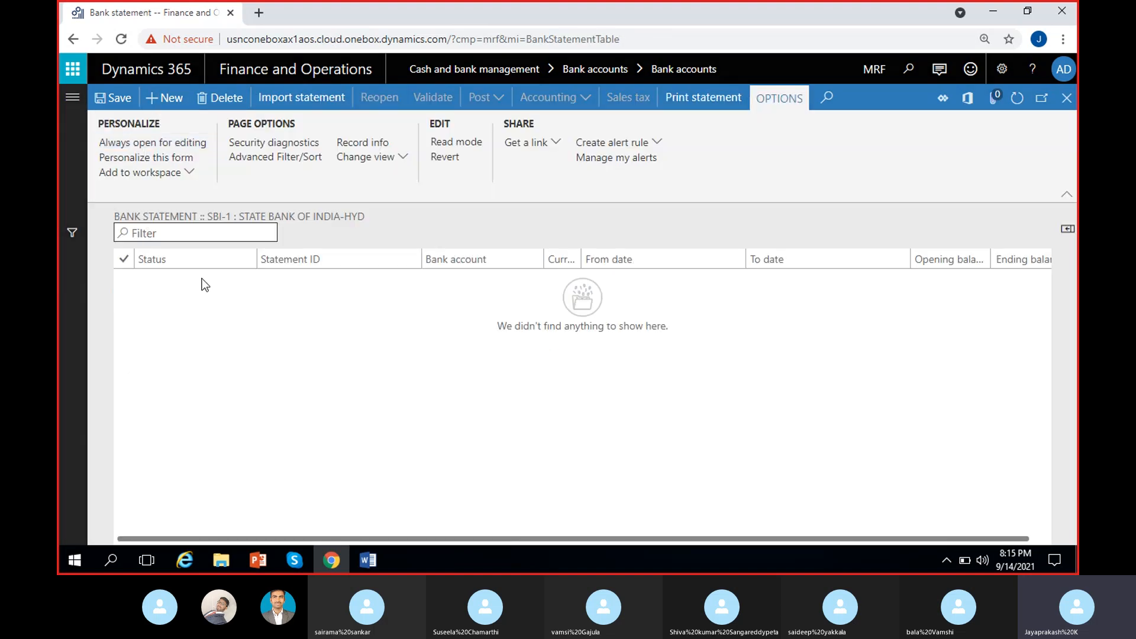
{"action": "left_click", "coordinate": [305, 97]}
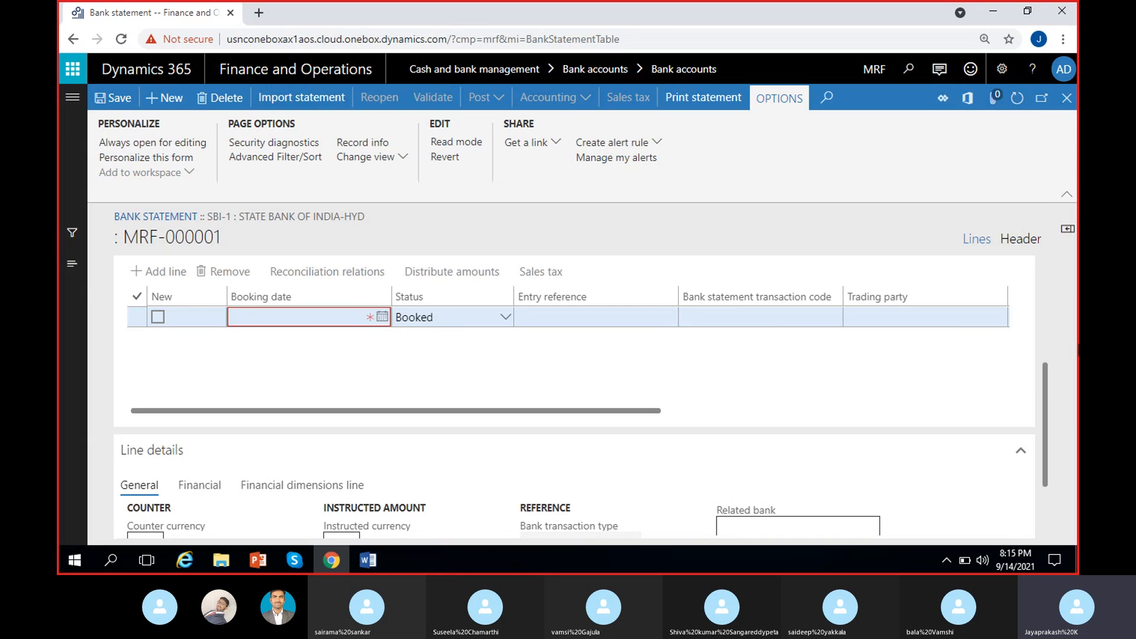
{"action": "scroll", "coordinate": [1048, 379], "scroll_direction": "down", "scroll_amount": 2}
{"action": "scroll", "coordinate": [1038, 470], "scroll_direction": "up", "scroll_amount": 6}
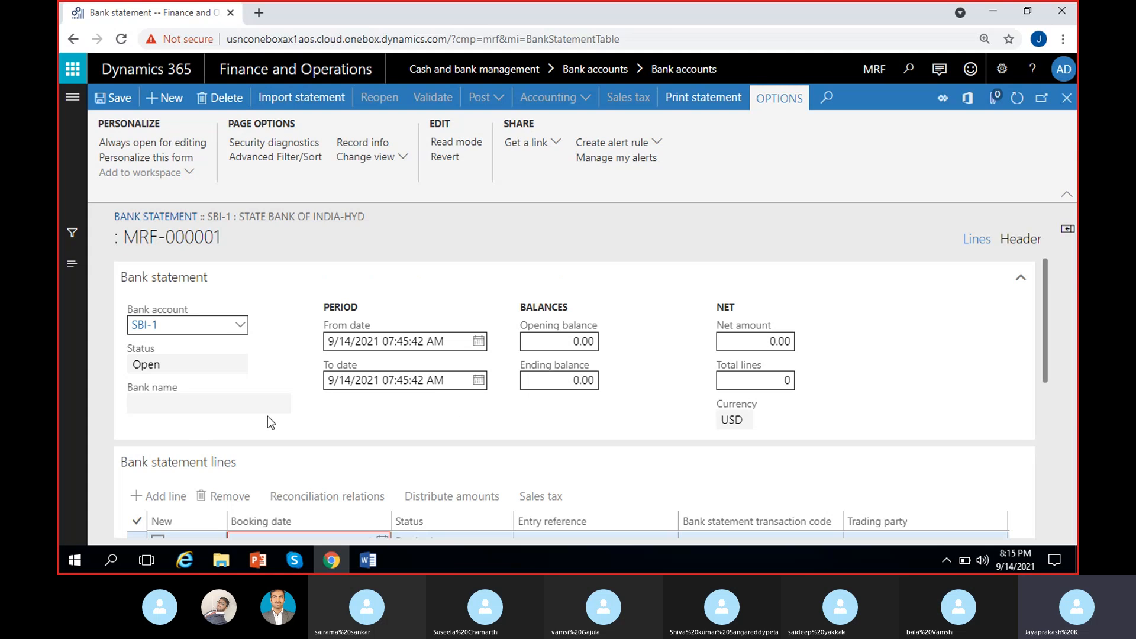
{"action": "scroll", "coordinate": [329, 432], "scroll_direction": "down", "scroll_amount": 3}
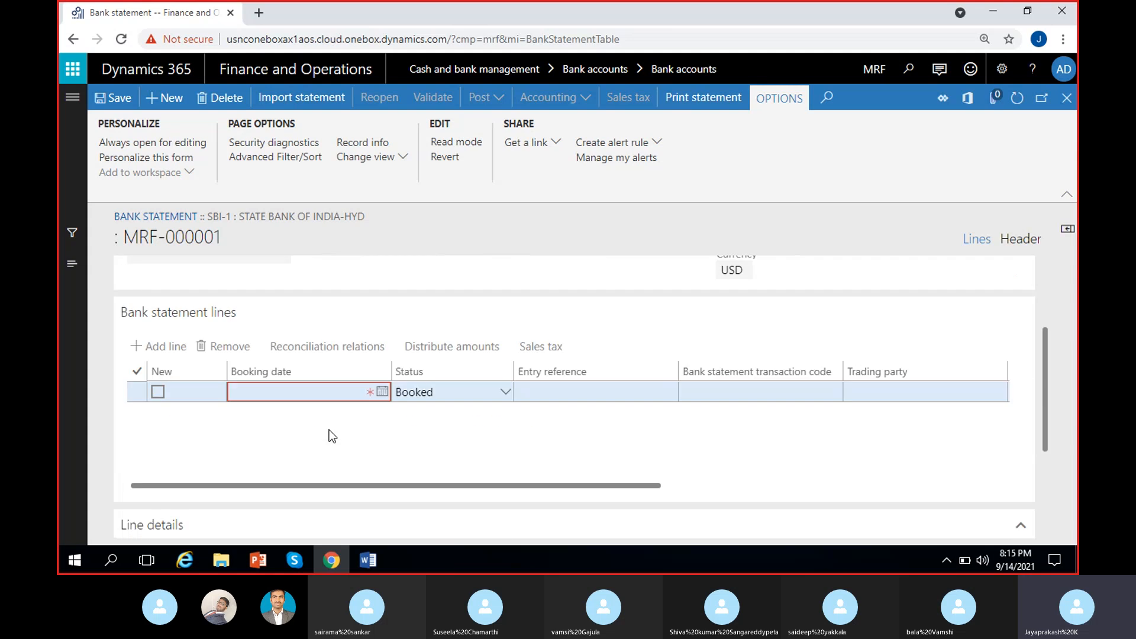
{"action": "scroll", "coordinate": [475, 357], "scroll_direction": "up", "scroll_amount": 3}
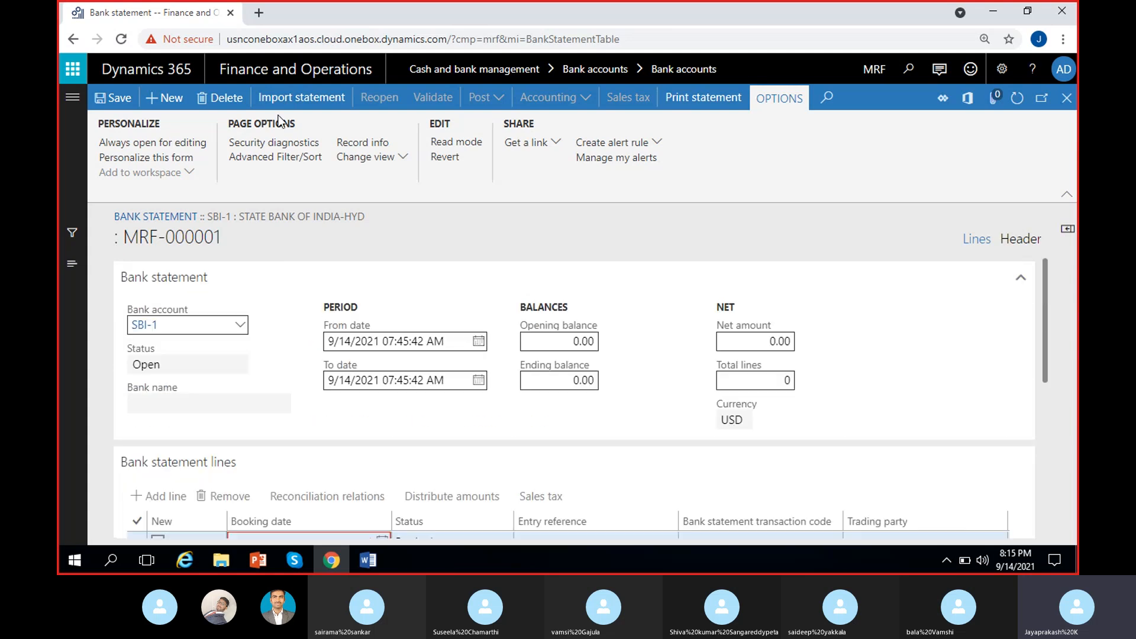
{"action": "left_click", "coordinate": [220, 98]}
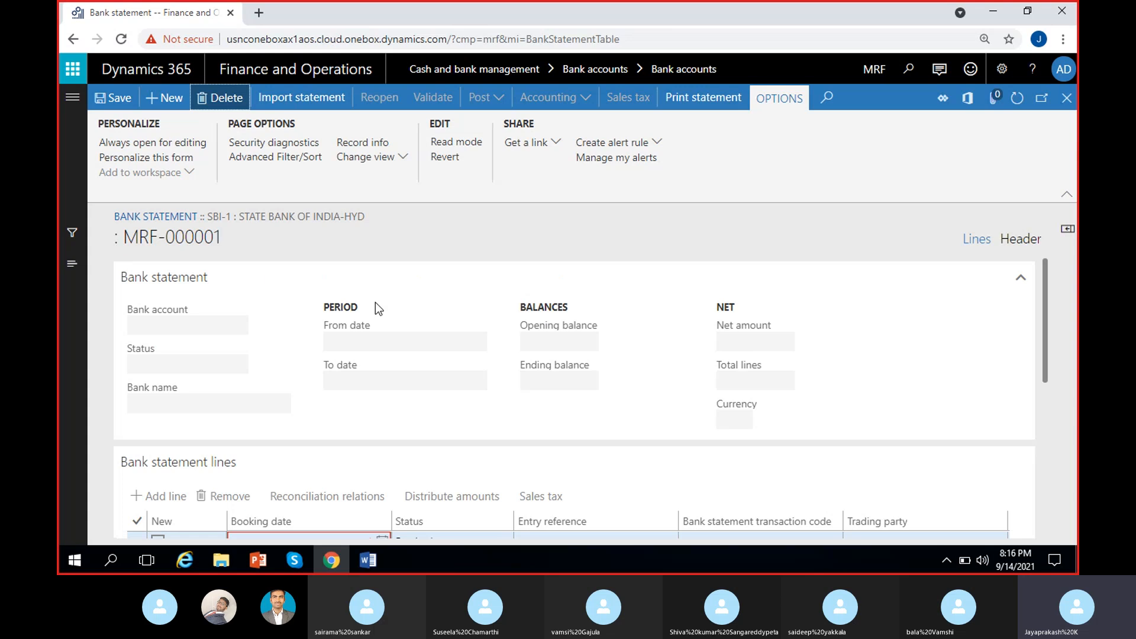
Start a bank statement import for bank account SBI-1 with the SBI statement format.
{"action": "left_click", "coordinate": [296, 102]}
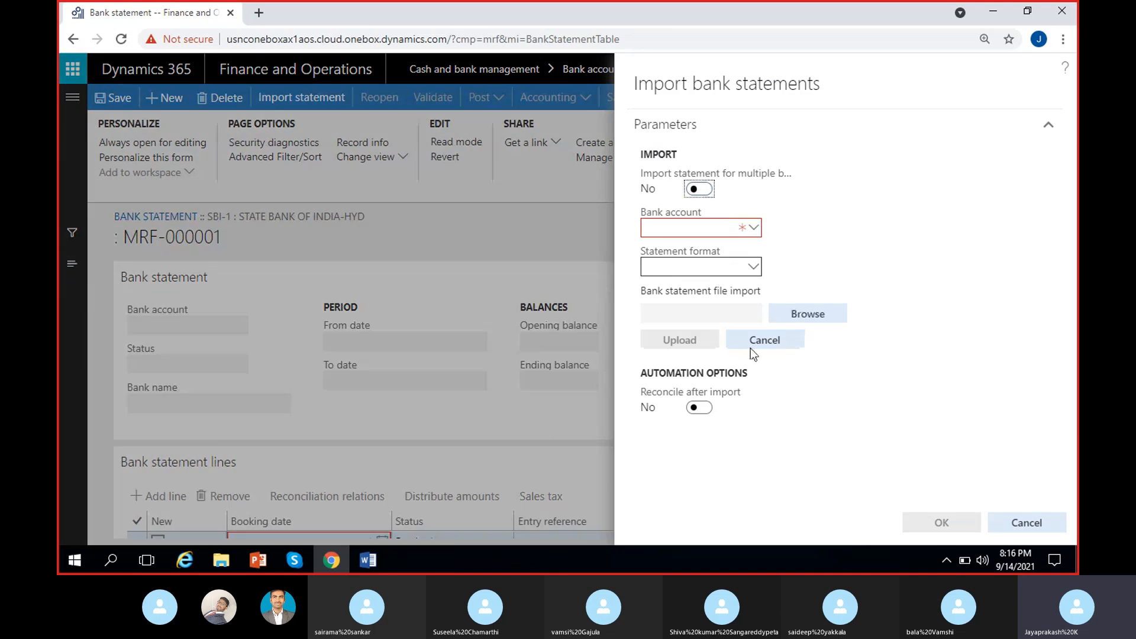
{"action": "left_click", "coordinate": [754, 227]}
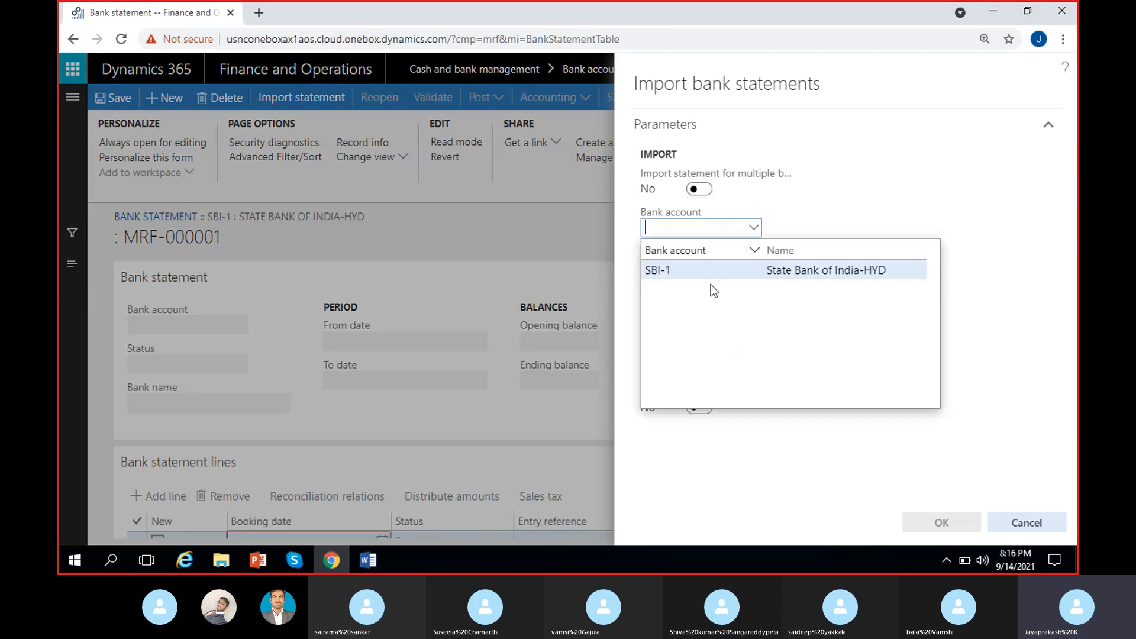
{"action": "left_click", "coordinate": [717, 270]}
{"action": "left_click", "coordinate": [754, 268]}
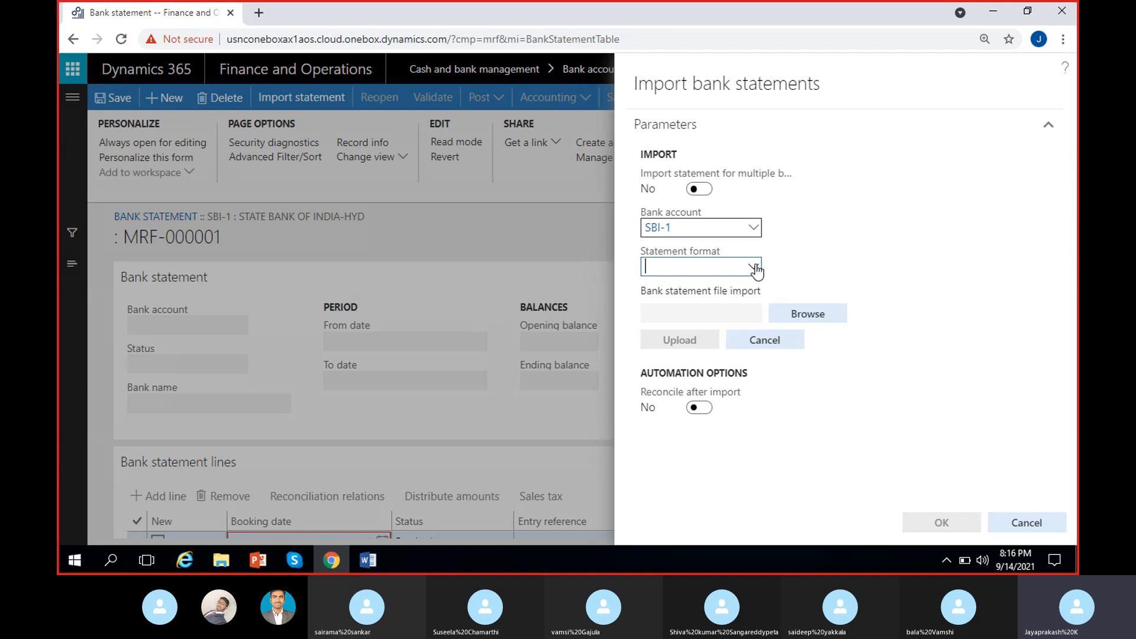
{"action": "left_click", "coordinate": [780, 306]}
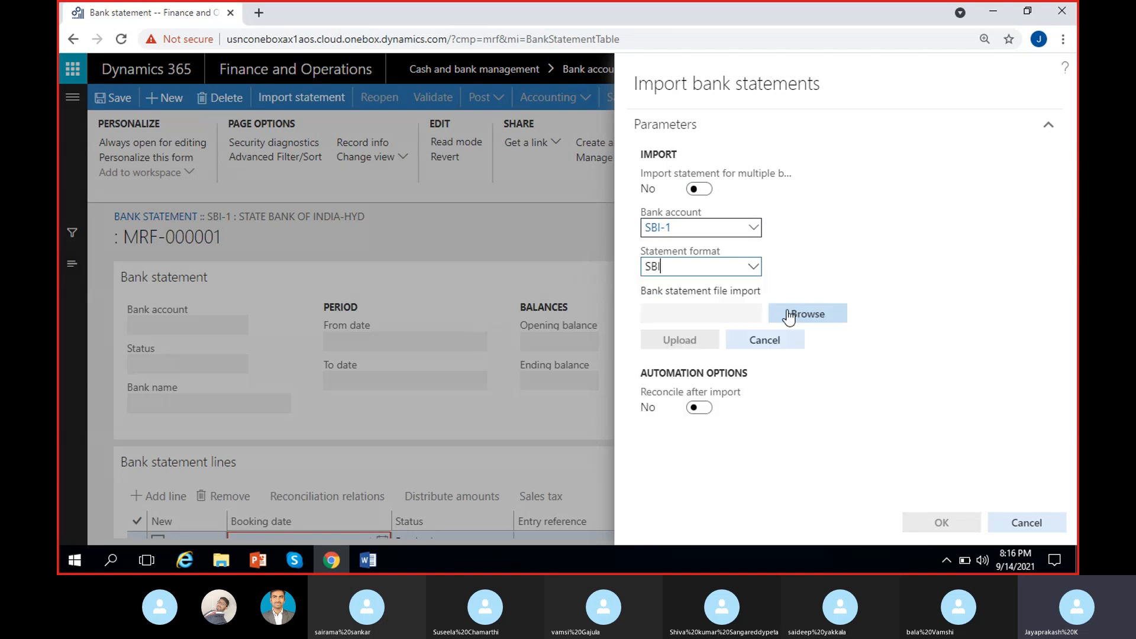
Look at the file selection and the reconcile-after-import option, cancel the import and return to the bank accounts list.
{"action": "left_click", "coordinate": [810, 314]}
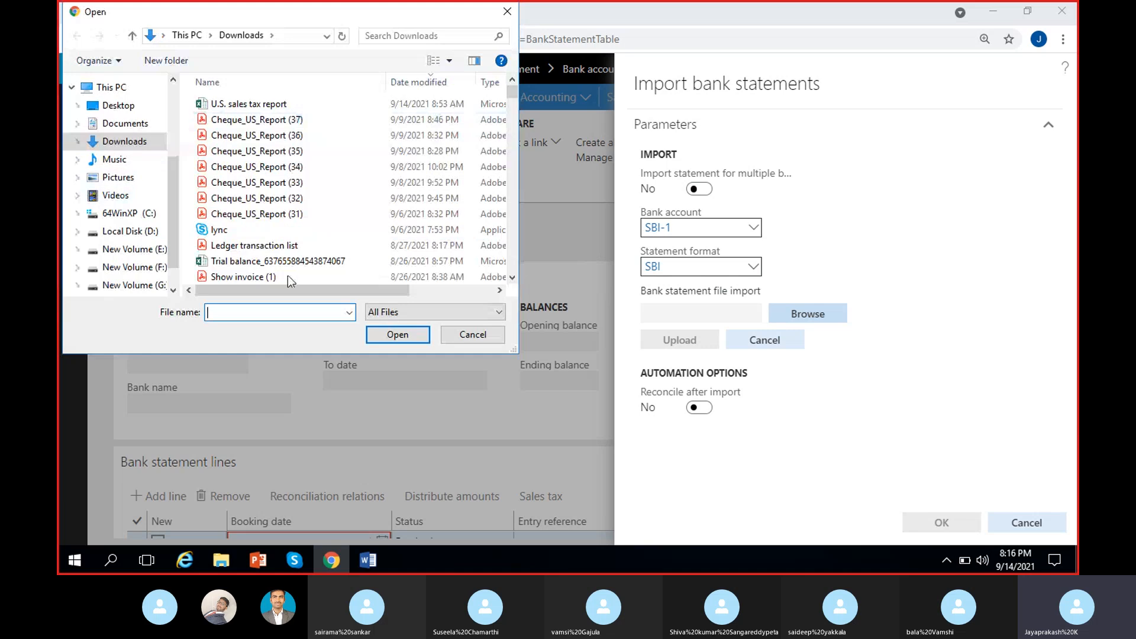
{"action": "left_click", "coordinate": [473, 335]}
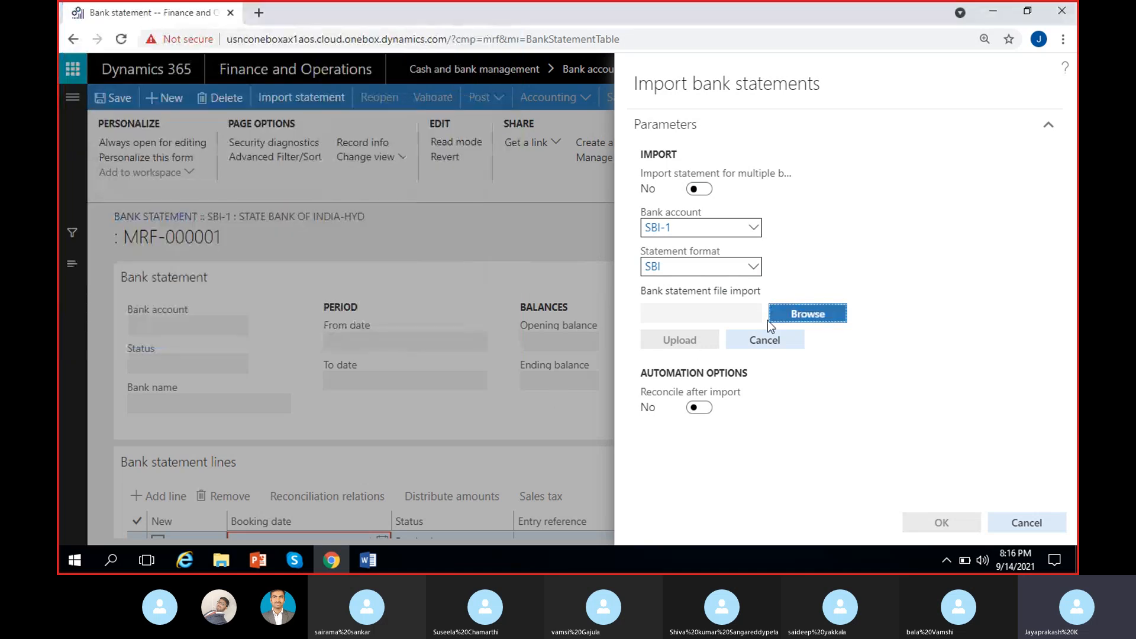
{"action": "left_click", "coordinate": [706, 408]}
{"action": "left_click", "coordinate": [696, 408]}
{"action": "left_click", "coordinate": [1037, 517]}
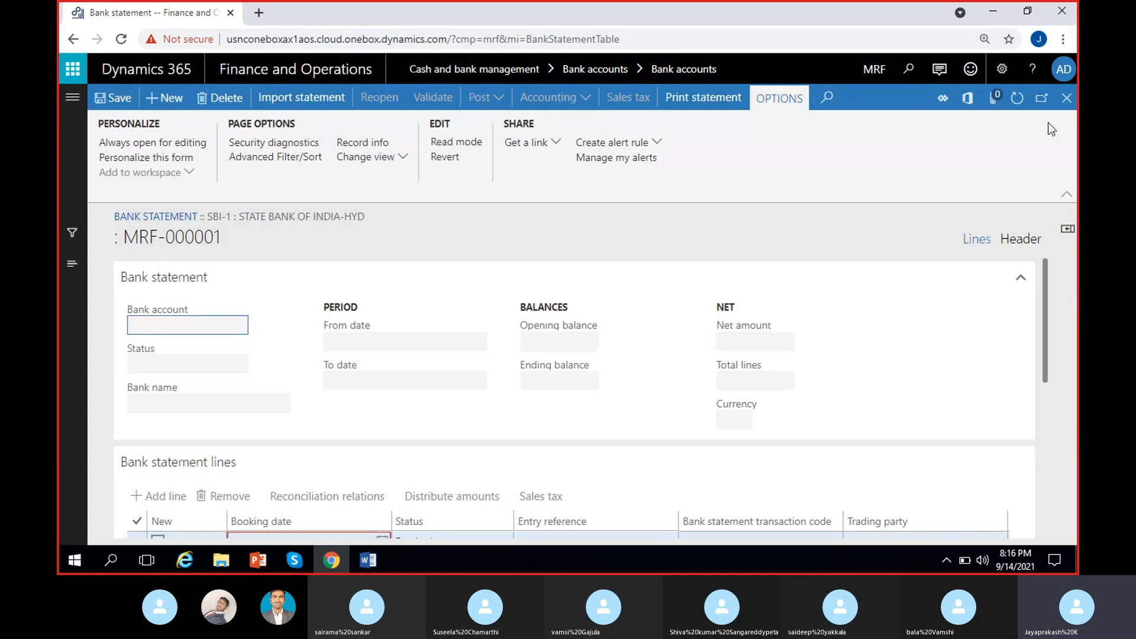
{"action": "left_click", "coordinate": [1067, 98]}
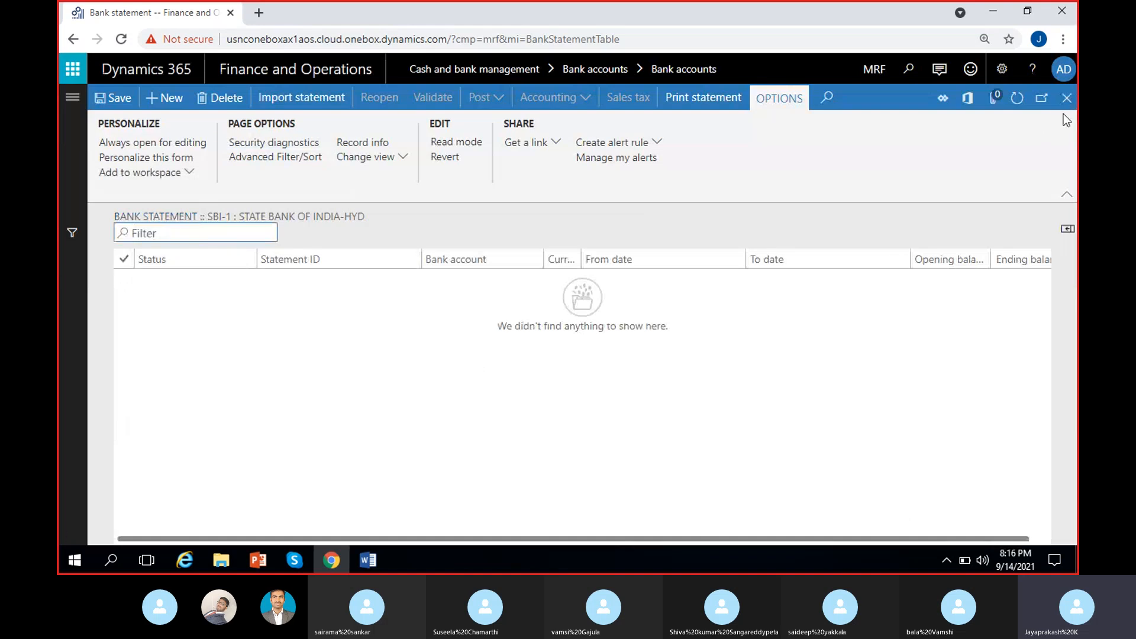
{"action": "left_click", "coordinate": [1066, 98]}
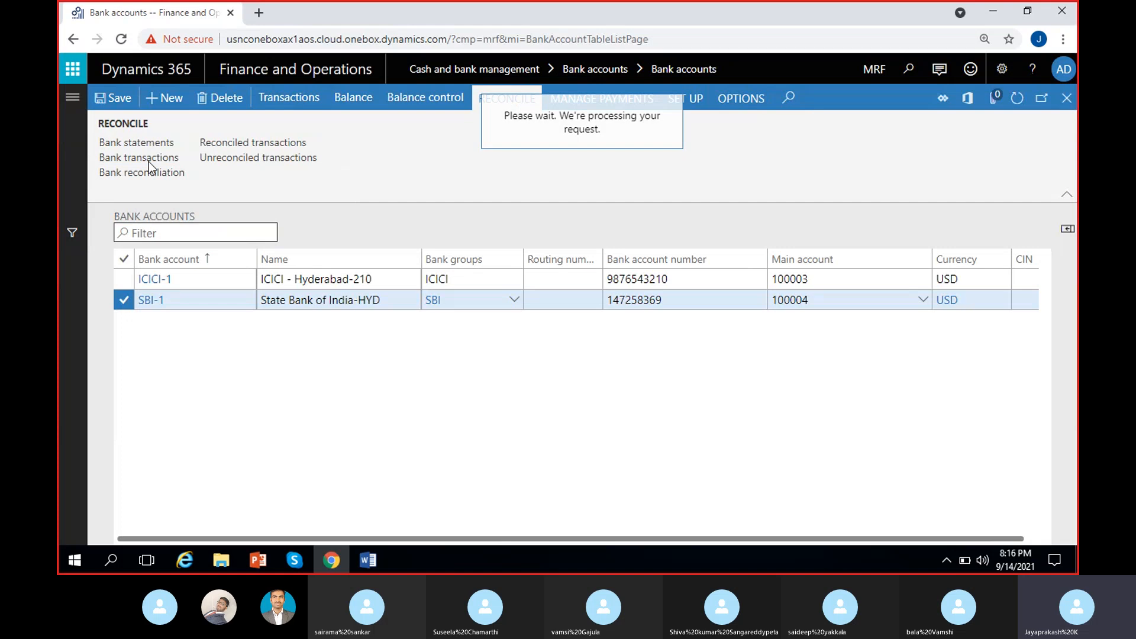
Review the bank transactions of SBI-1 across all columns and return to the bank accounts list.
{"action": "left_click", "coordinate": [148, 158]}
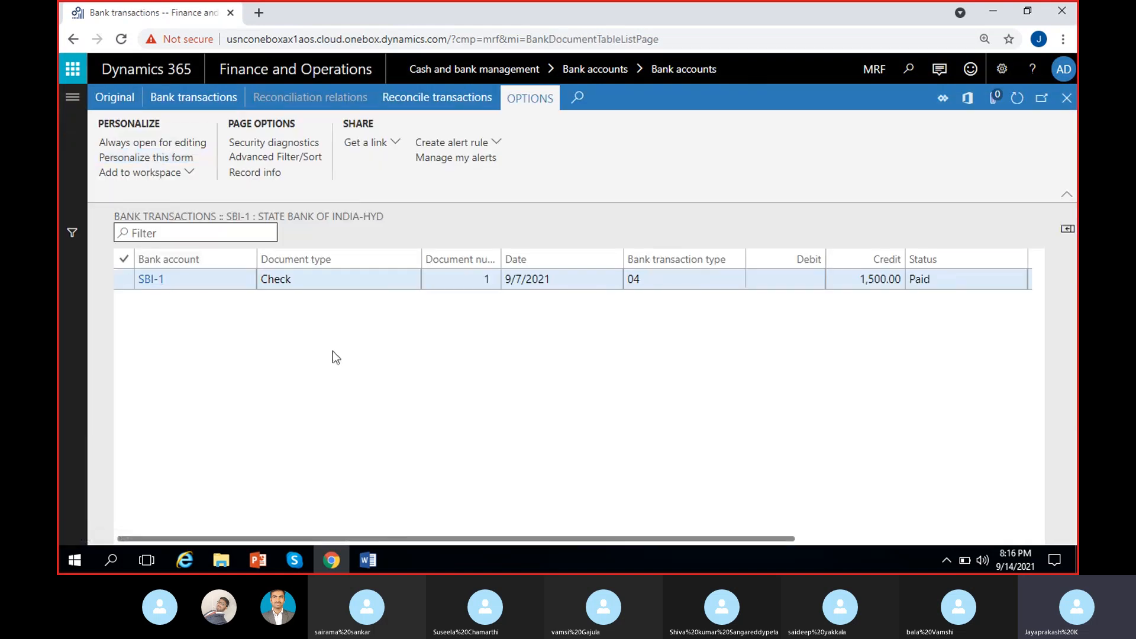
{"action": "scroll", "coordinate": [563, 363], "scroll_direction": "right", "scroll_amount": 5}
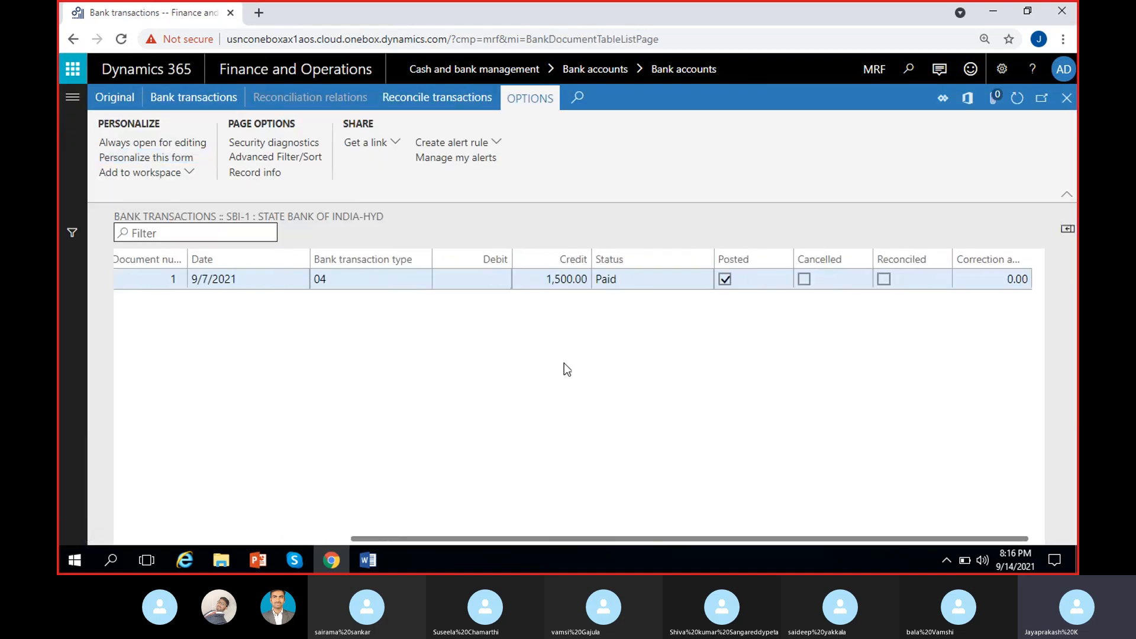
{"action": "scroll", "coordinate": [563, 364], "scroll_direction": "left", "scroll_amount": 5}
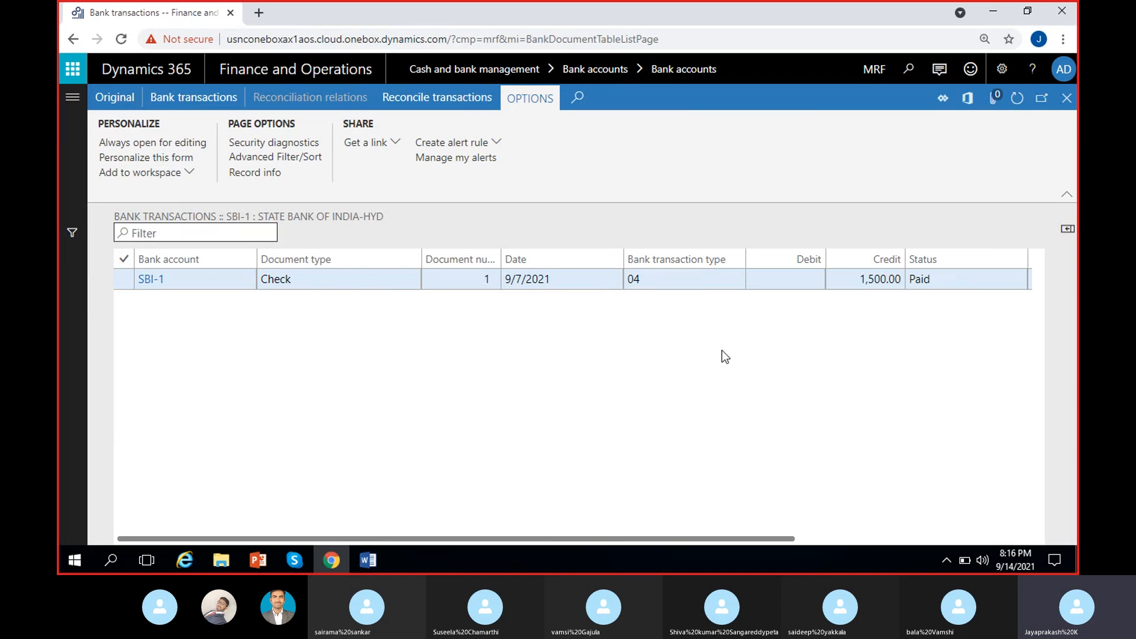
{"action": "left_click", "coordinate": [1065, 98]}
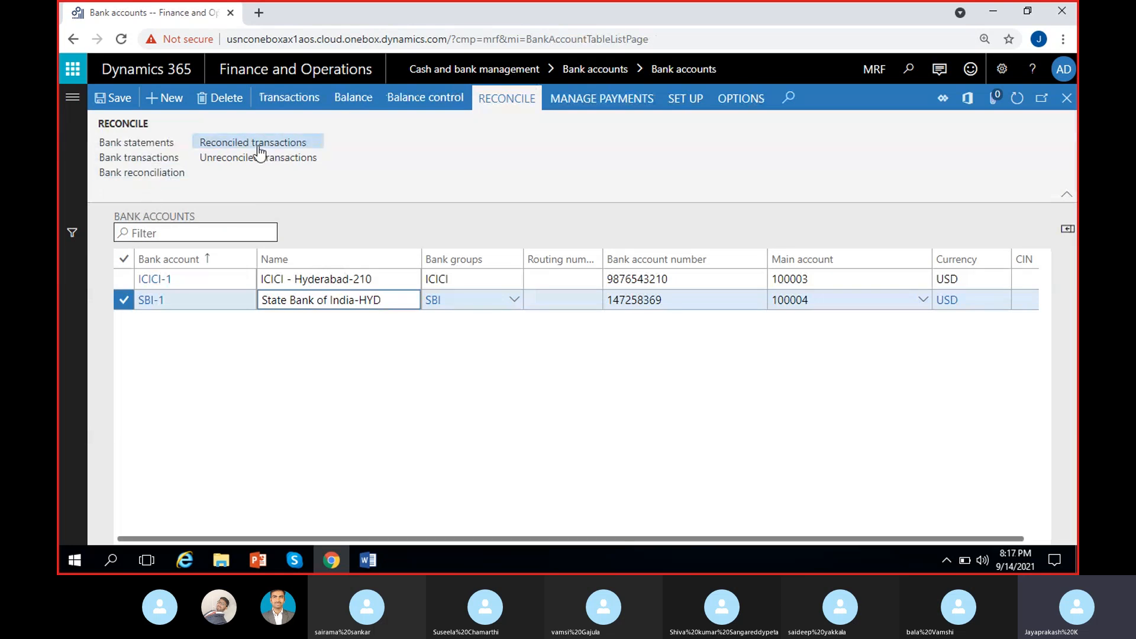
Create a bank reconciliation for SBI-1 with the cut-off date 9/14/2021.
{"action": "left_click", "coordinate": [172, 174]}
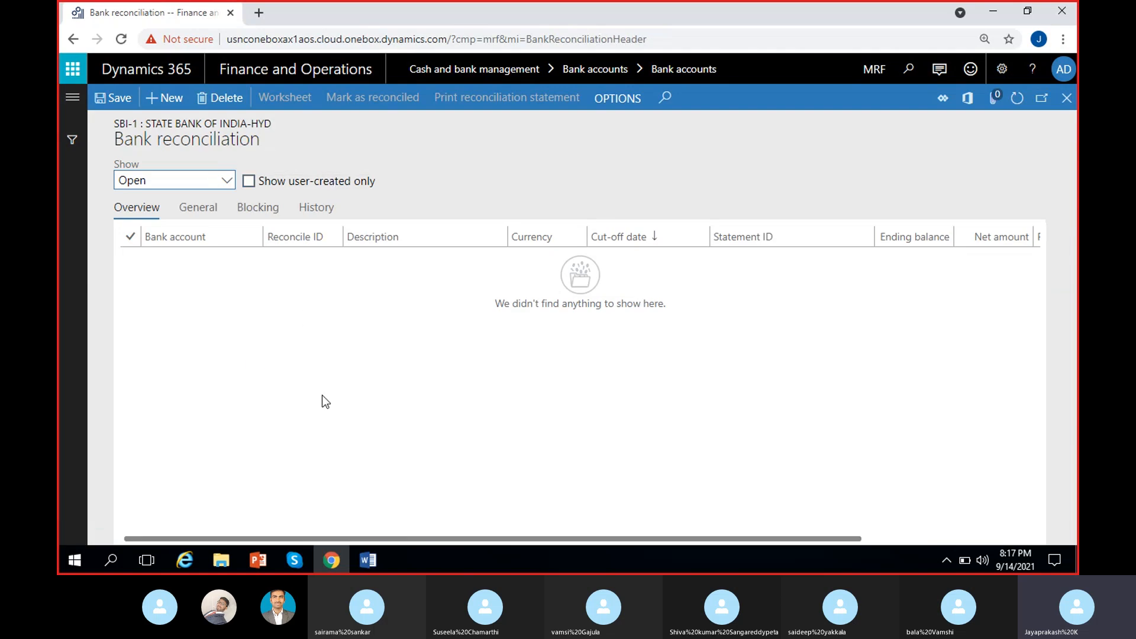
{"action": "scroll", "coordinate": [285, 353], "scroll_direction": "right", "scroll_amount": 5}
{"action": "scroll", "coordinate": [286, 353], "scroll_direction": "left", "scroll_amount": 5}
{"action": "left_click", "coordinate": [172, 104]}
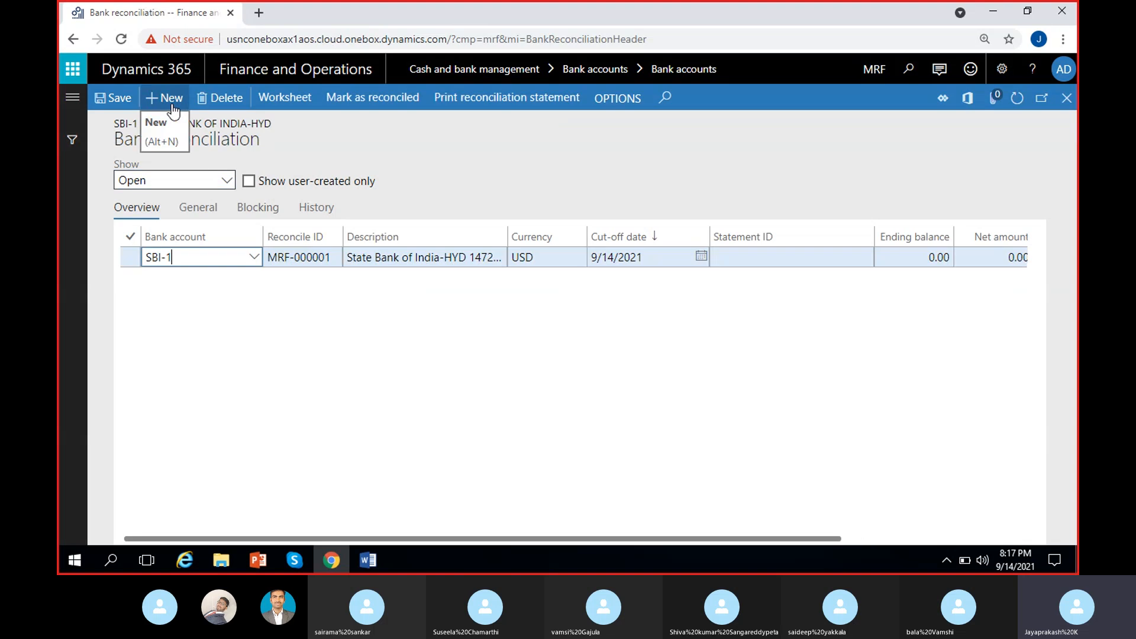
{"action": "scroll", "coordinate": [370, 314], "scroll_direction": "right", "scroll_amount": 2}
{"action": "scroll", "coordinate": [370, 318], "scroll_direction": "right", "scroll_amount": 2}
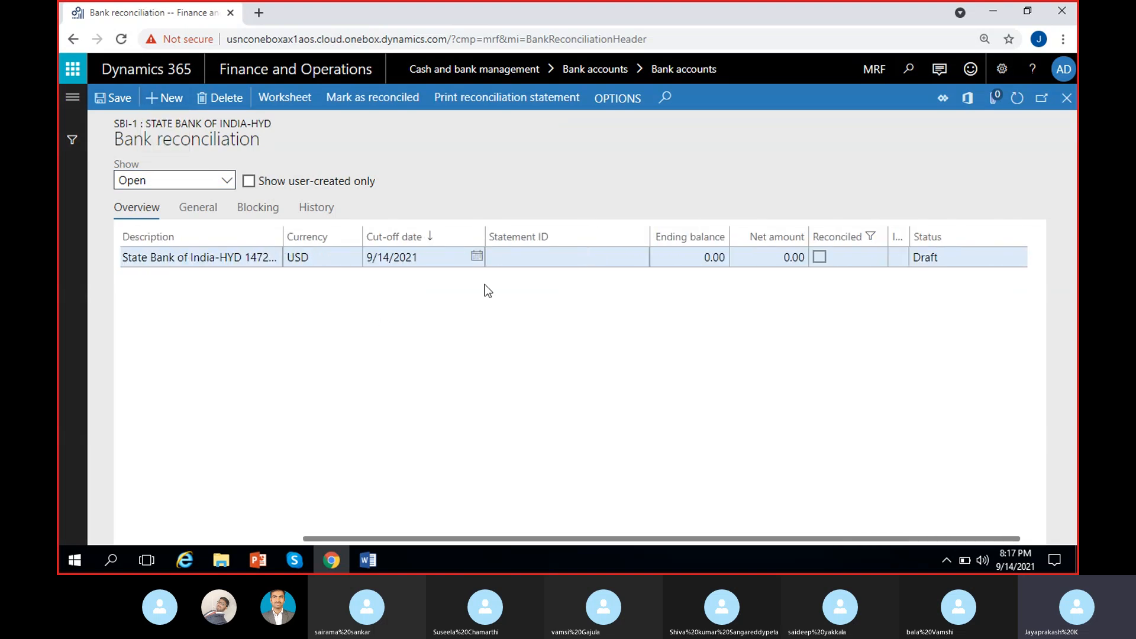
{"action": "scroll", "coordinate": [499, 322], "scroll_direction": "right", "scroll_amount": 1}
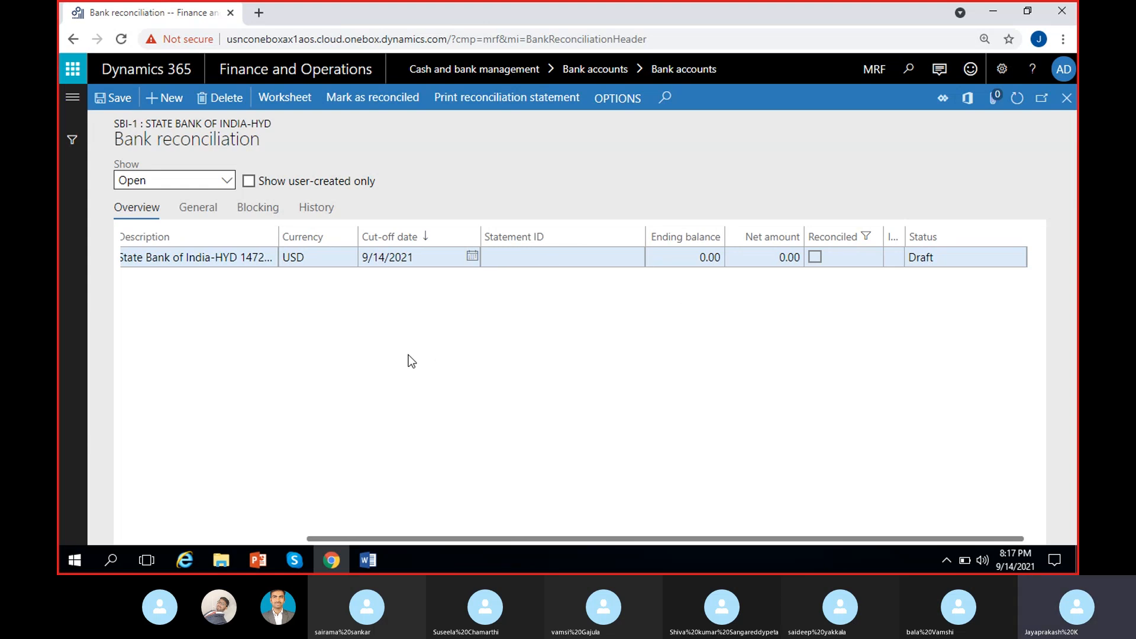
Examine the unmatched and matched transactions and the statement transaction details in the reconciliation worksheet, and return to the bank accounts list.
{"action": "scroll", "coordinate": [409, 353], "scroll_direction": "left", "scroll_amount": 5}
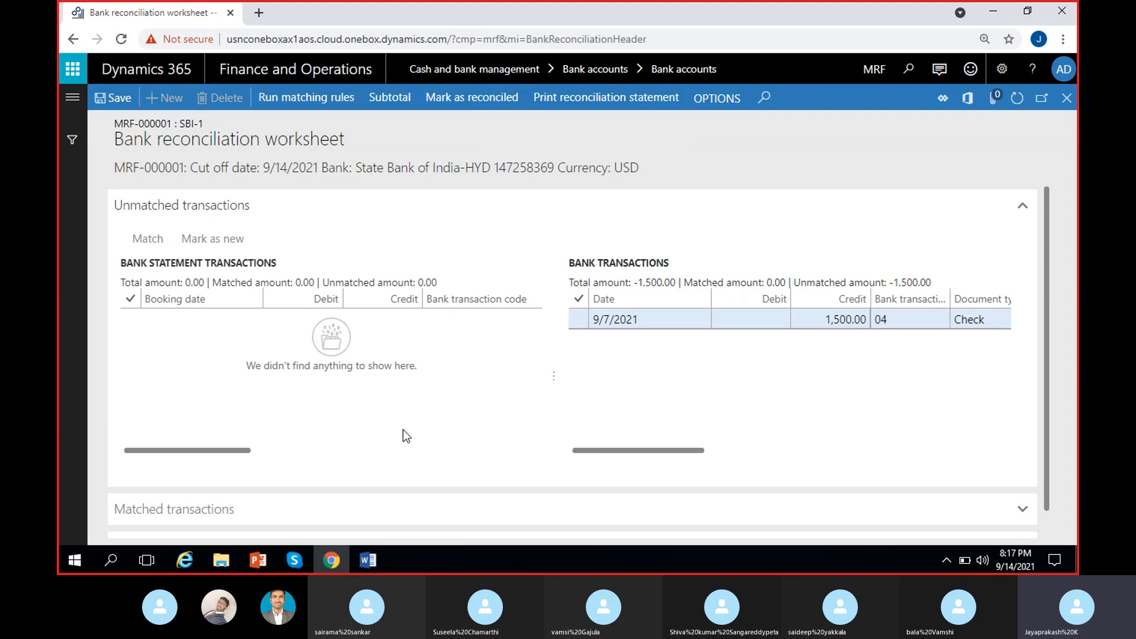
{"action": "scroll", "coordinate": [405, 435], "scroll_direction": "right", "scroll_amount": 3}
{"action": "scroll", "coordinate": [403, 430], "scroll_direction": "left", "scroll_amount": 3}
{"action": "left_click", "coordinate": [602, 322]}
{"action": "left_click", "coordinate": [299, 510]}
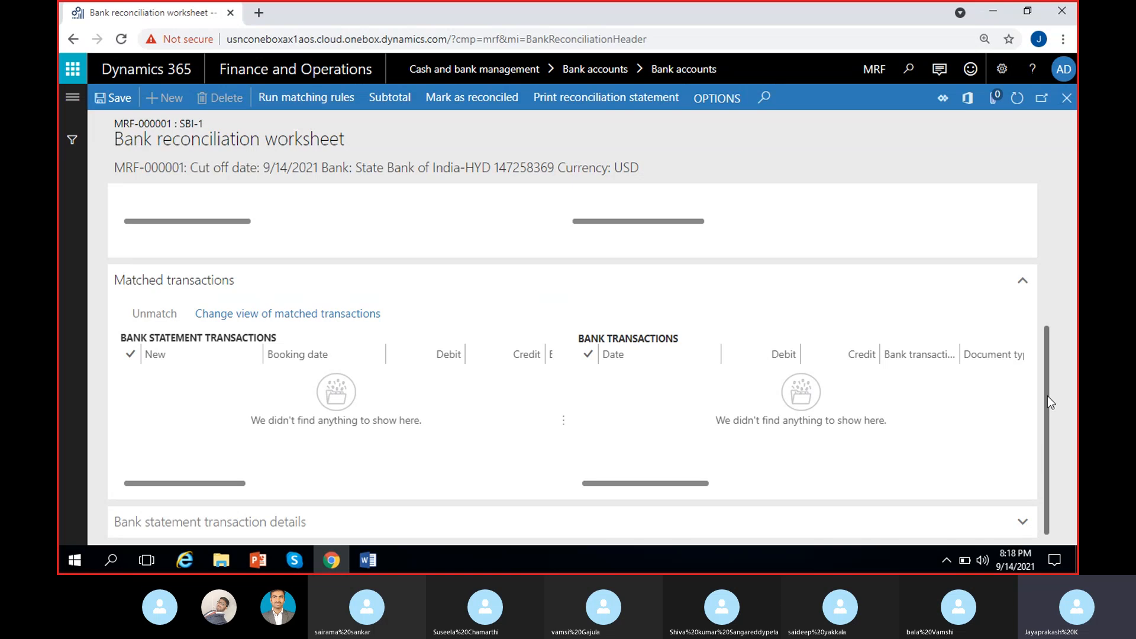
{"action": "left_click", "coordinate": [443, 531]}
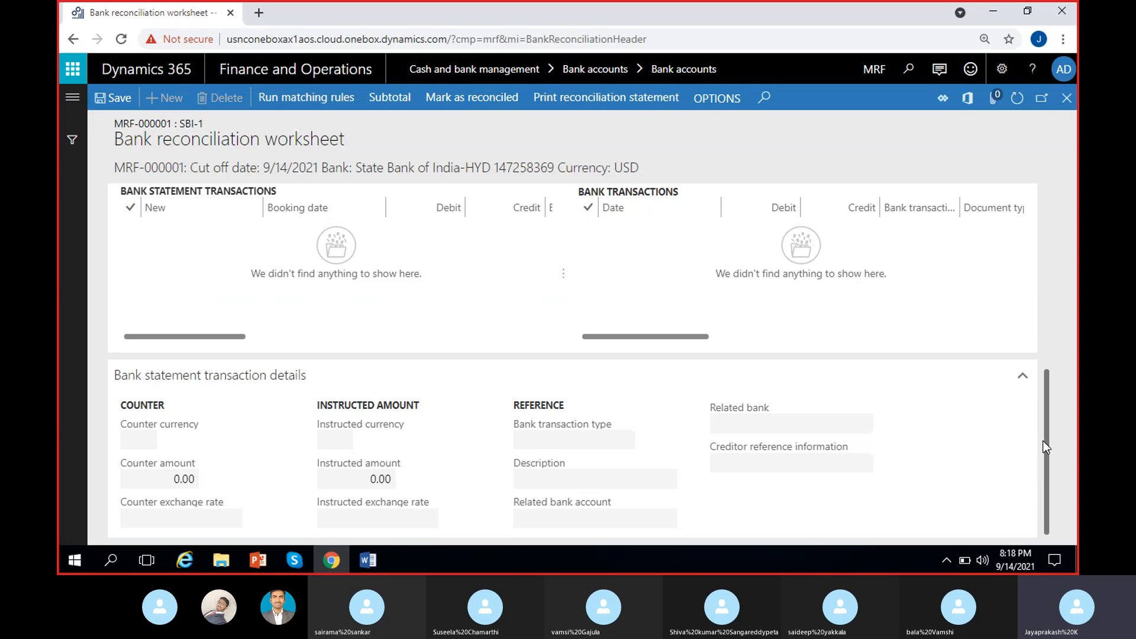
{"action": "left_click_drag", "start_coordinate": [1043, 442], "coordinate": [1043, 435]}
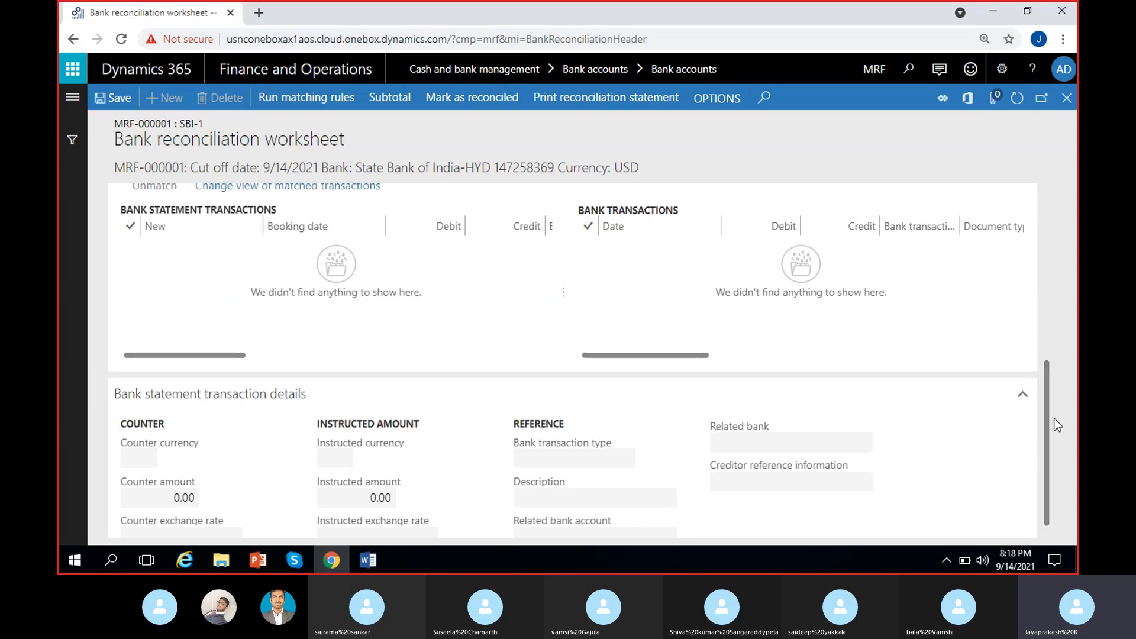
{"action": "left_click_drag", "start_coordinate": [1044, 419], "coordinate": [1022, 270]}
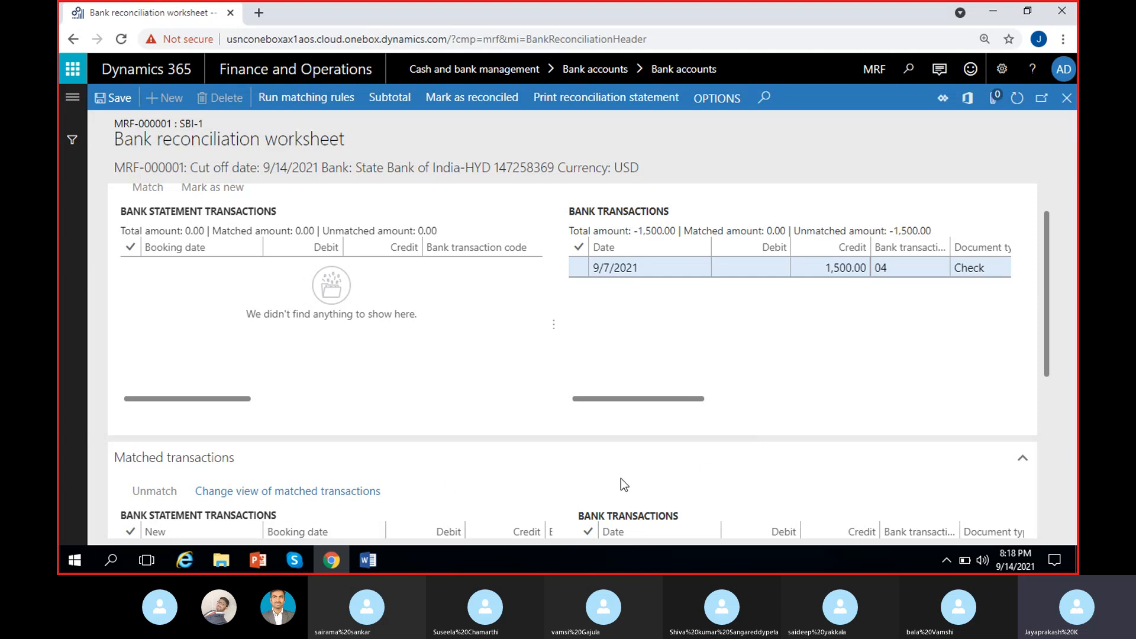
{"action": "scroll", "coordinate": [704, 475], "scroll_direction": "down", "scroll_amount": 3}
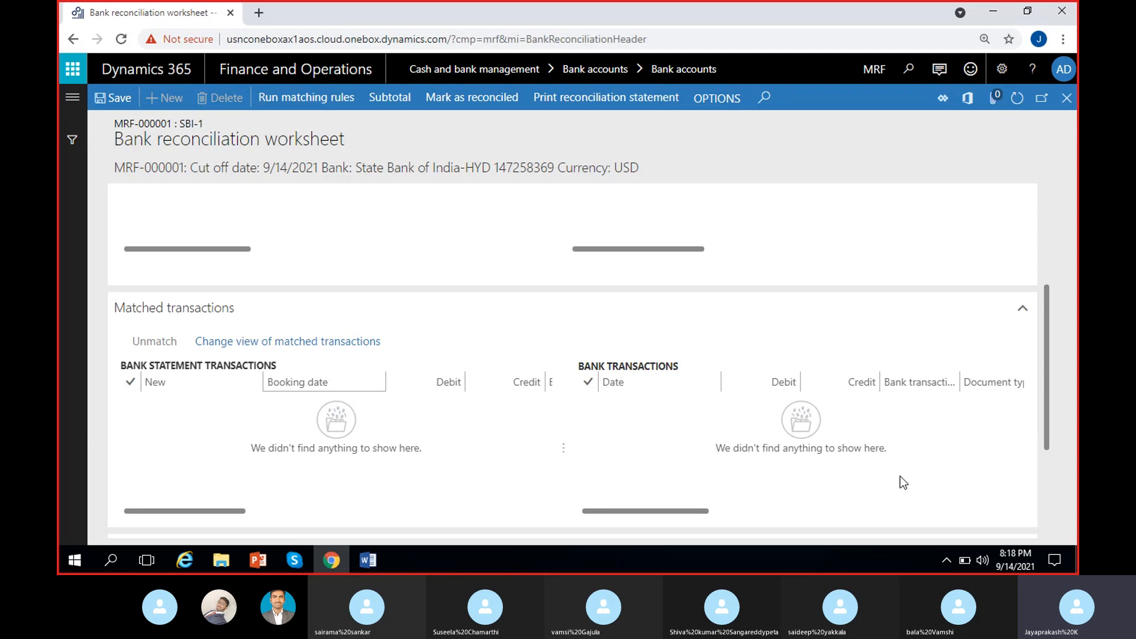
{"action": "left_click_drag", "start_coordinate": [1047, 362], "coordinate": [1050, 231]}
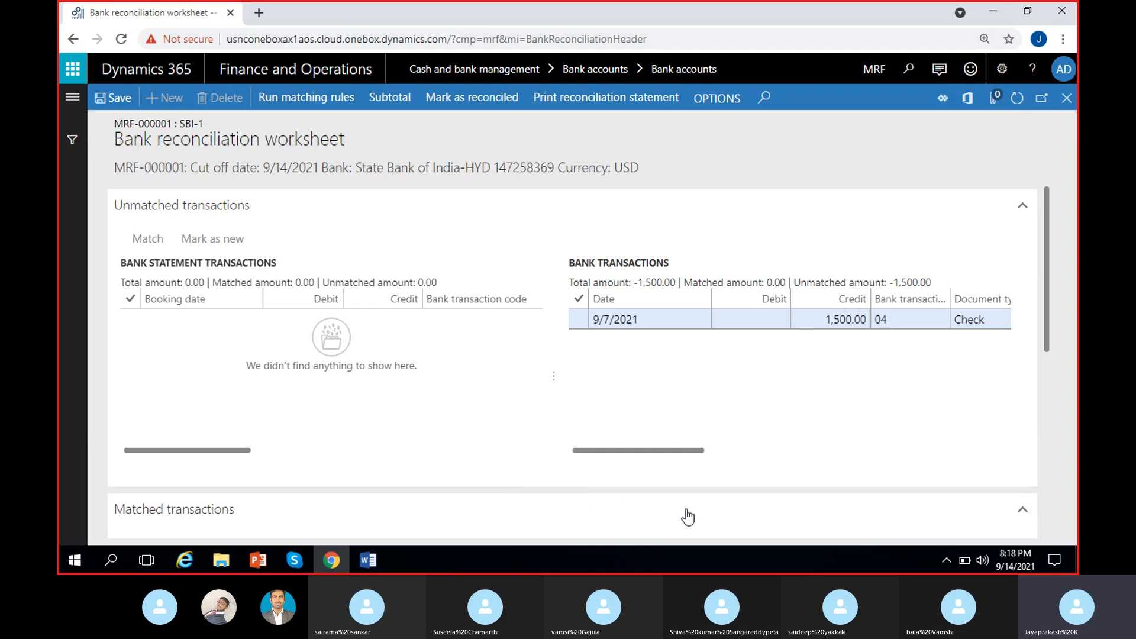
{"action": "left_click", "coordinate": [1067, 98]}
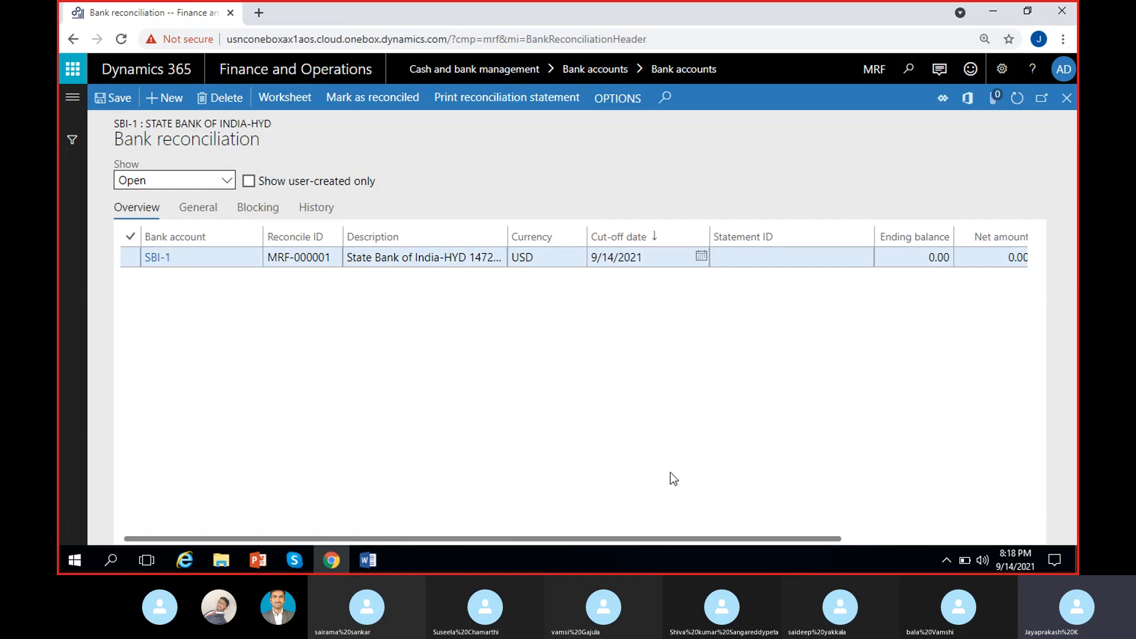
{"action": "left_click", "coordinate": [1067, 98]}
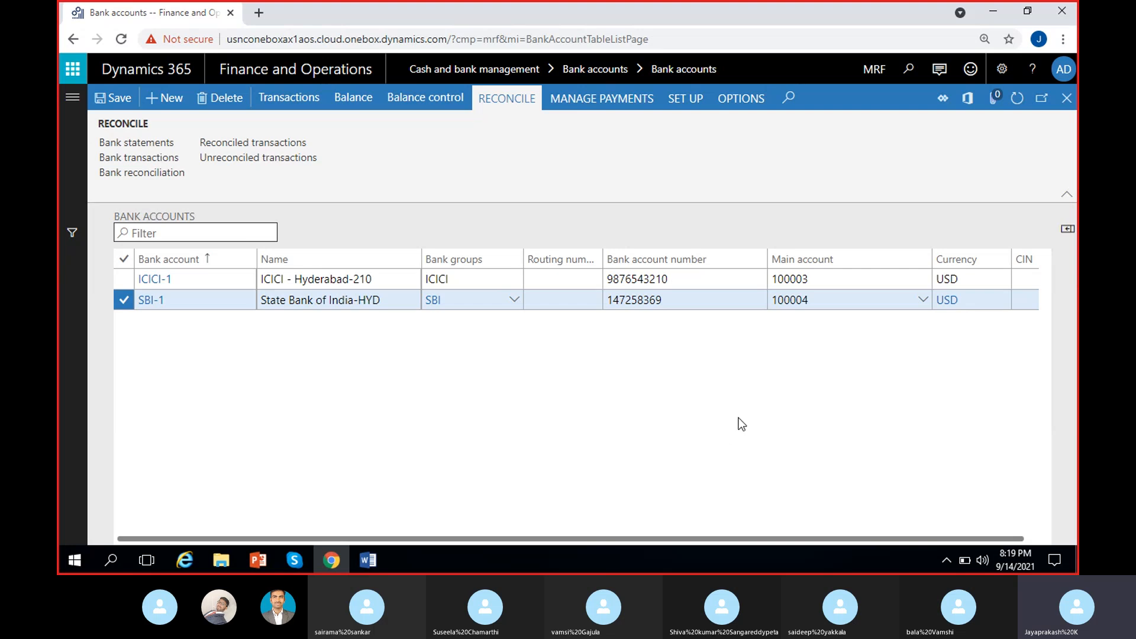
{"action": "left_click", "coordinate": [298, 561]}
{"action": "left_click", "coordinate": [298, 560]}
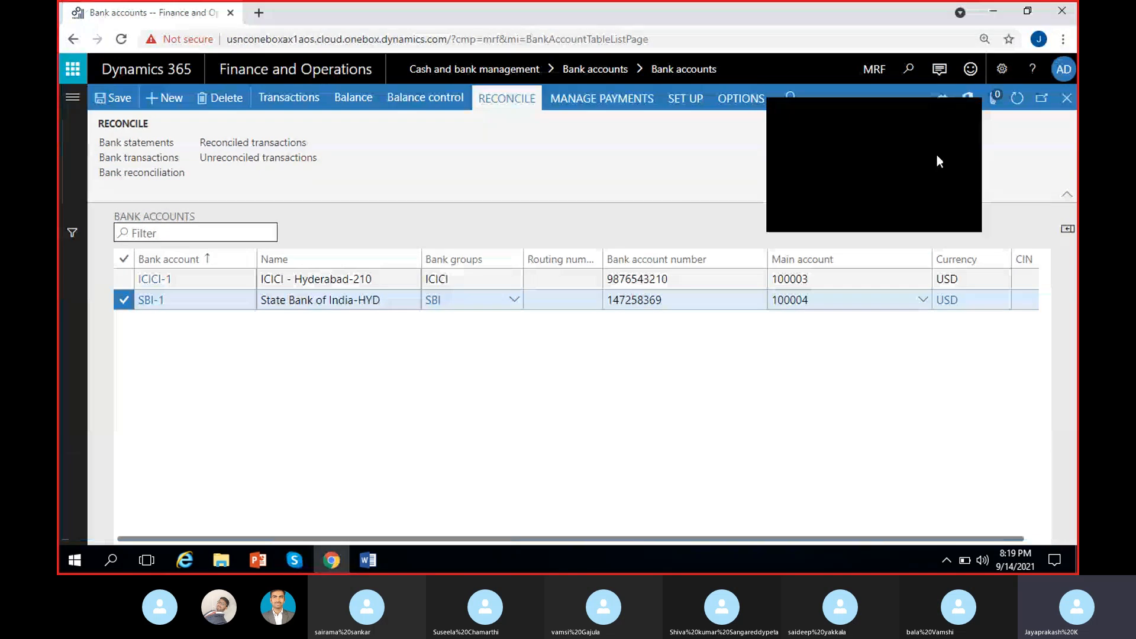
Open the Balance control inquiry for bank accounts in Cash and bank management and dismiss its notification.
{"action": "left_click", "coordinate": [64, 105]}
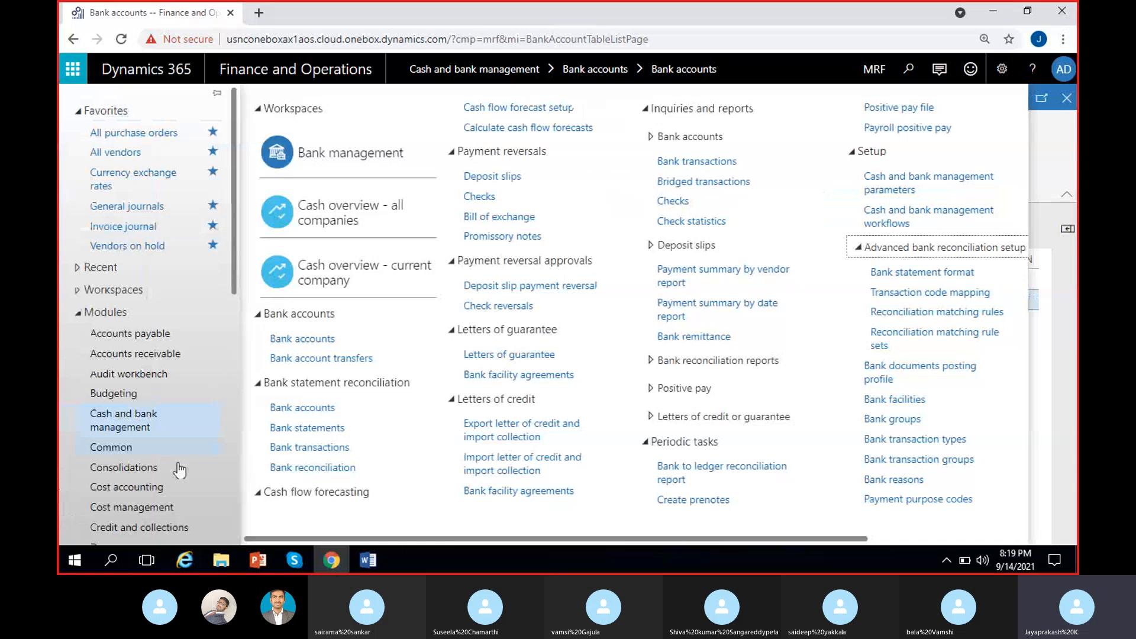
{"action": "left_click", "coordinate": [524, 539]}
{"action": "left_click_drag", "start_coordinate": [524, 541], "coordinate": [627, 542]}
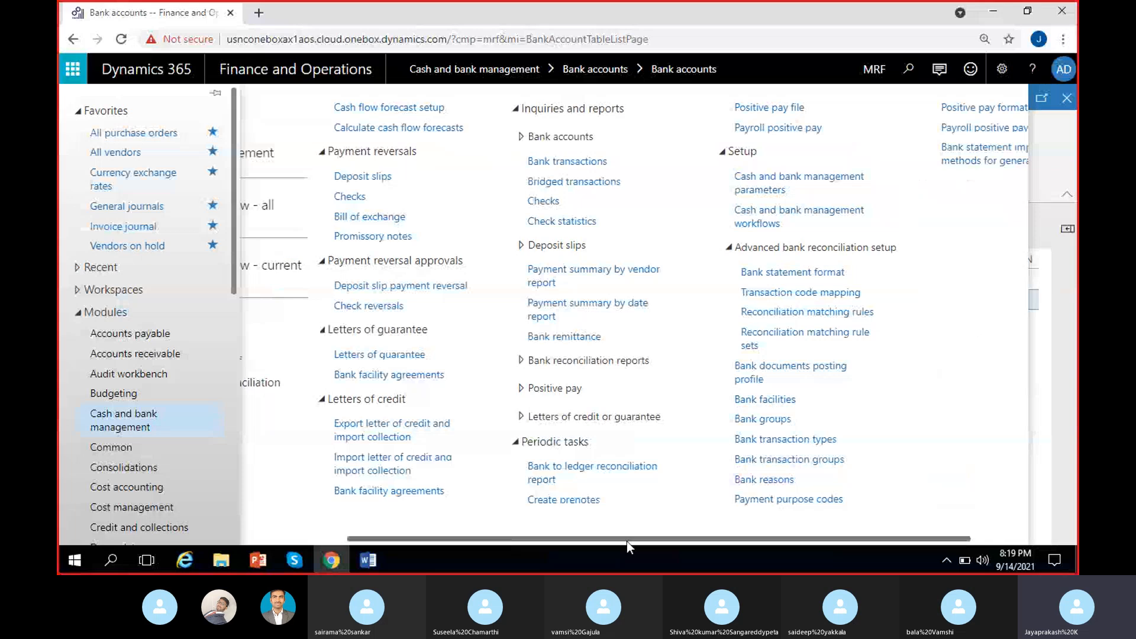
{"action": "left_click_drag", "start_coordinate": [627, 541], "coordinate": [512, 523]}
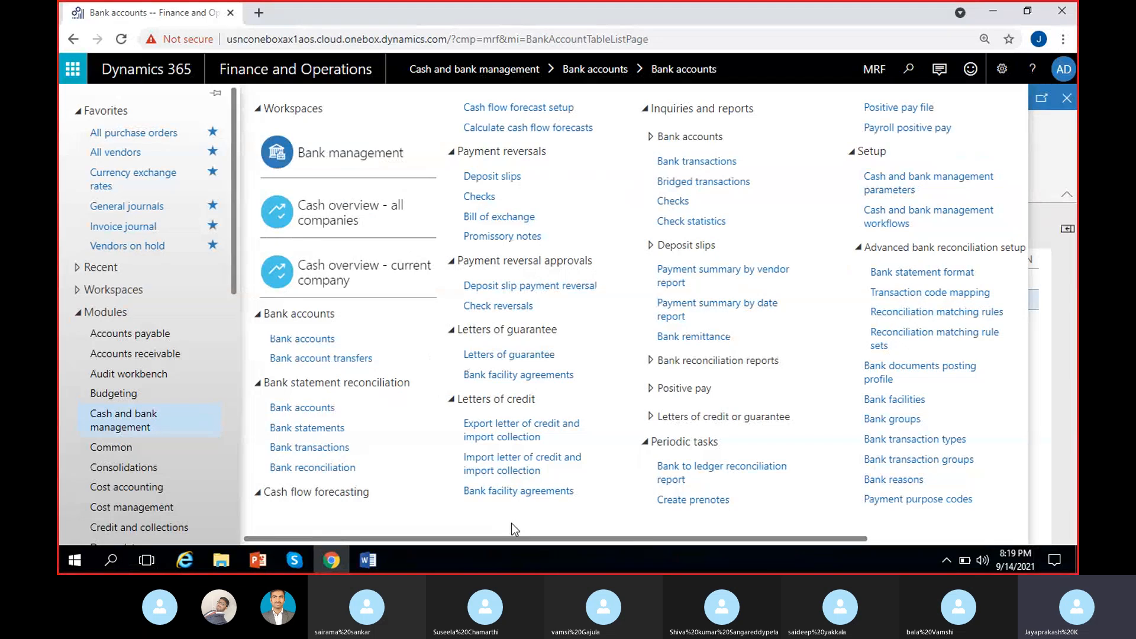
{"action": "left_click", "coordinate": [666, 137]}
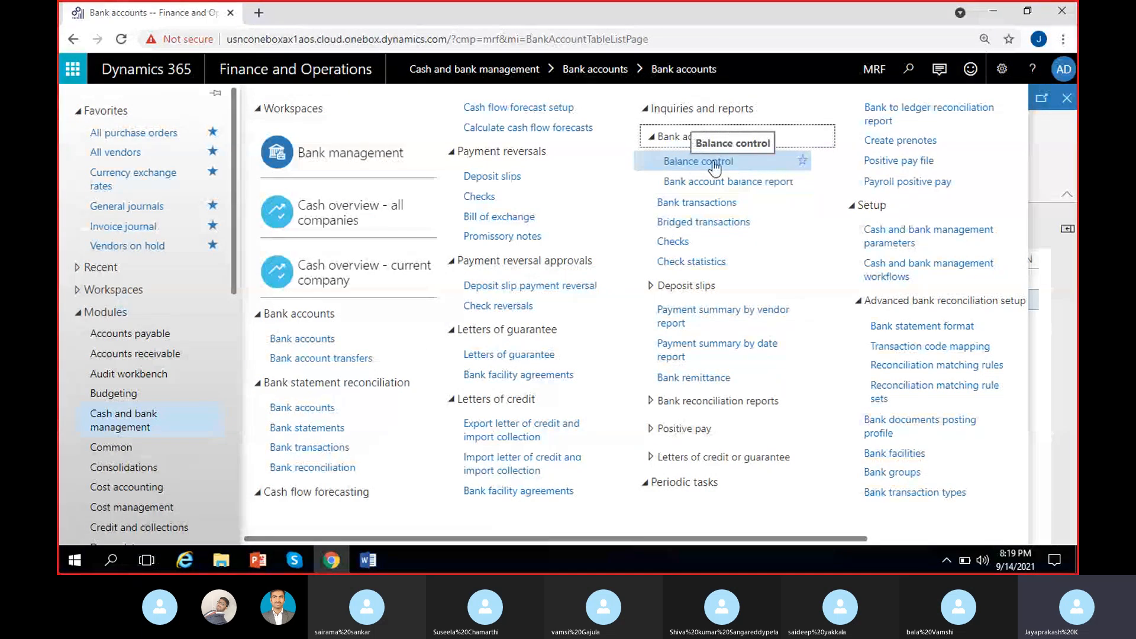
{"action": "left_click", "coordinate": [687, 165]}
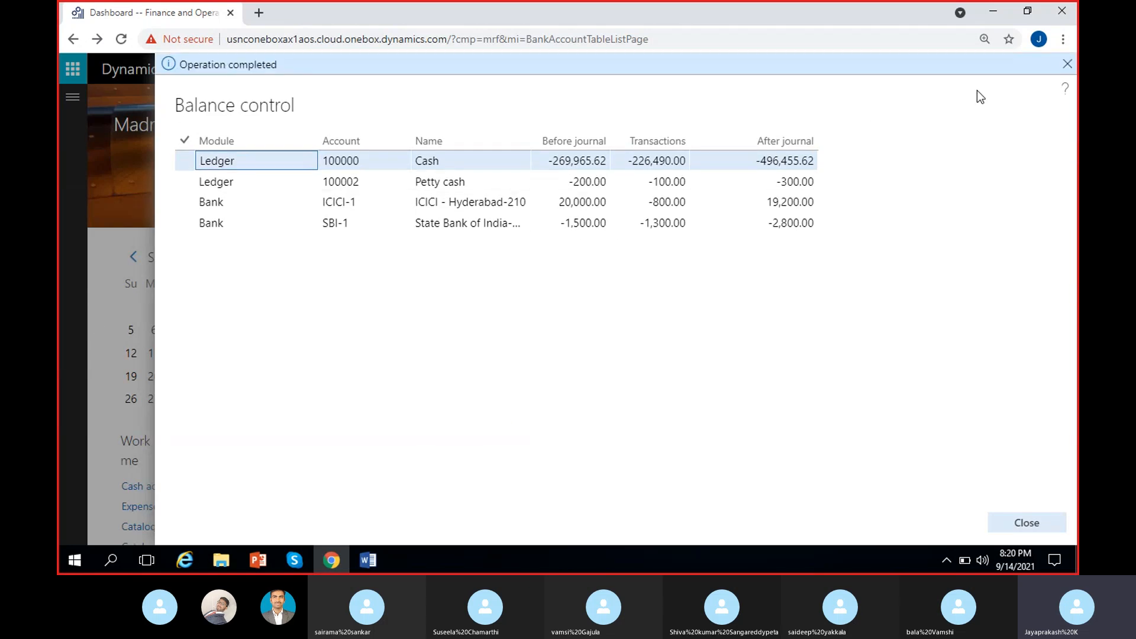
{"action": "left_click", "coordinate": [1065, 66]}
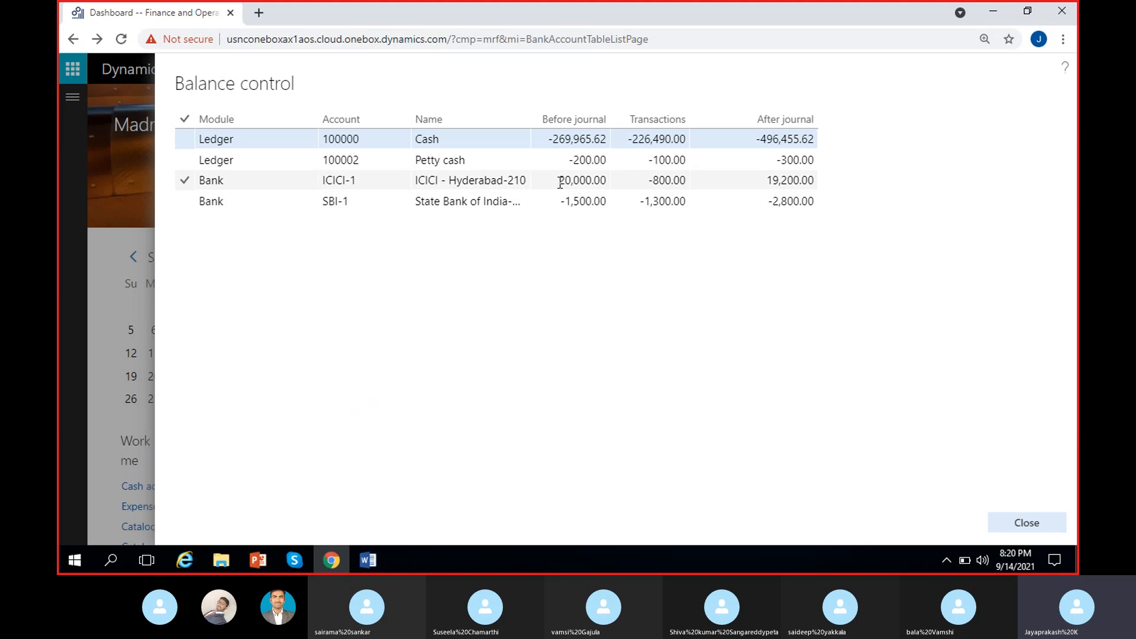
Examine the before-journal, transaction and after-journal amounts of ICICI-1 and SBI-1, and close the balance control inquiry.
{"action": "left_click_drag", "start_coordinate": [558, 180], "coordinate": [602, 209]}
{"action": "left_click", "coordinate": [653, 245]}
{"action": "left_click_drag", "start_coordinate": [647, 178], "coordinate": [678, 185]}
{"action": "left_click", "coordinate": [671, 200]}
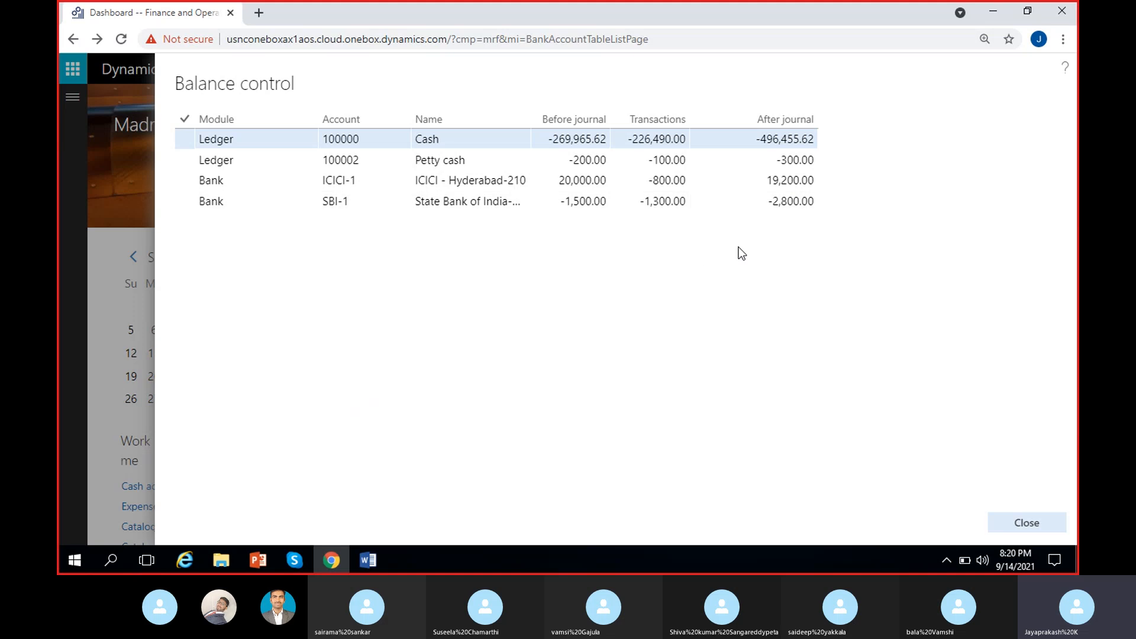
{"action": "left_click", "coordinate": [779, 179]}
{"action": "left_click_drag", "start_coordinate": [767, 180], "coordinate": [821, 197]}
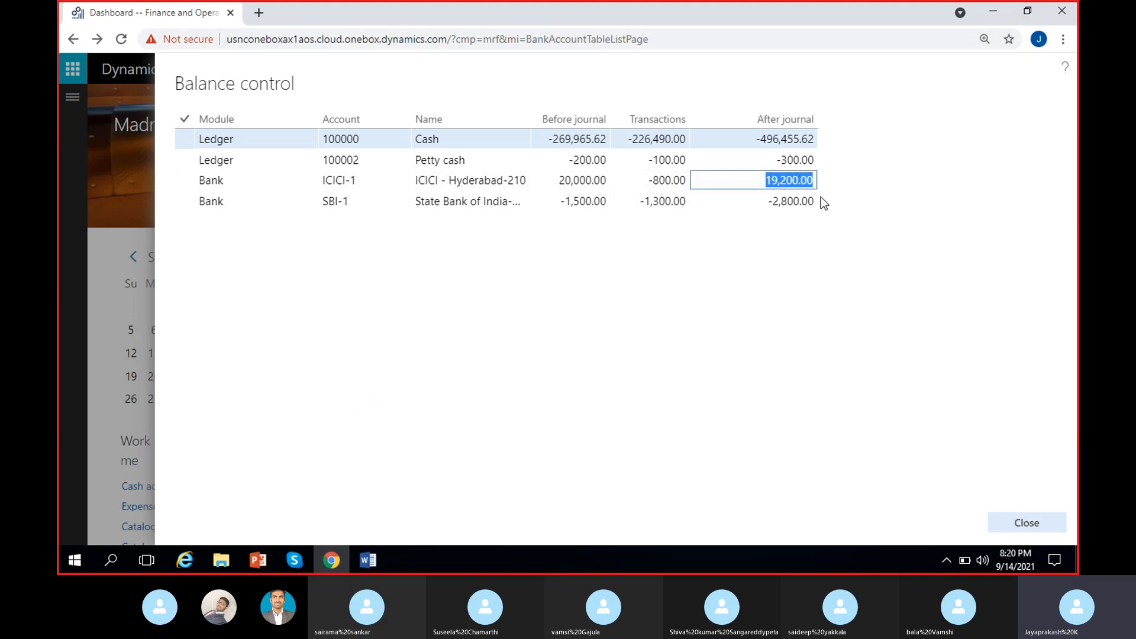
{"action": "left_click", "coordinate": [770, 204]}
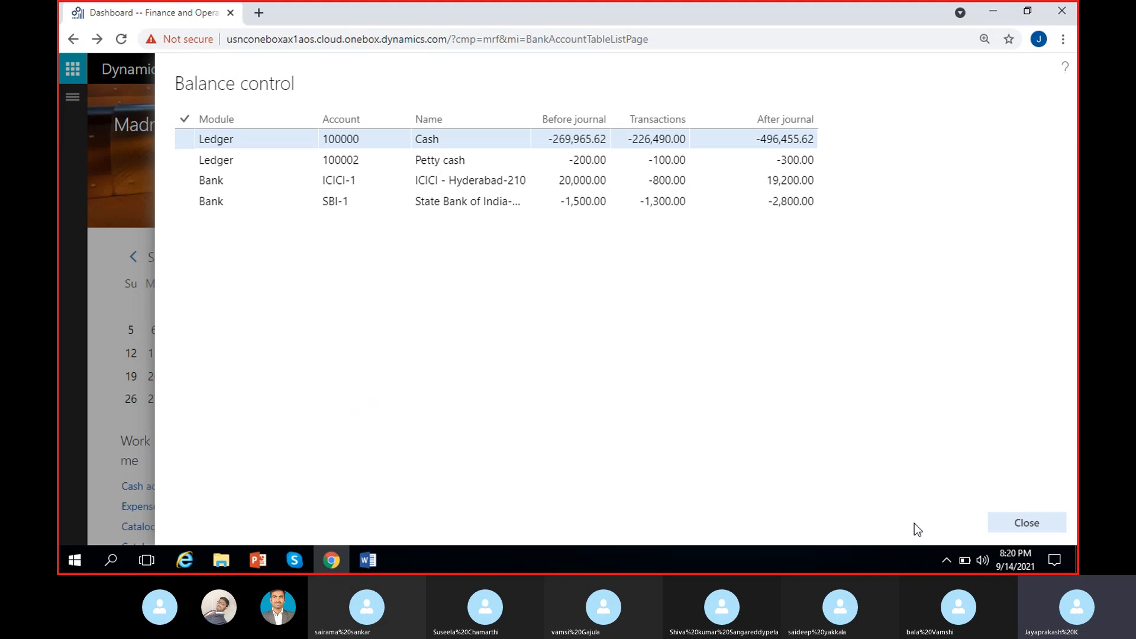
{"action": "left_click", "coordinate": [1026, 523]}
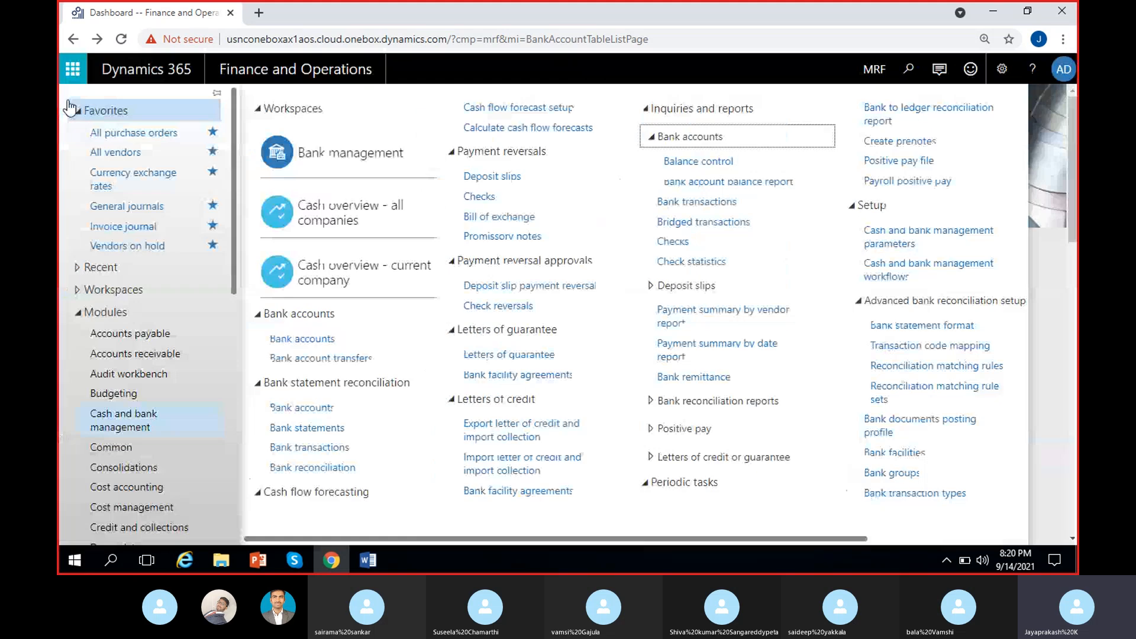
Look at the background run options of the Bank account balance report and generate the report to the screen.
{"action": "left_click", "coordinate": [726, 181]}
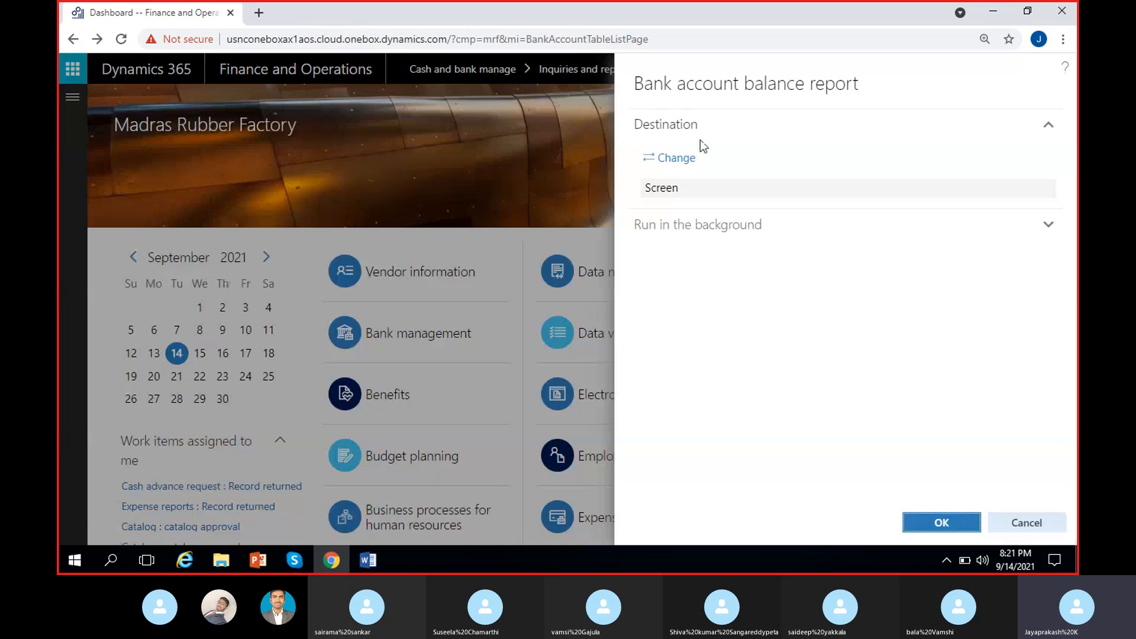
{"action": "left_click", "coordinate": [690, 224]}
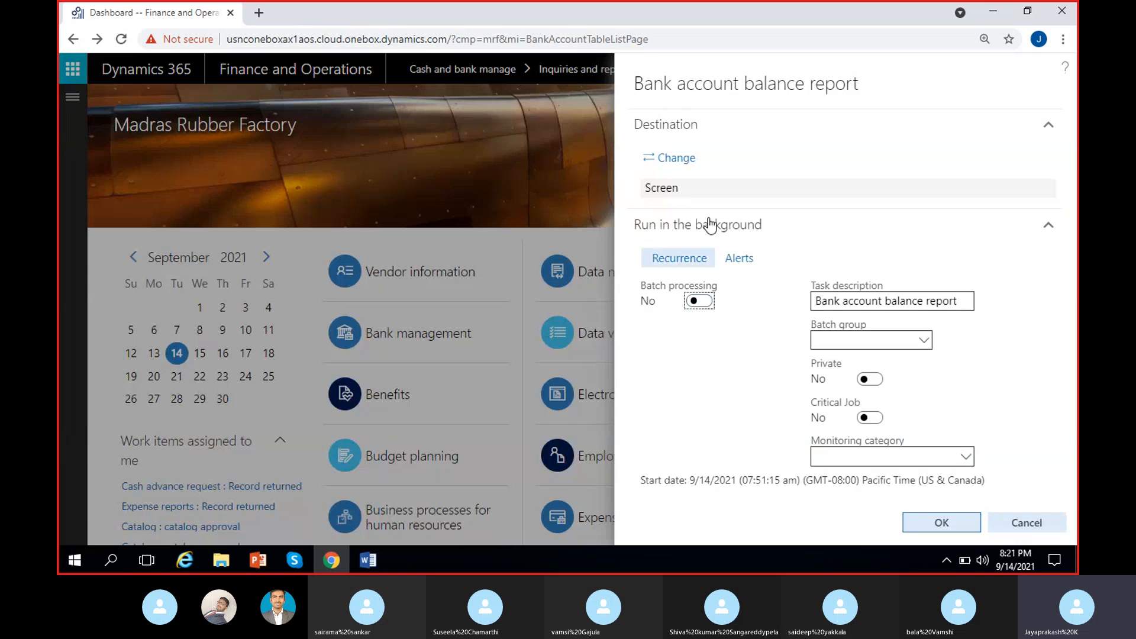
{"action": "left_click", "coordinate": [936, 524]}
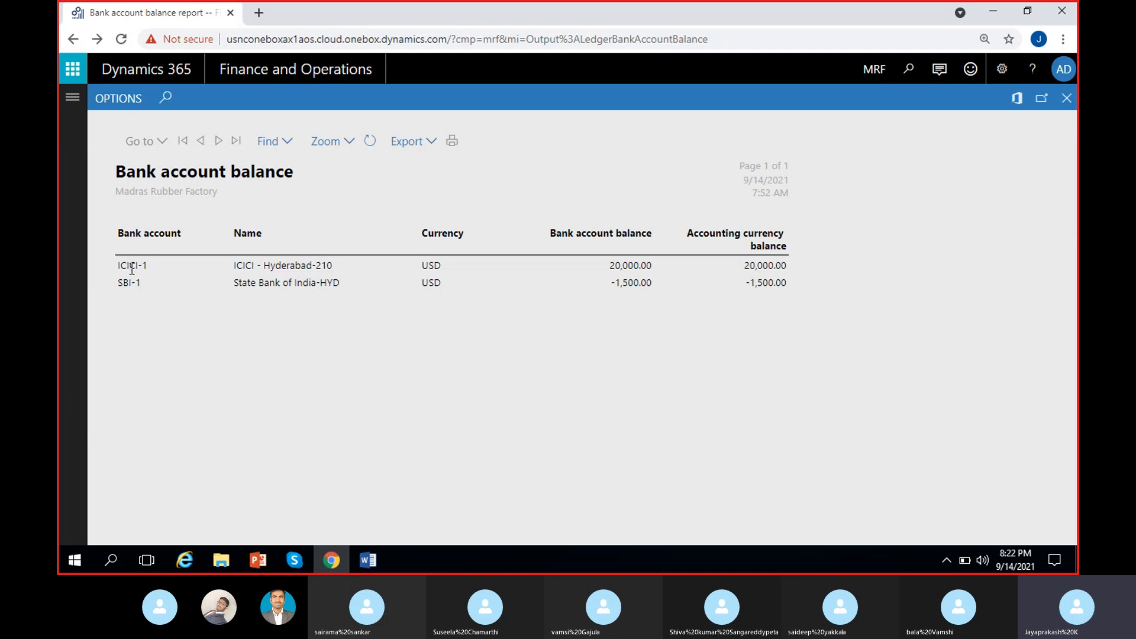
Review the bank account and accounting currency balances of ICICI-1 and SBI-1, and close the report.
{"action": "double_click", "coordinate": [619, 265]}
{"action": "double_click", "coordinate": [631, 283]}
{"action": "left_click", "coordinate": [620, 337]}
{"action": "double_click", "coordinate": [435, 285]}
{"action": "double_click", "coordinate": [763, 284]}
{"action": "left_click", "coordinate": [1066, 99]}
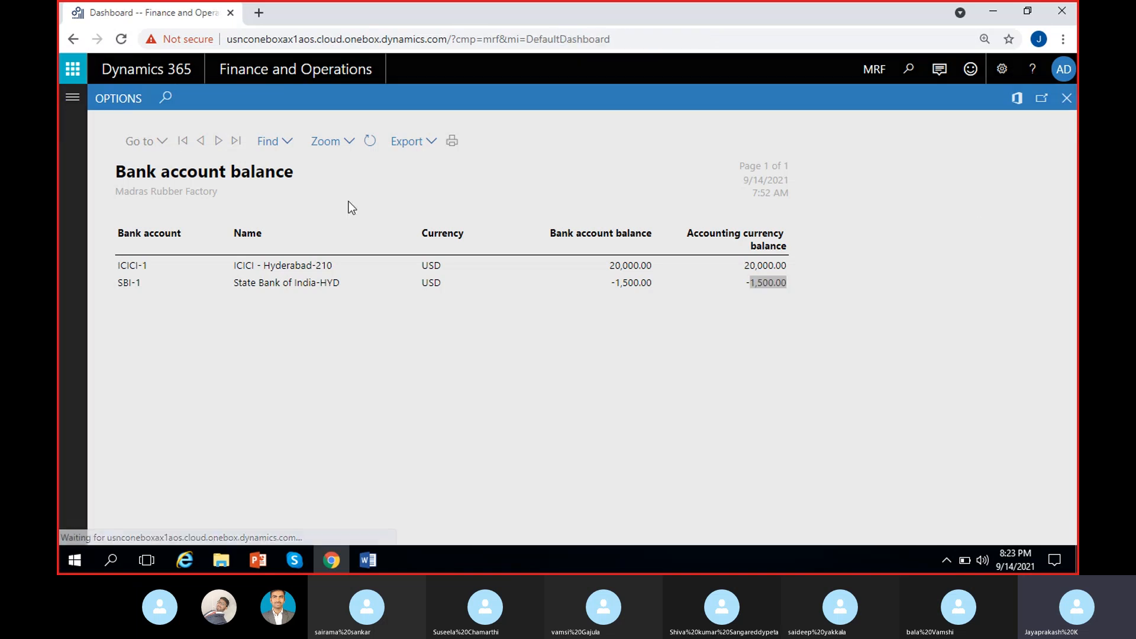
Run the Bank transactions inquiry with the bank account criteria ICICI-1 and no date criteria.
{"action": "left_click", "coordinate": [66, 111]}
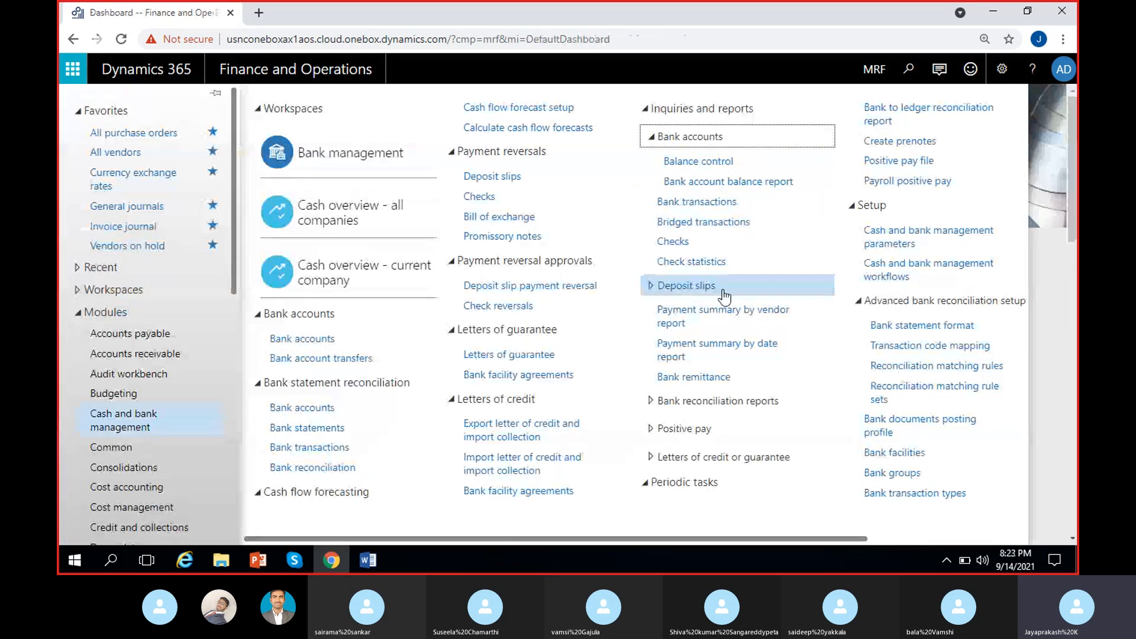
{"action": "left_click", "coordinate": [698, 204]}
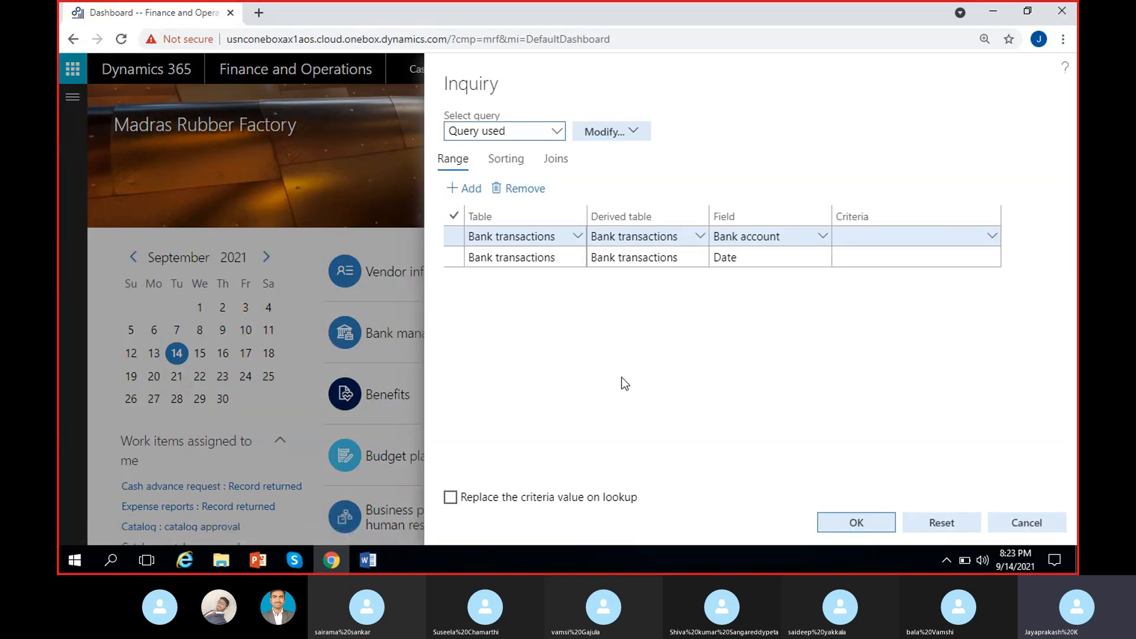
{"action": "left_click", "coordinate": [996, 239]}
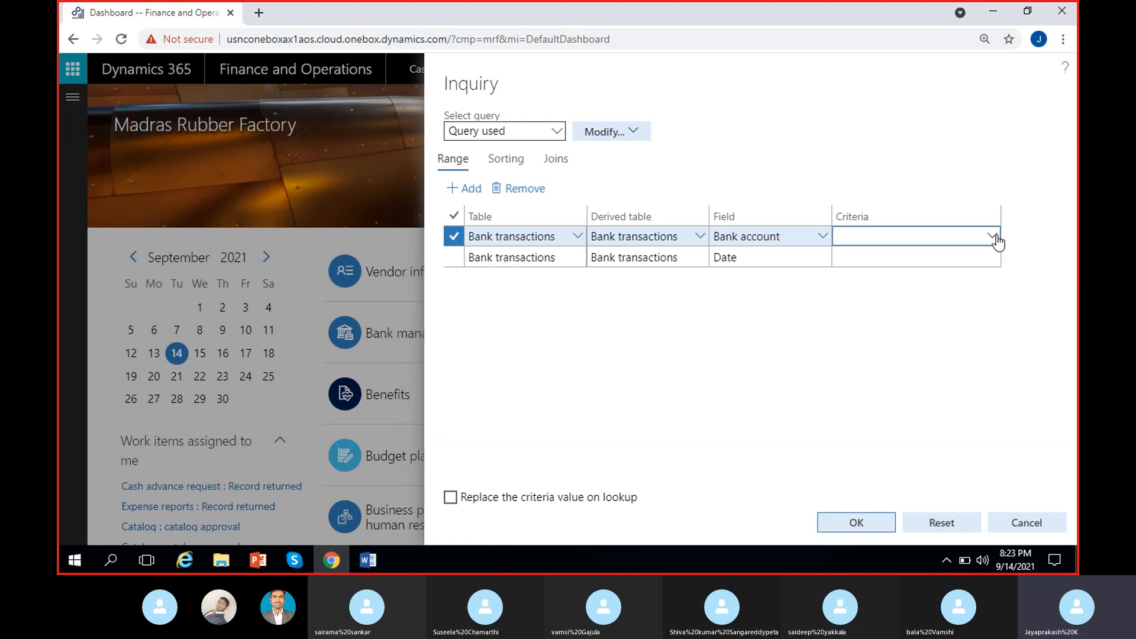
{"action": "left_click", "coordinate": [993, 237]}
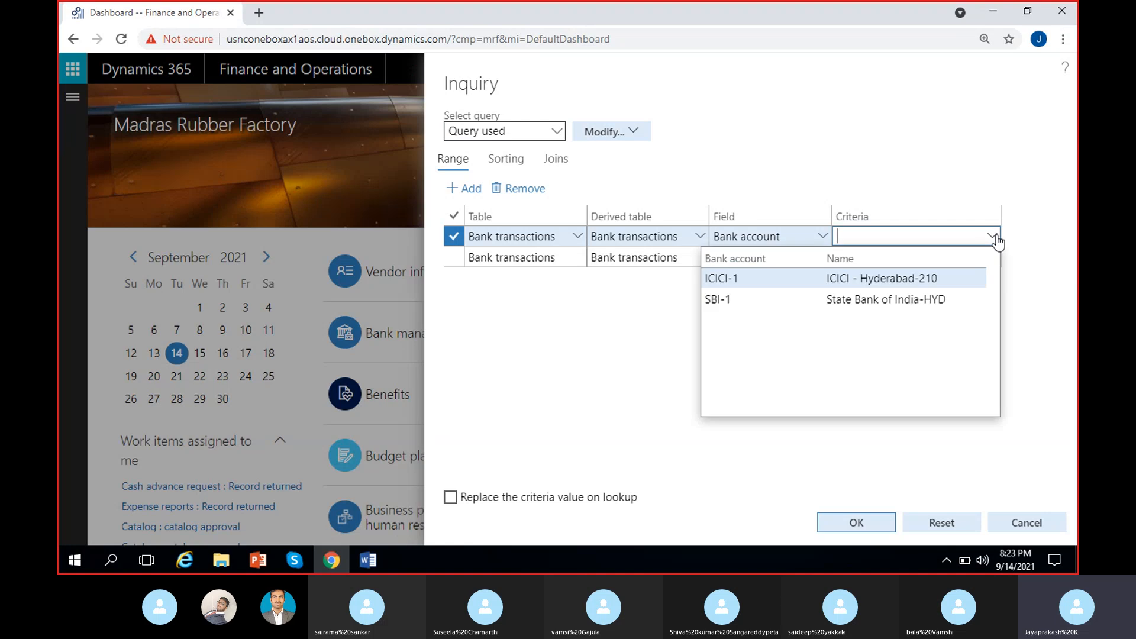
{"action": "left_click", "coordinate": [772, 280]}
{"action": "left_click", "coordinate": [883, 251]}
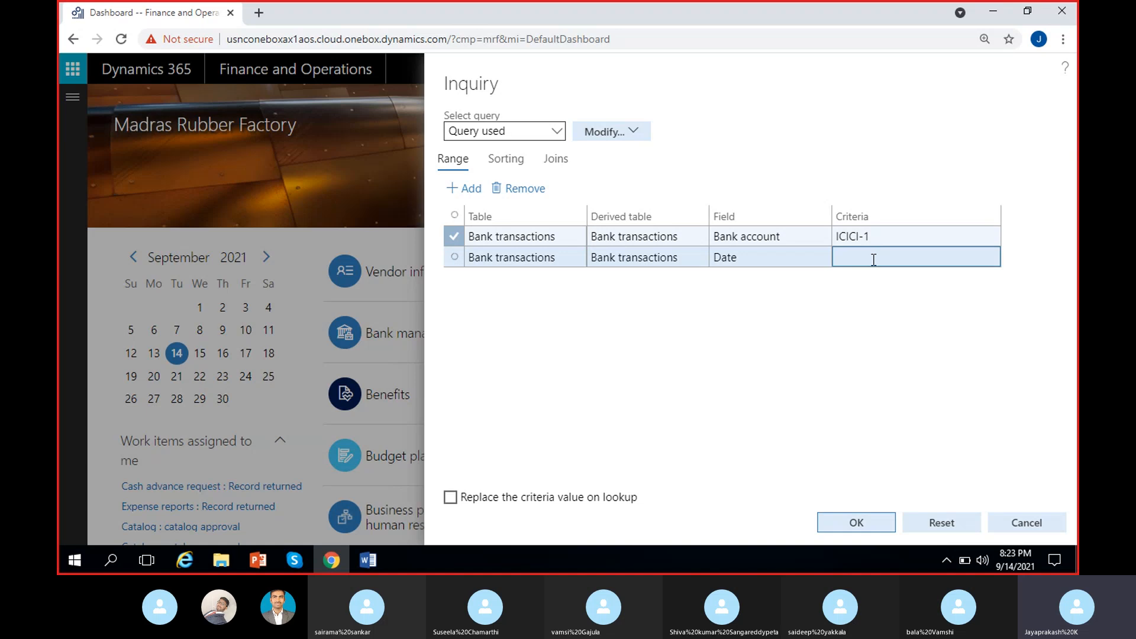
{"action": "left_click", "coordinate": [874, 260]}
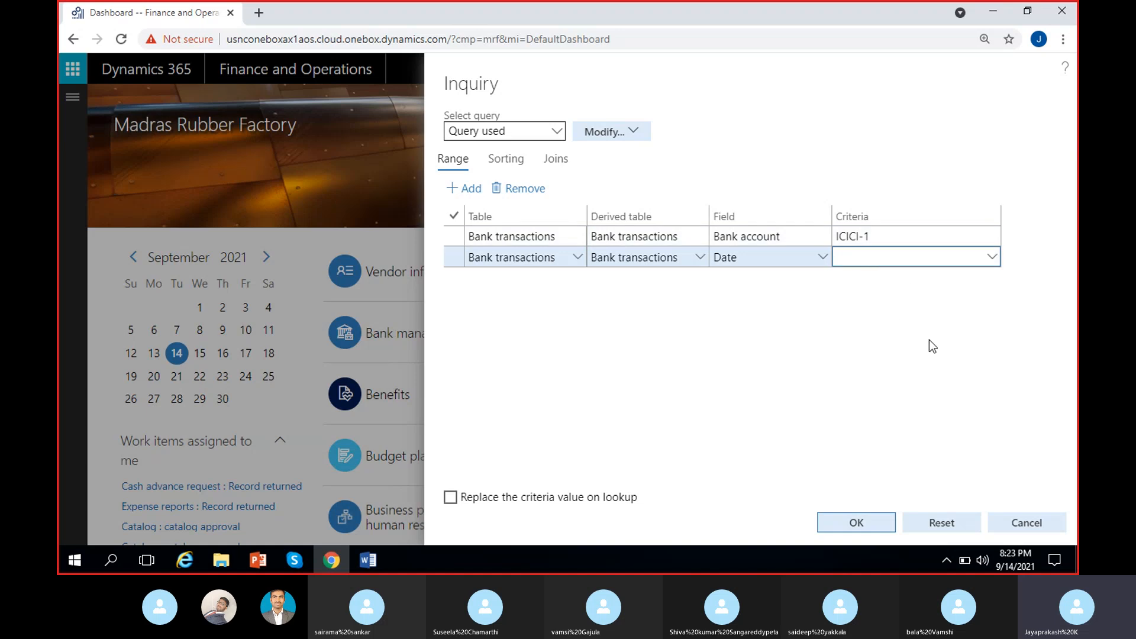
{"action": "left_click", "coordinate": [862, 523]}
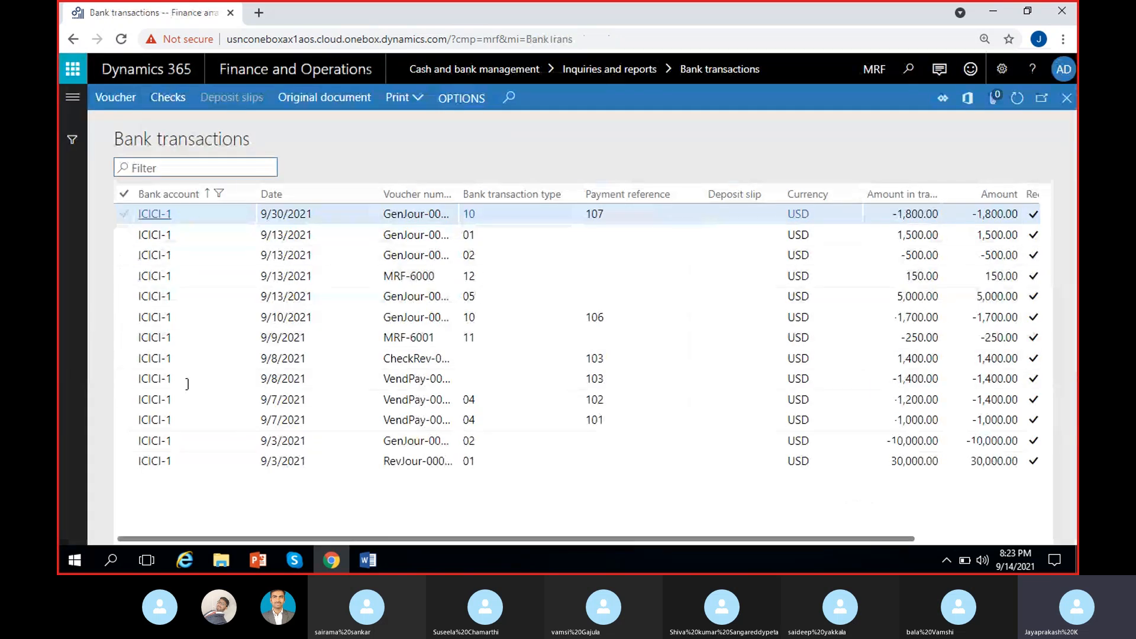
Look over the ICICI-1 transactions listed by the inquiry and close the list.
{"action": "double_click", "coordinate": [163, 142]}
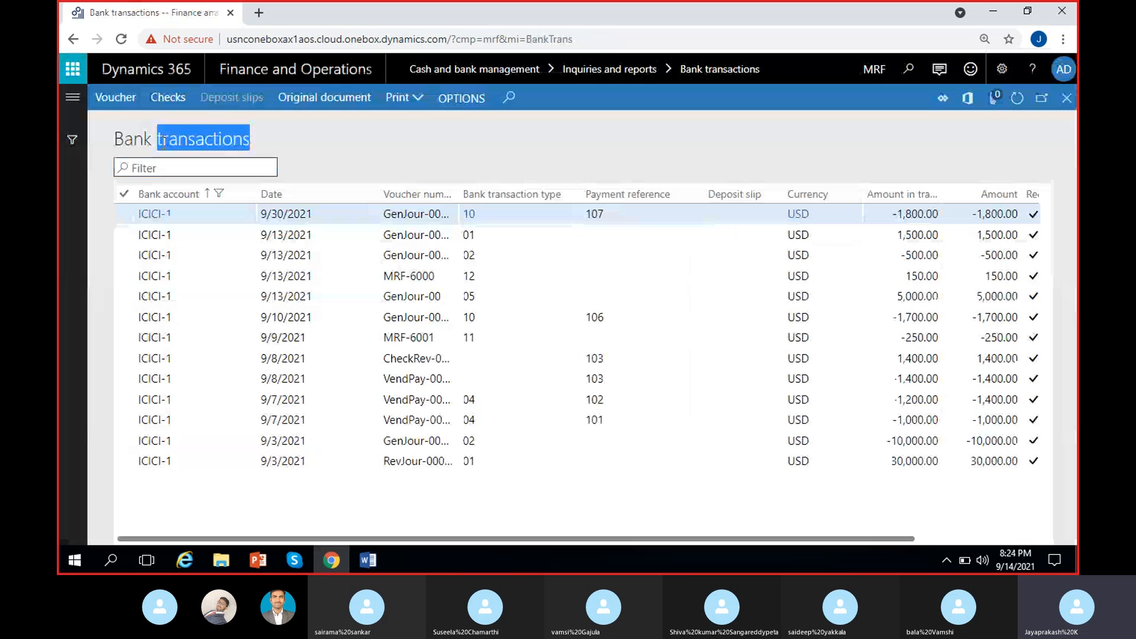
{"action": "left_click", "coordinate": [307, 163]}
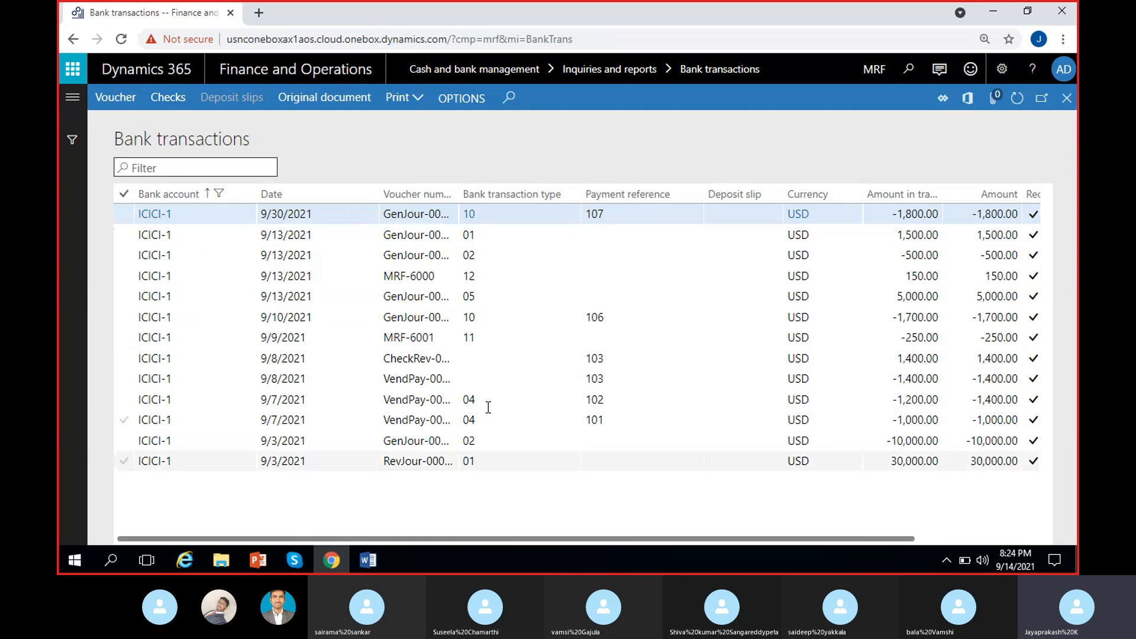
{"action": "left_click", "coordinate": [1067, 99]}
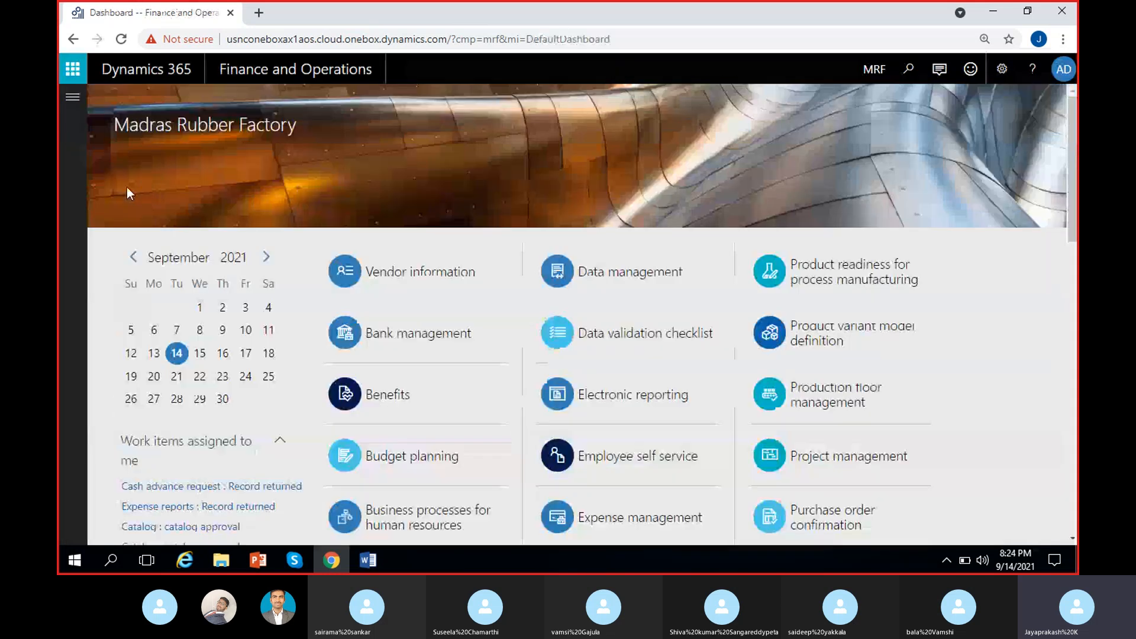
Open the Checks inquiry, review the status of each check, including the voided and created ones, and close it.
{"action": "left_click", "coordinate": [72, 96]}
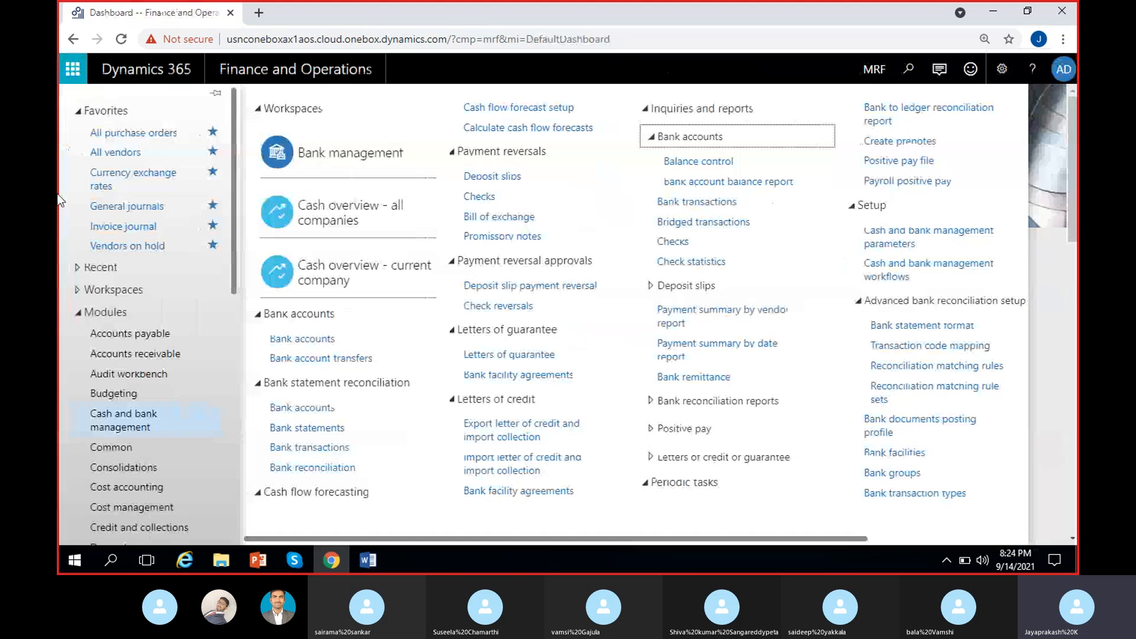
{"action": "left_click", "coordinate": [675, 242]}
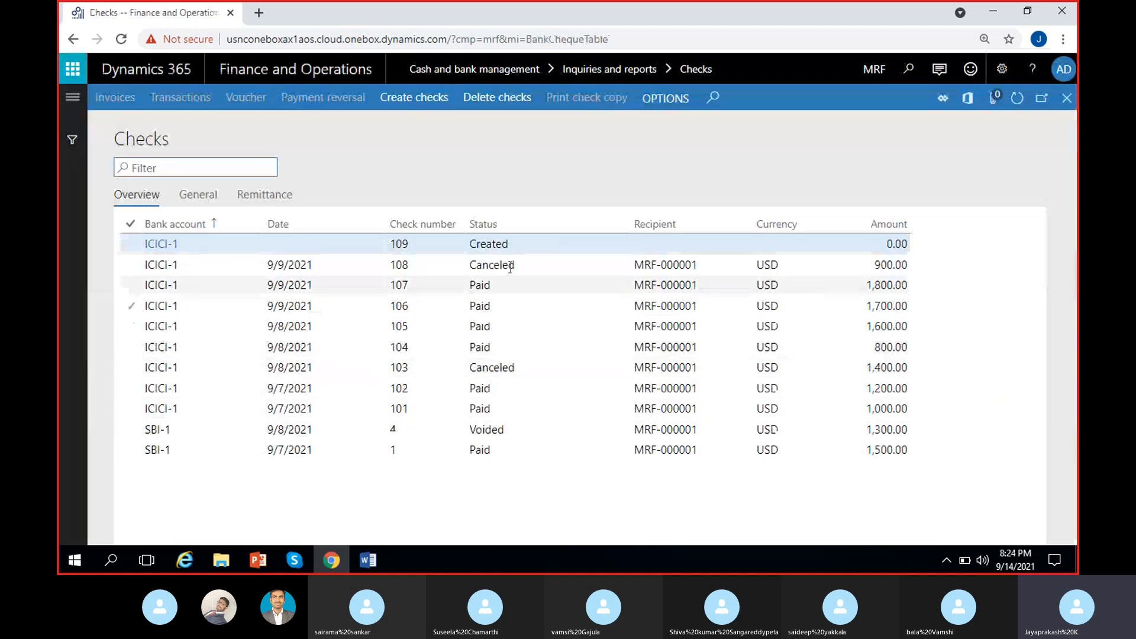
{"action": "left_click", "coordinate": [498, 430]}
{"action": "left_click", "coordinate": [506, 242]}
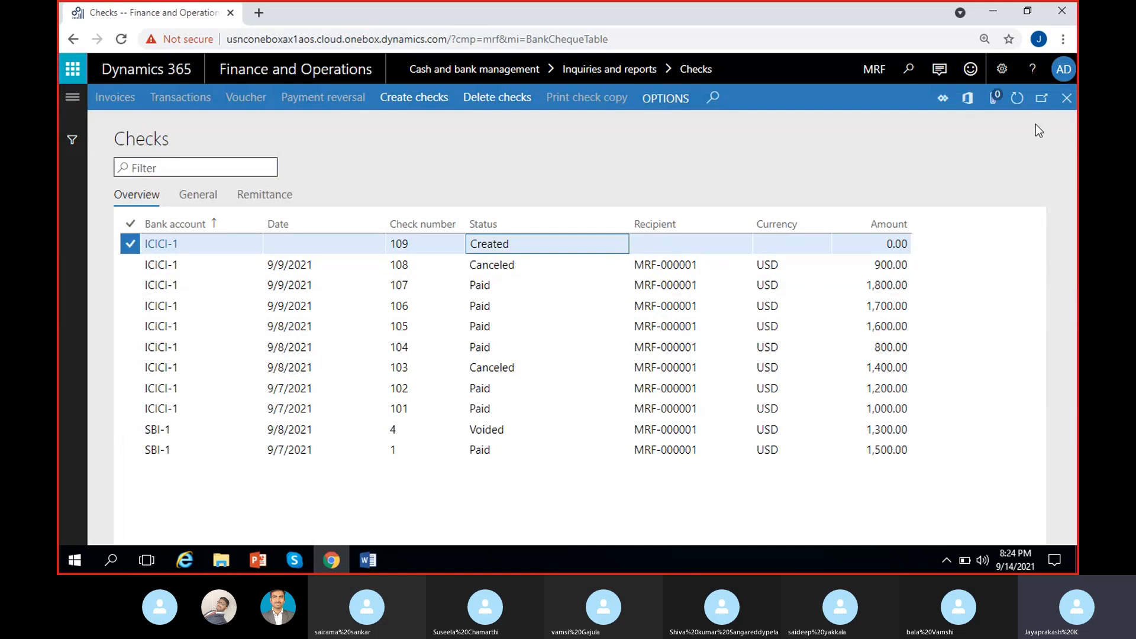
{"action": "left_click", "coordinate": [1067, 98]}
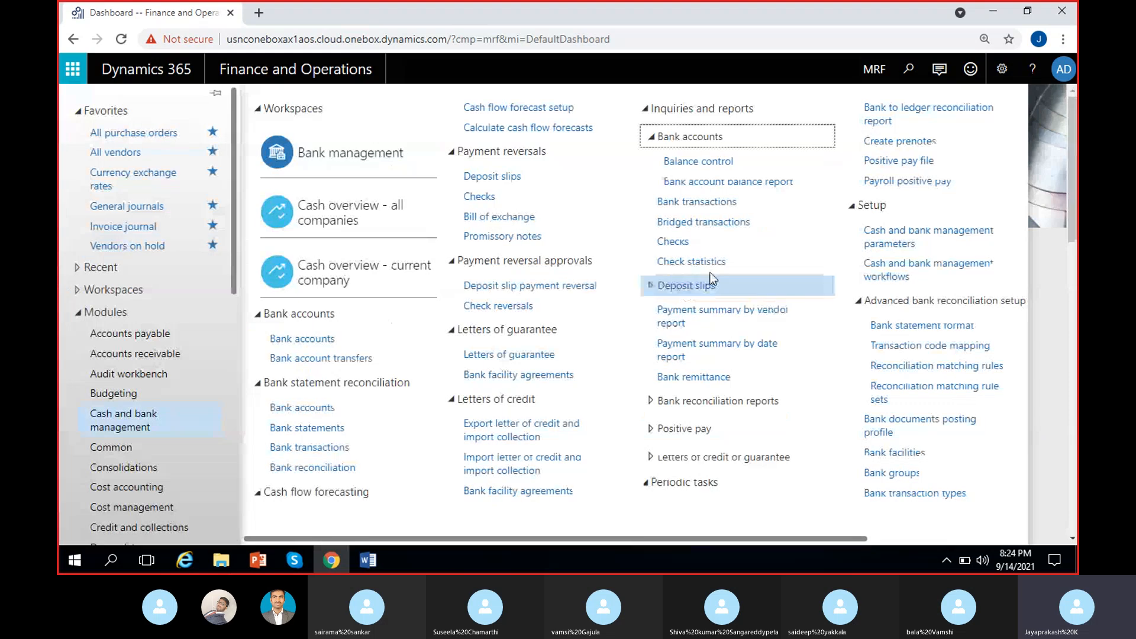
Generate the Check statistics report for 1/1/2021 to 9/14/2021 and examine the statuses of the ICICI-1 checks.
{"action": "left_click", "coordinate": [706, 264]}
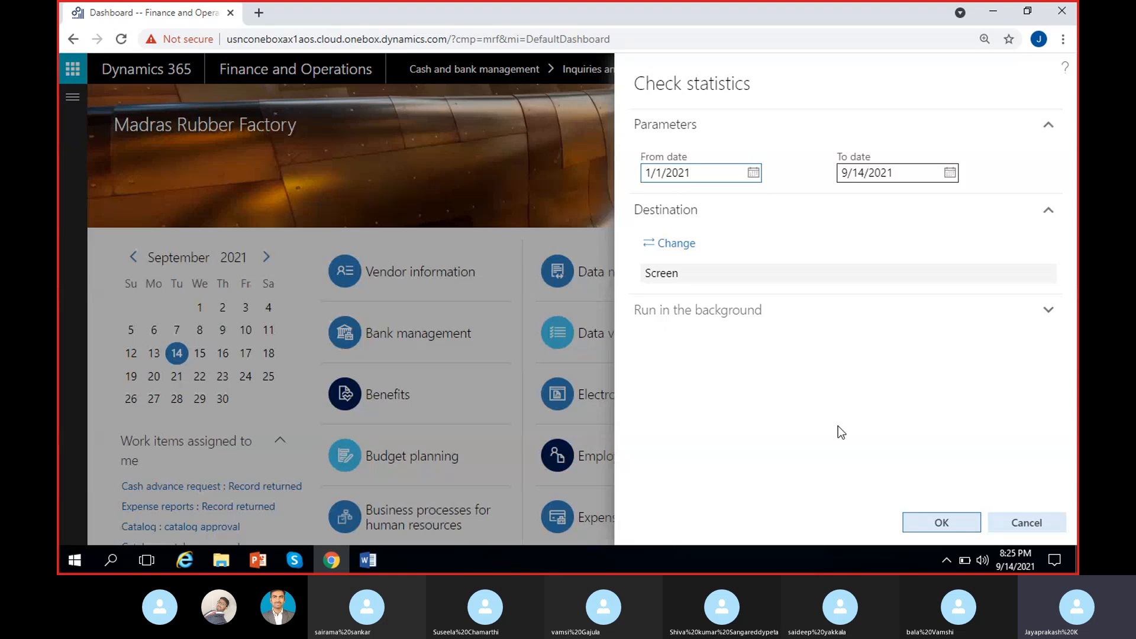
{"action": "left_click", "coordinate": [941, 524]}
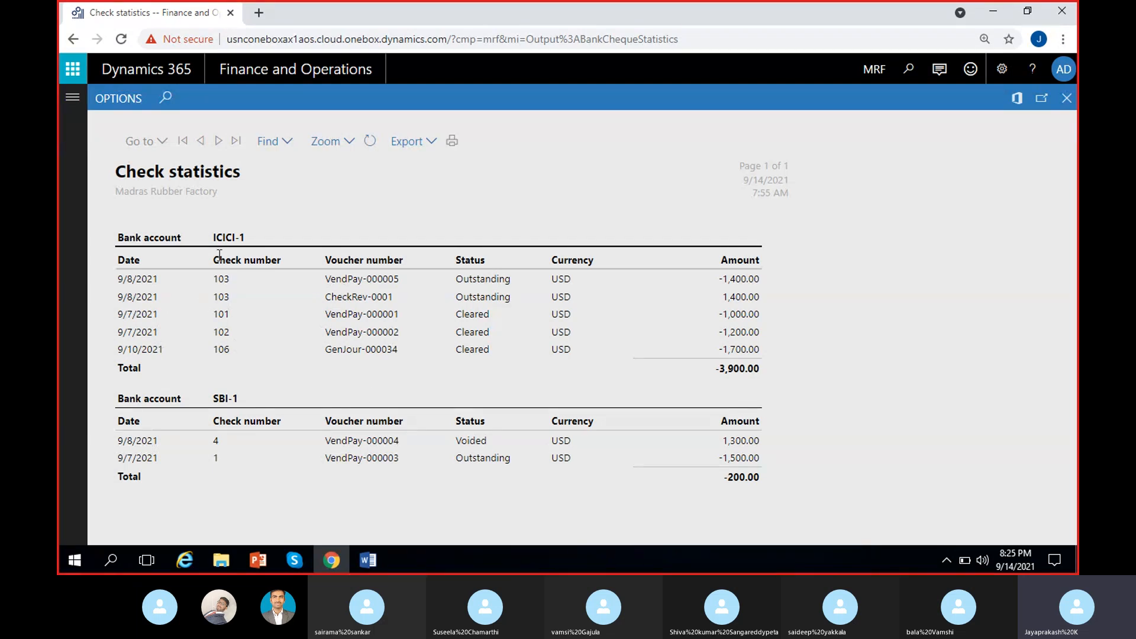
{"action": "left_click", "coordinate": [233, 300]}
{"action": "left_click_drag", "start_coordinate": [456, 314], "coordinate": [490, 344]}
{"action": "left_click", "coordinate": [490, 345]}
{"action": "double_click", "coordinate": [504, 296]}
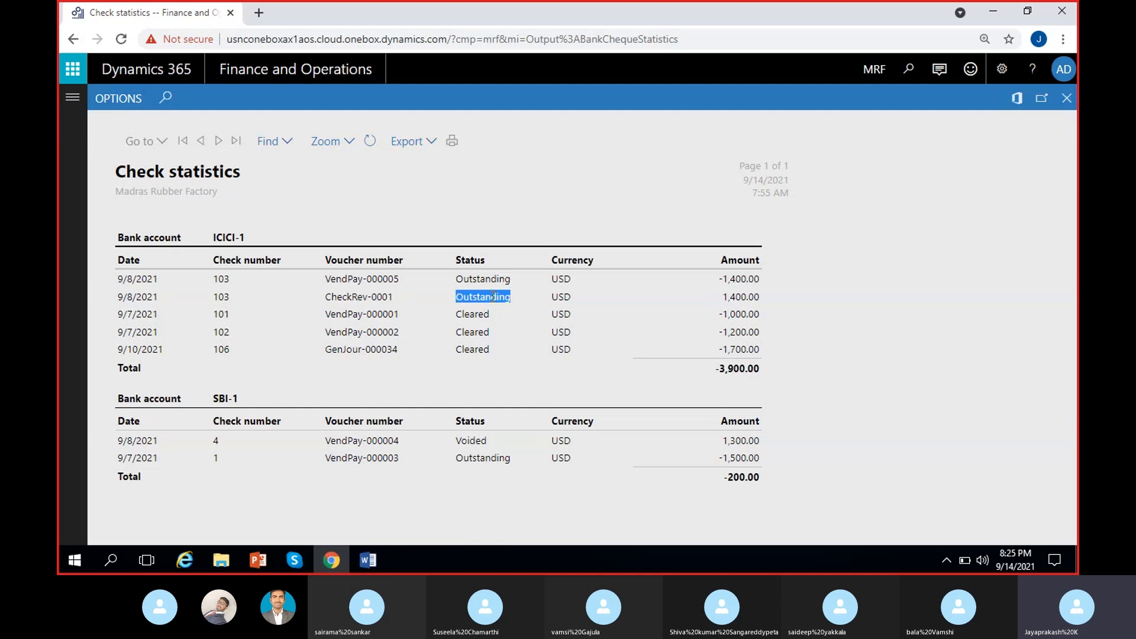
{"action": "double_click", "coordinate": [479, 280]}
{"action": "double_click", "coordinate": [500, 296]}
{"action": "left_click", "coordinate": [725, 291]}
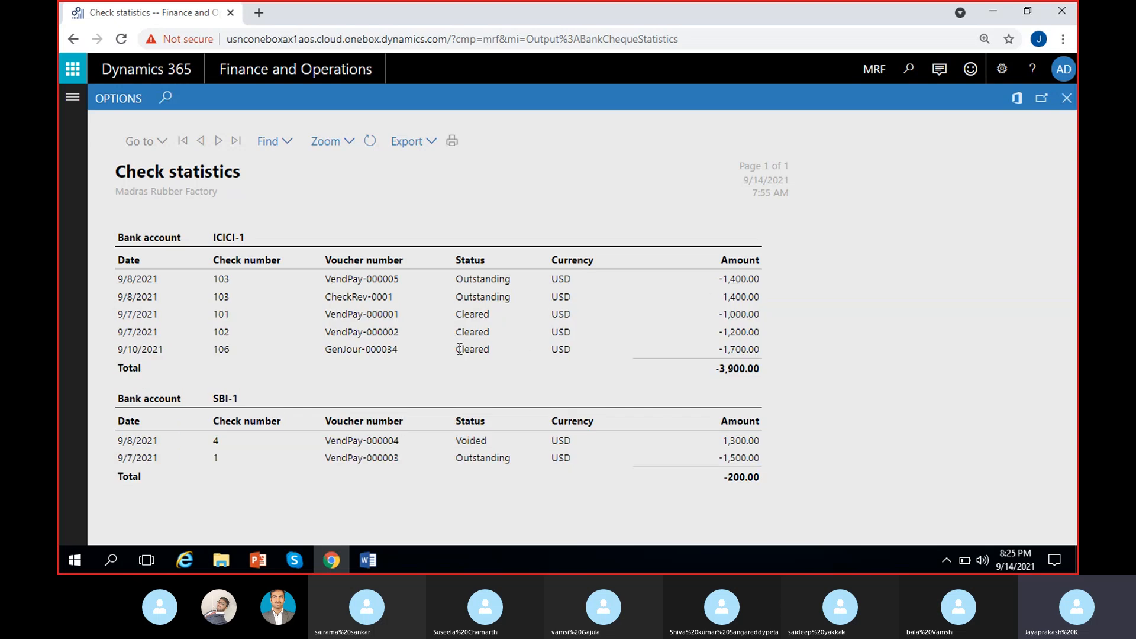
Examine the statuses and amounts of the SBI-1 checks in the check statistics report, and close it.
{"action": "double_click", "coordinate": [473, 439]}
{"action": "left_click", "coordinate": [504, 469]}
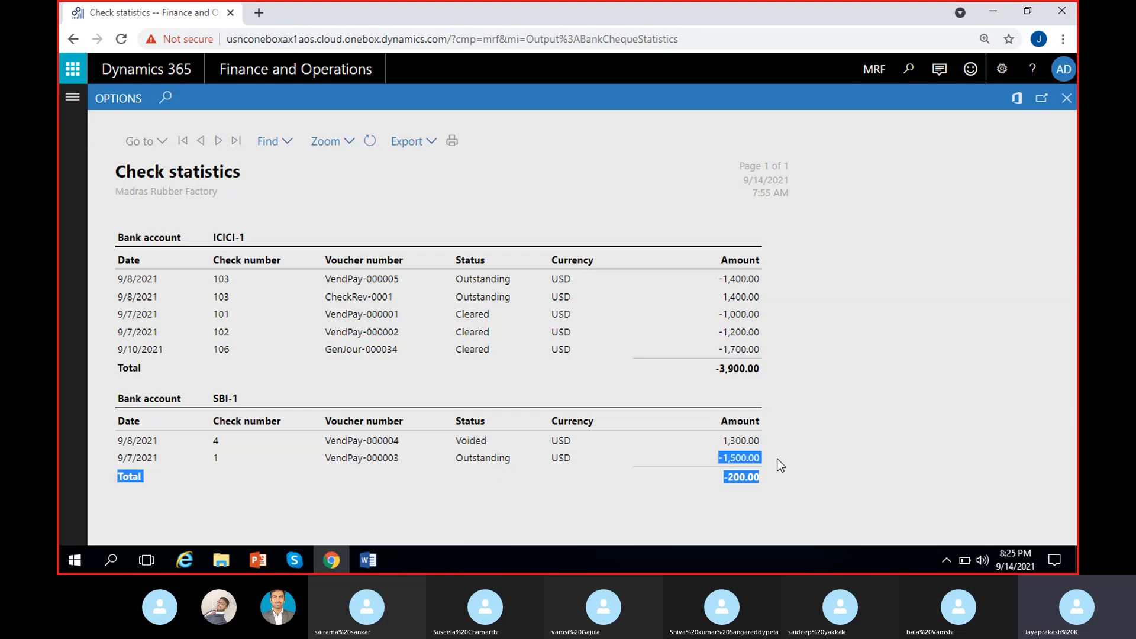
{"action": "left_click_drag", "start_coordinate": [719, 455], "coordinate": [773, 459]}
{"action": "left_click", "coordinate": [473, 469]}
{"action": "double_click", "coordinate": [481, 459]}
{"action": "left_click", "coordinate": [514, 478]}
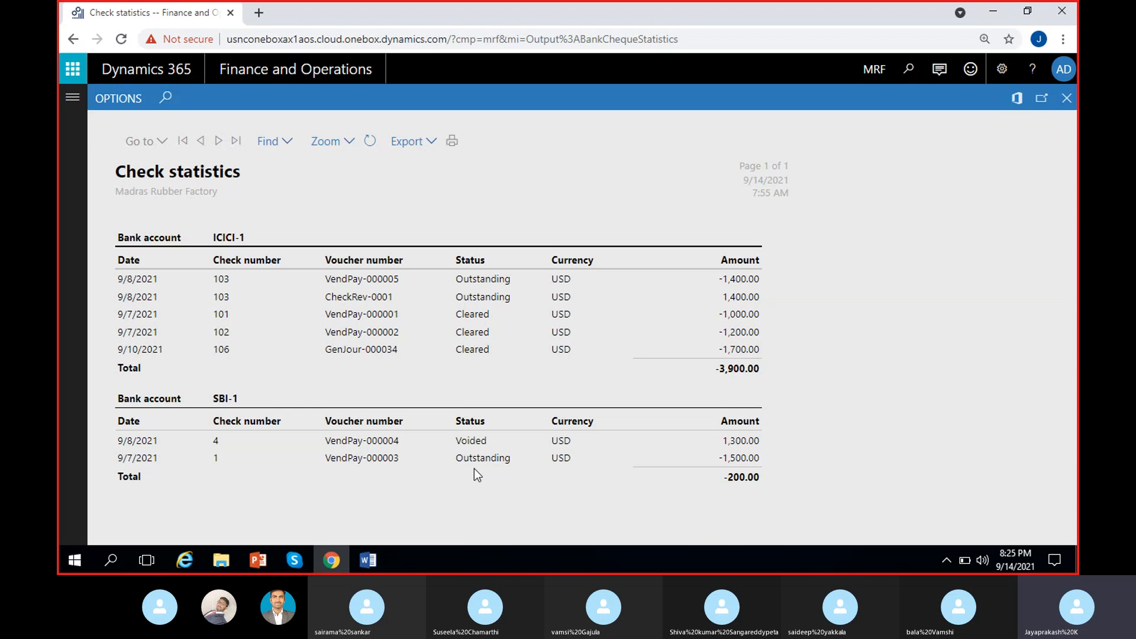
{"action": "double_click", "coordinate": [476, 459]}
{"action": "left_click", "coordinate": [502, 474]}
{"action": "left_click", "coordinate": [1067, 97]}
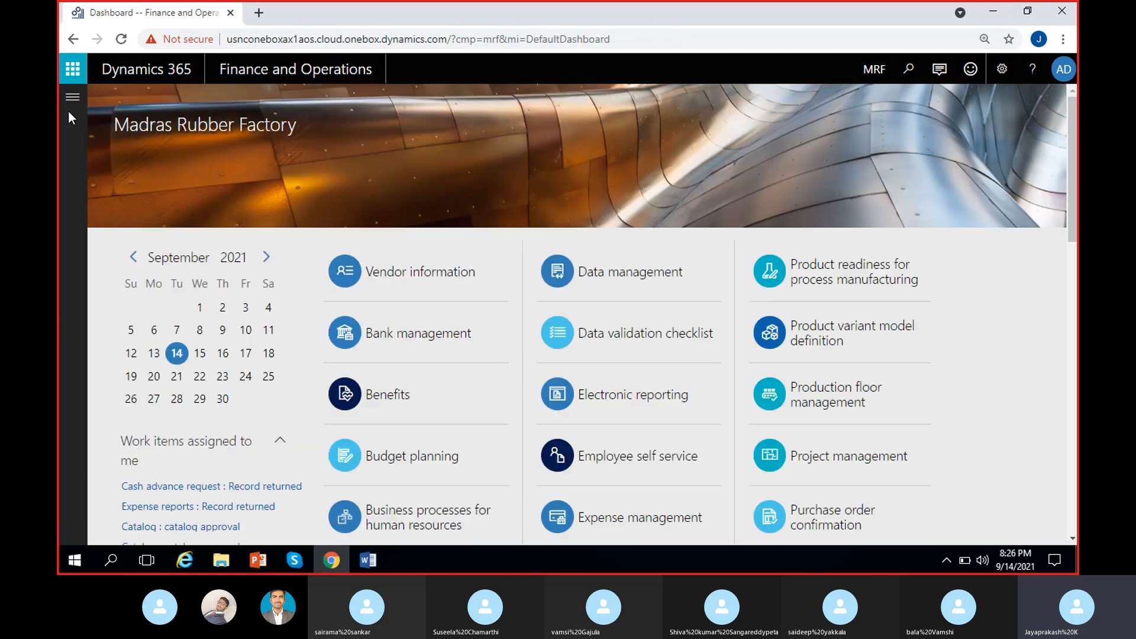
Generate the Payment summary by vendor report on screen from the cash and bank management inquiries, without vendor or date filters.
{"action": "left_click", "coordinate": [72, 97]}
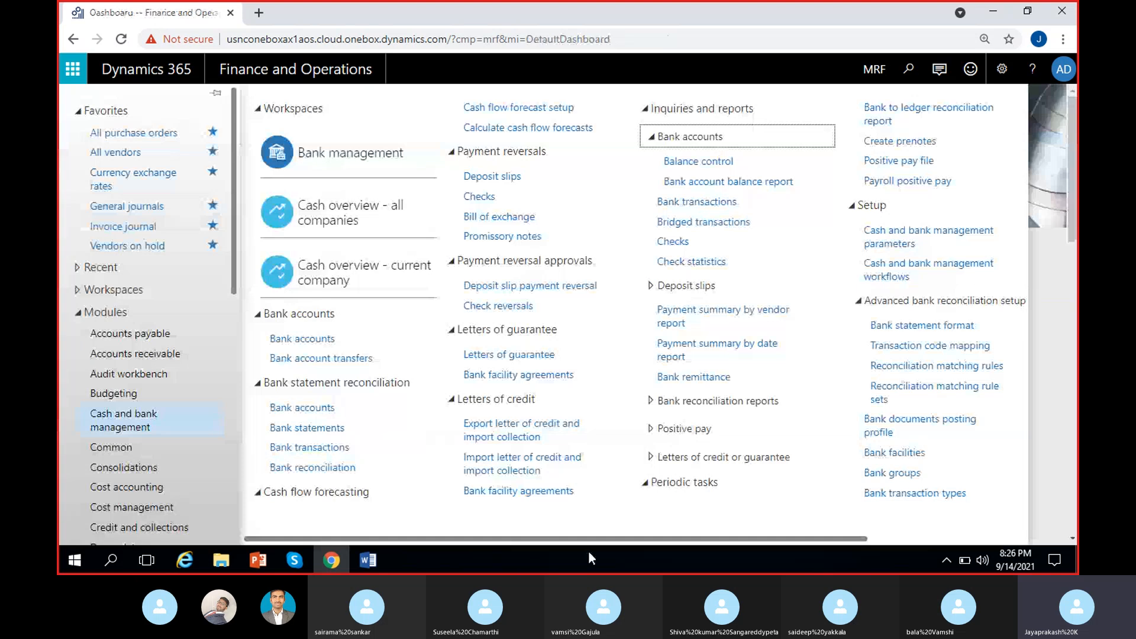
{"action": "left_click", "coordinate": [650, 288]}
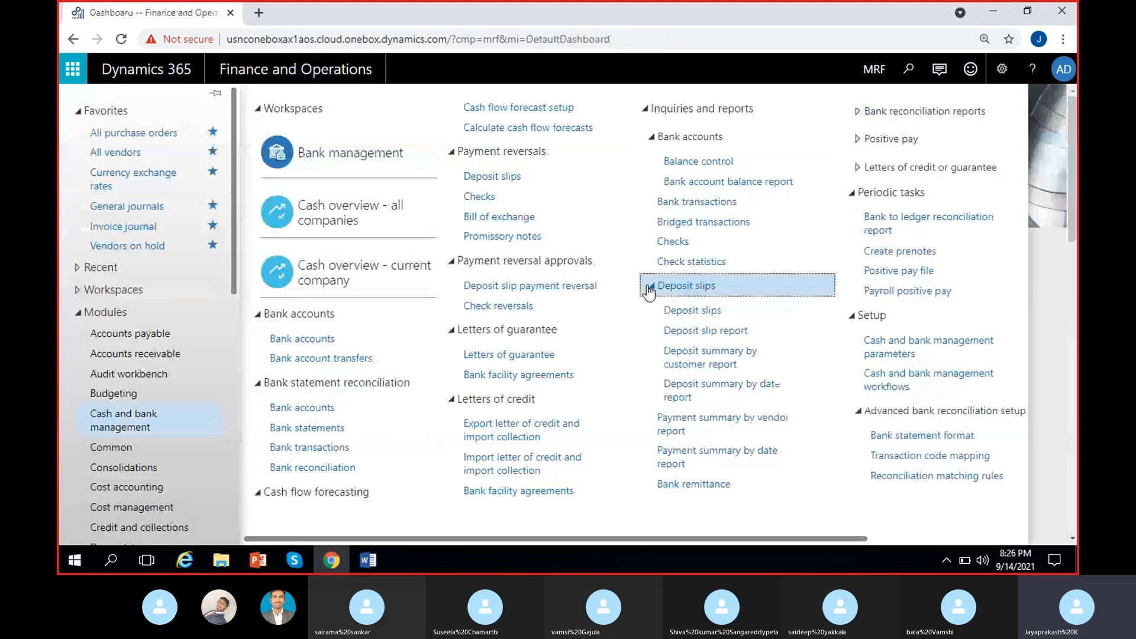
{"action": "left_click", "coordinate": [650, 287]}
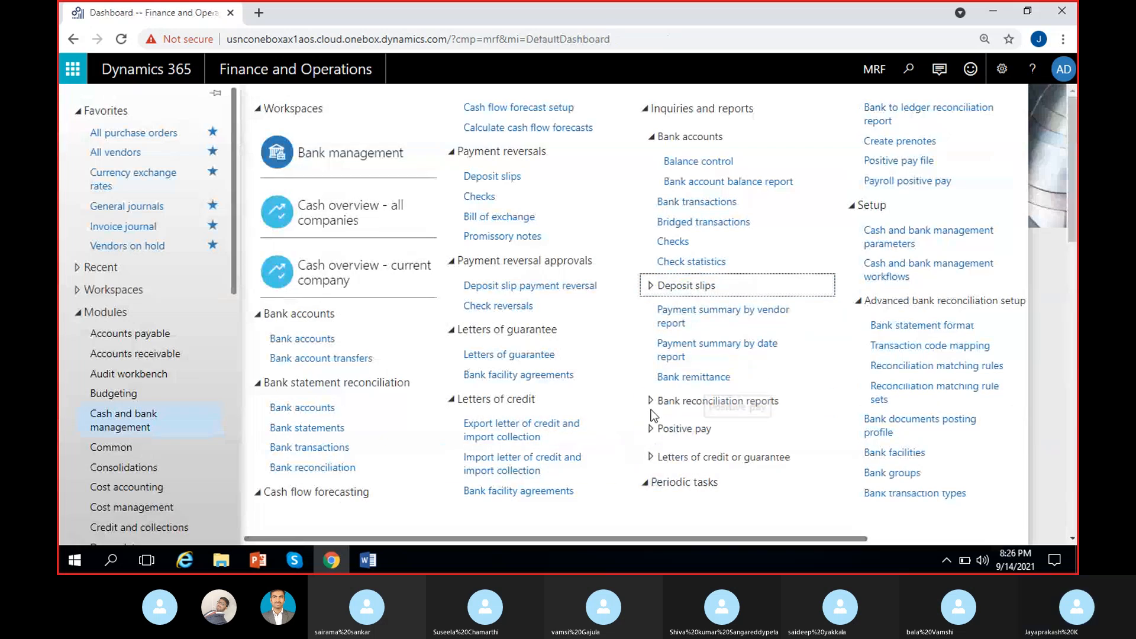
{"action": "left_click", "coordinate": [717, 323]}
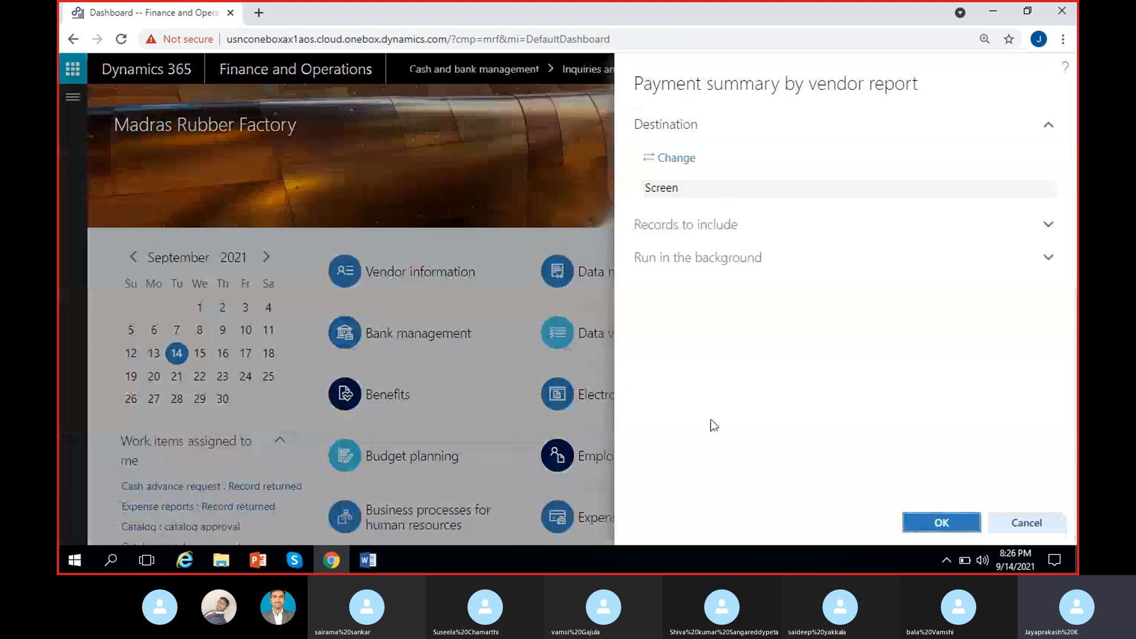
{"action": "left_click", "coordinate": [764, 231]}
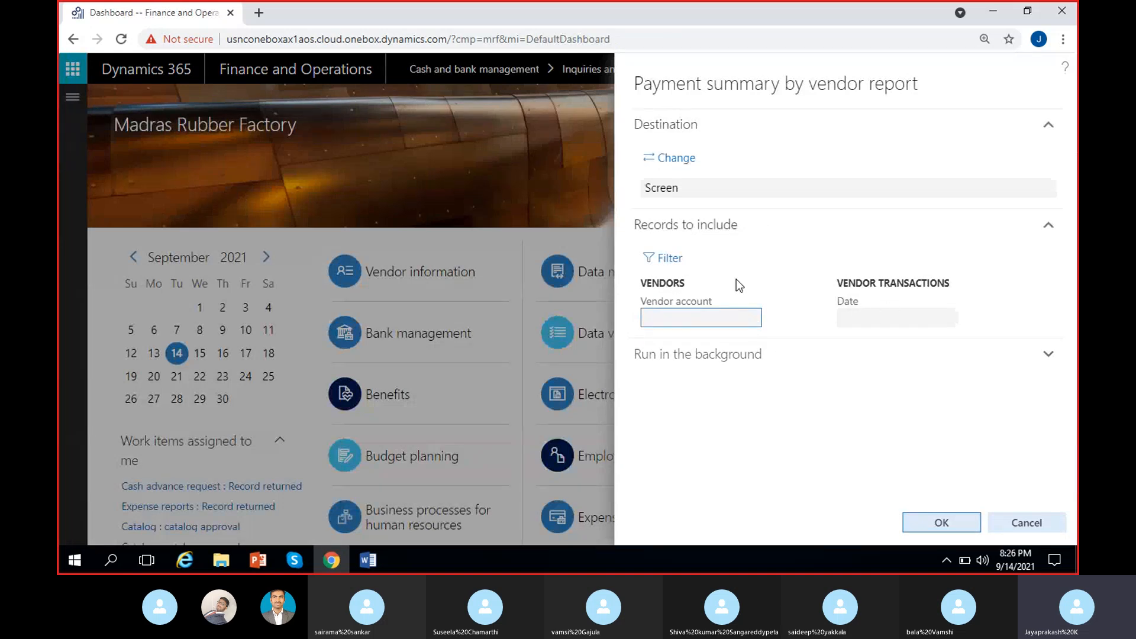
{"action": "left_click", "coordinate": [950, 519]}
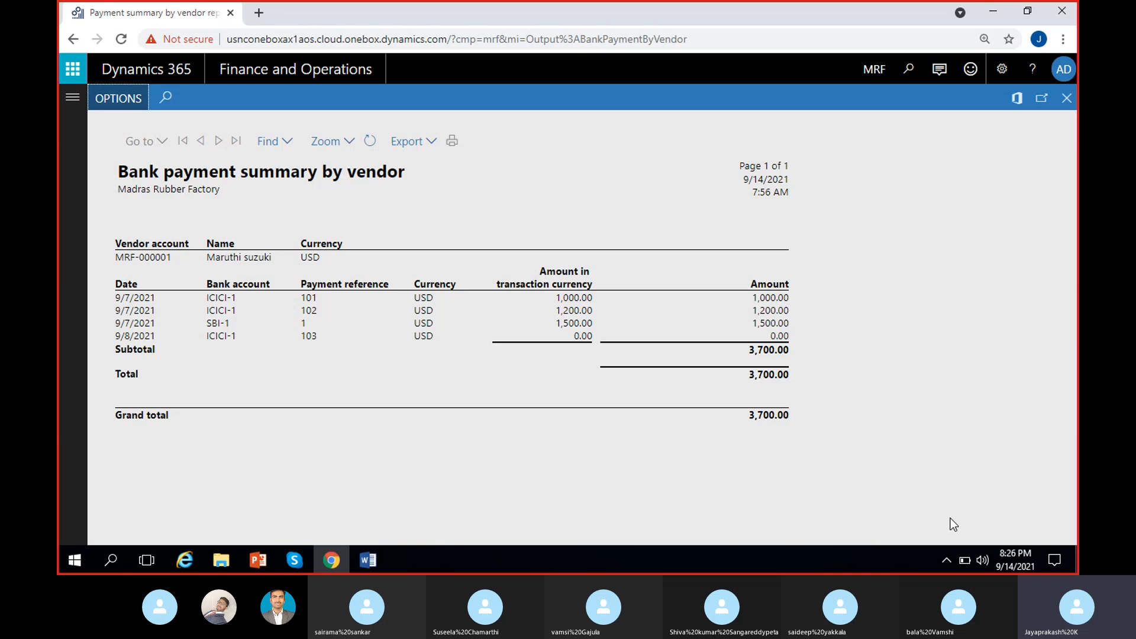
Examine the vendor, bank accounts and payment references in the bank payment summary by vendor, and close the report.
{"action": "double_click", "coordinate": [149, 256]}
{"action": "triple_click", "coordinate": [248, 256]}
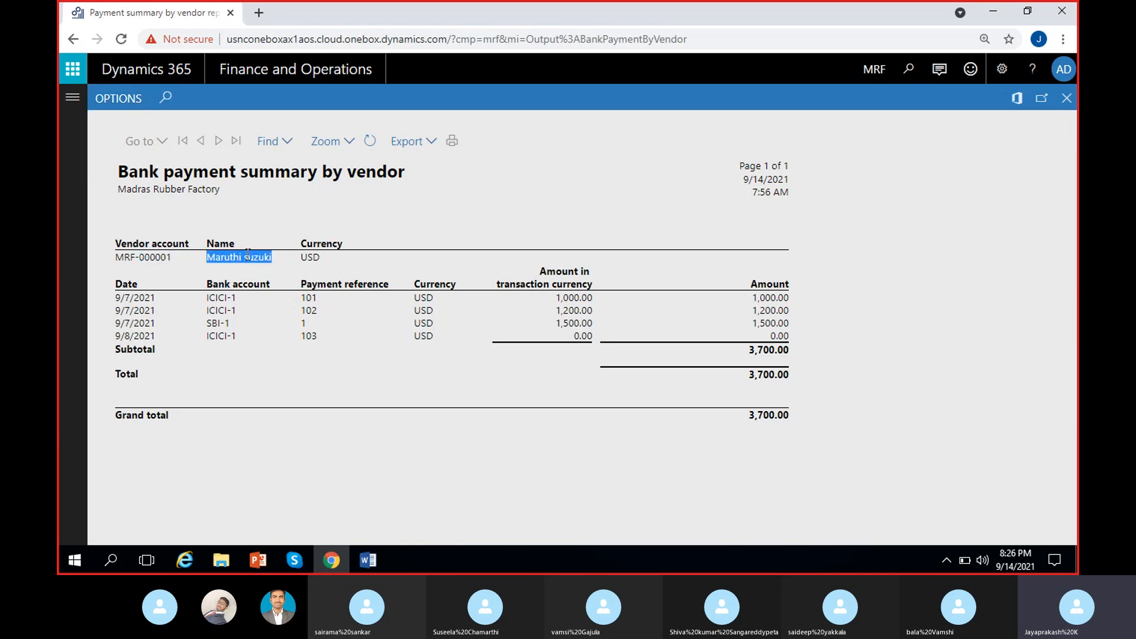
{"action": "left_click", "coordinate": [288, 368]}
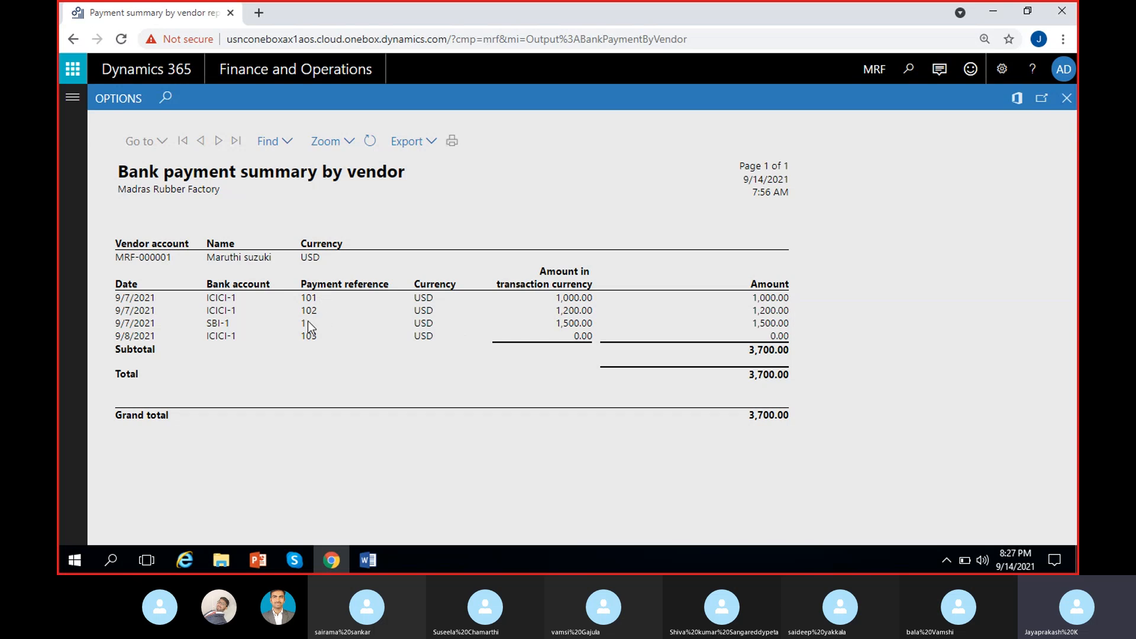
{"action": "double_click", "coordinate": [314, 335]}
{"action": "left_click", "coordinate": [429, 376]}
{"action": "left_click", "coordinate": [1066, 98]}
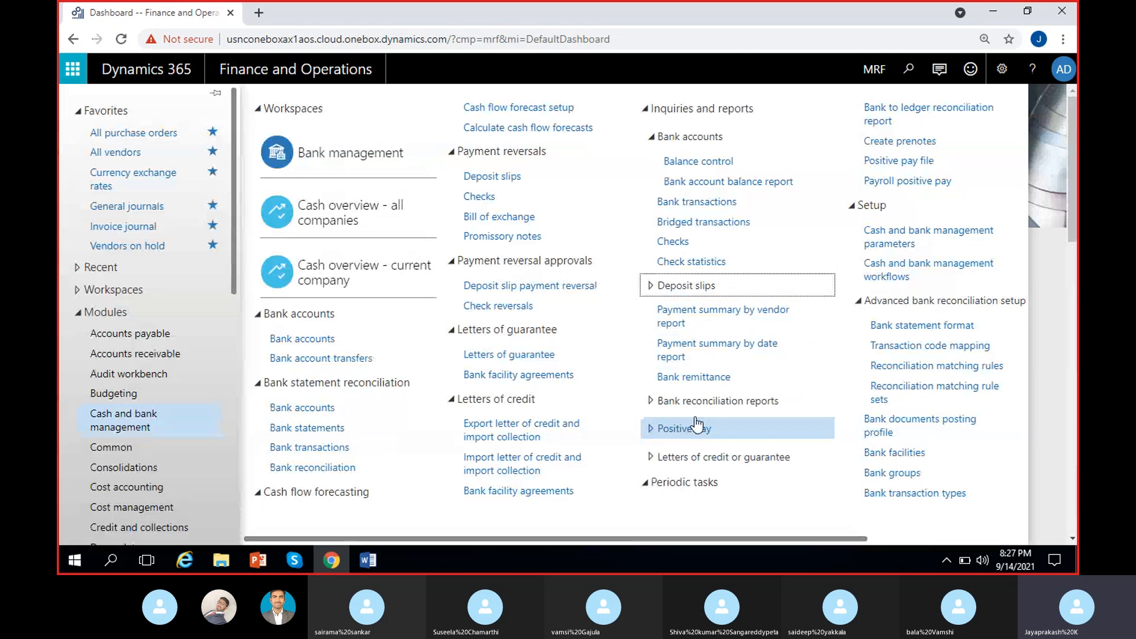
Look at the options of the Unreconciled bank transactions report and cancel it without running.
{"action": "left_click", "coordinate": [654, 401]}
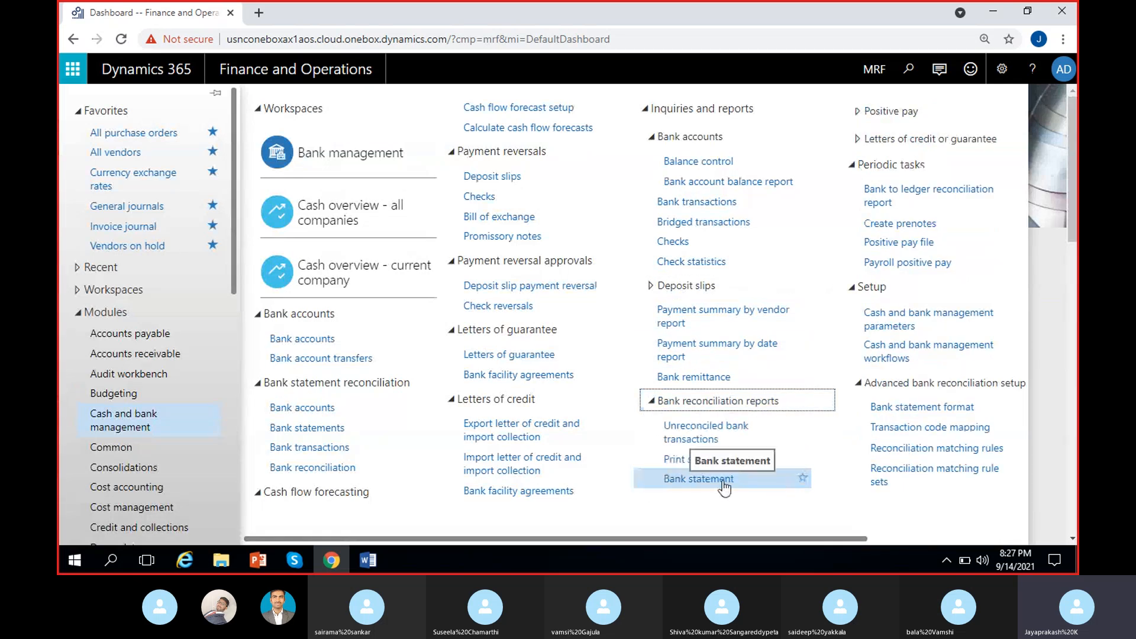
{"action": "left_click", "coordinate": [702, 437]}
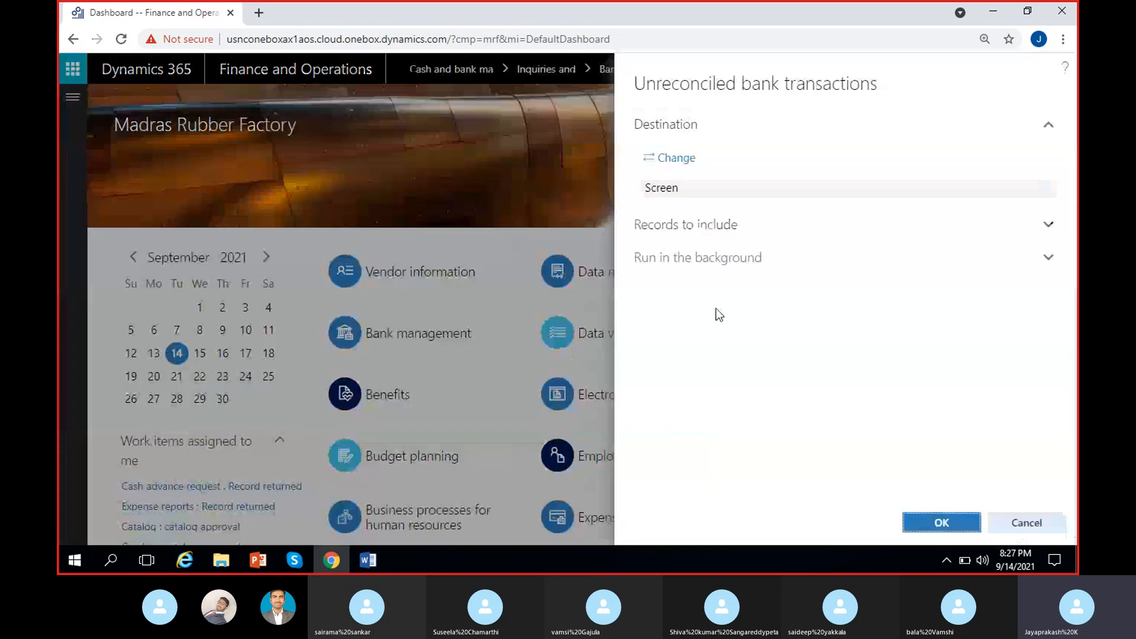
{"action": "left_click", "coordinate": [1024, 524]}
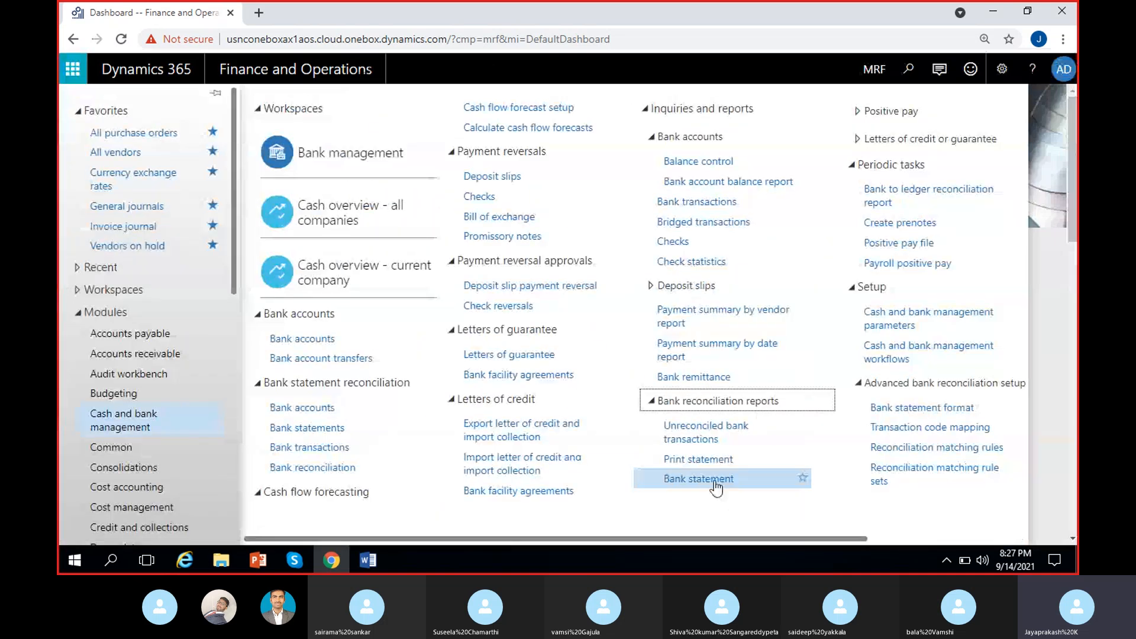
Generate the Bank statement report for bank account ICICI-1 with opening date 9/1/2021 and closing date 9/14/2021.
{"action": "left_click", "coordinate": [709, 481]}
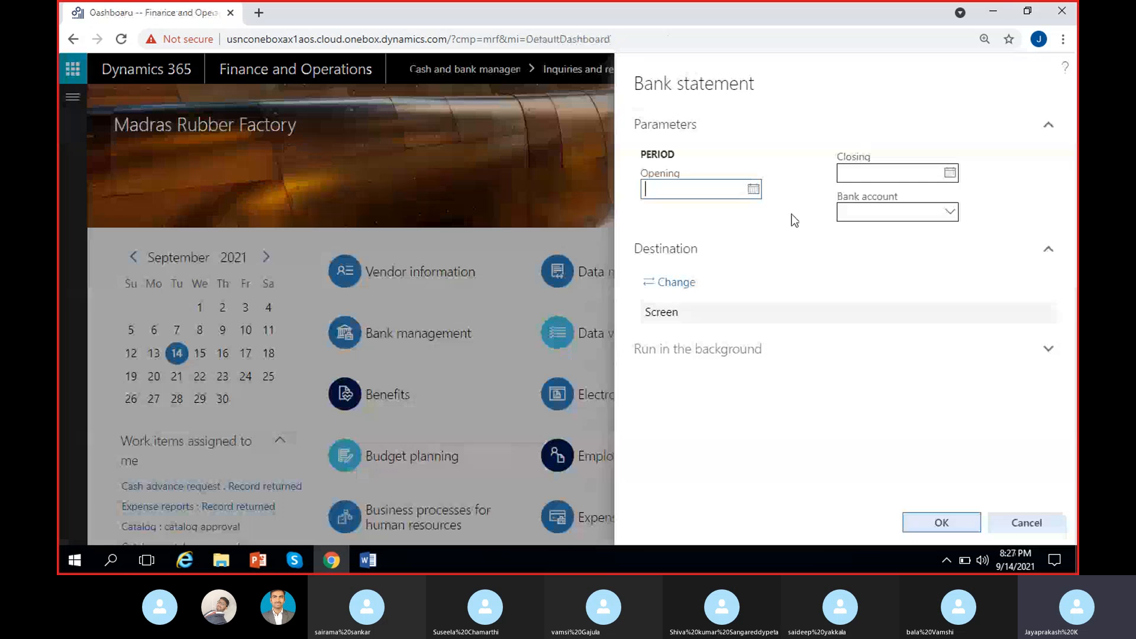
{"action": "left_click", "coordinate": [753, 189]}
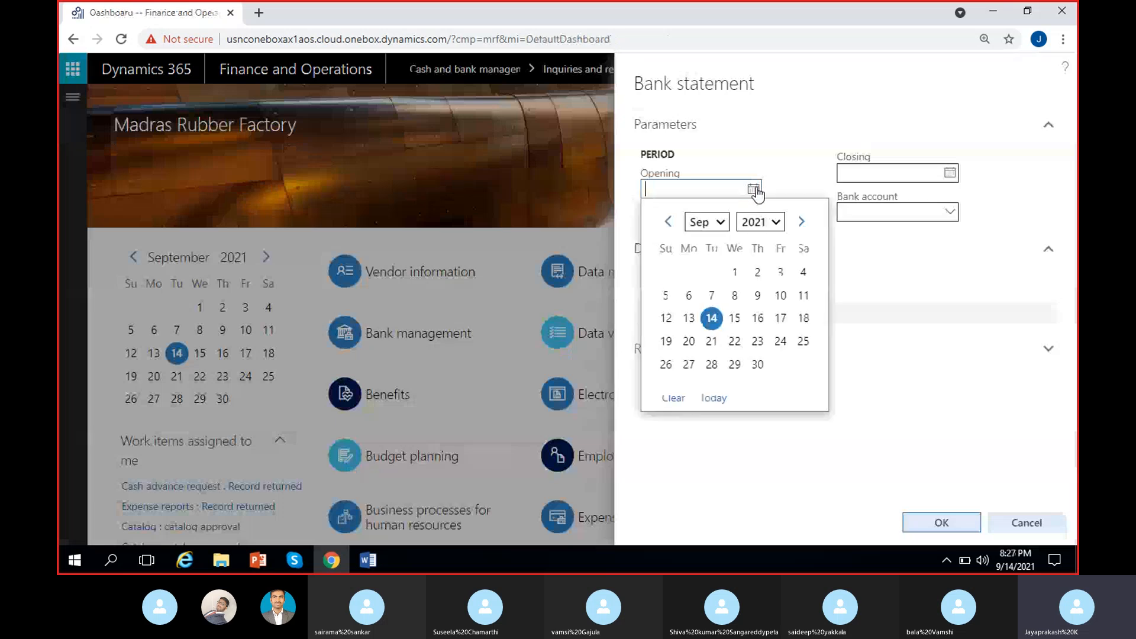
{"action": "left_click", "coordinate": [733, 273]}
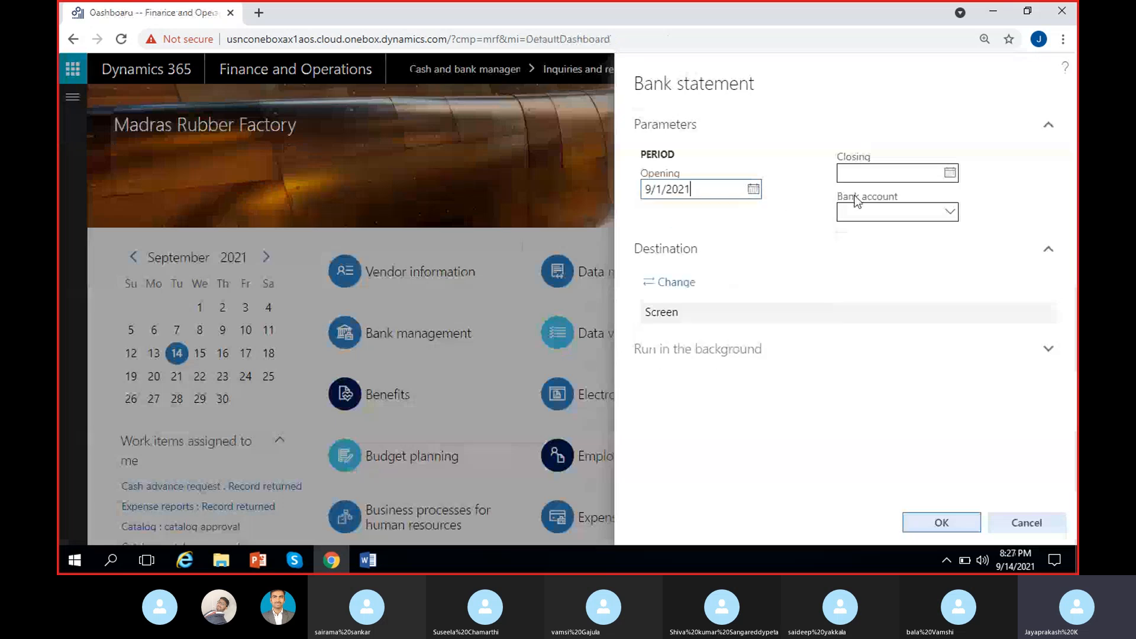
{"action": "left_click", "coordinate": [949, 172]}
{"action": "left_click", "coordinate": [909, 302]}
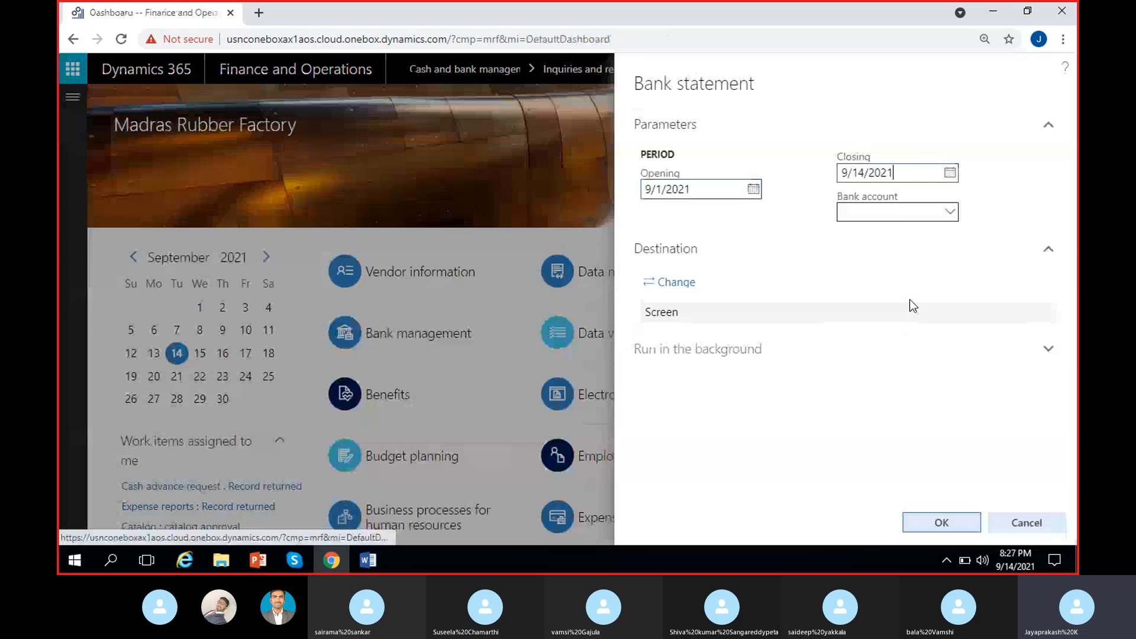
{"action": "left_click", "coordinate": [950, 216]}
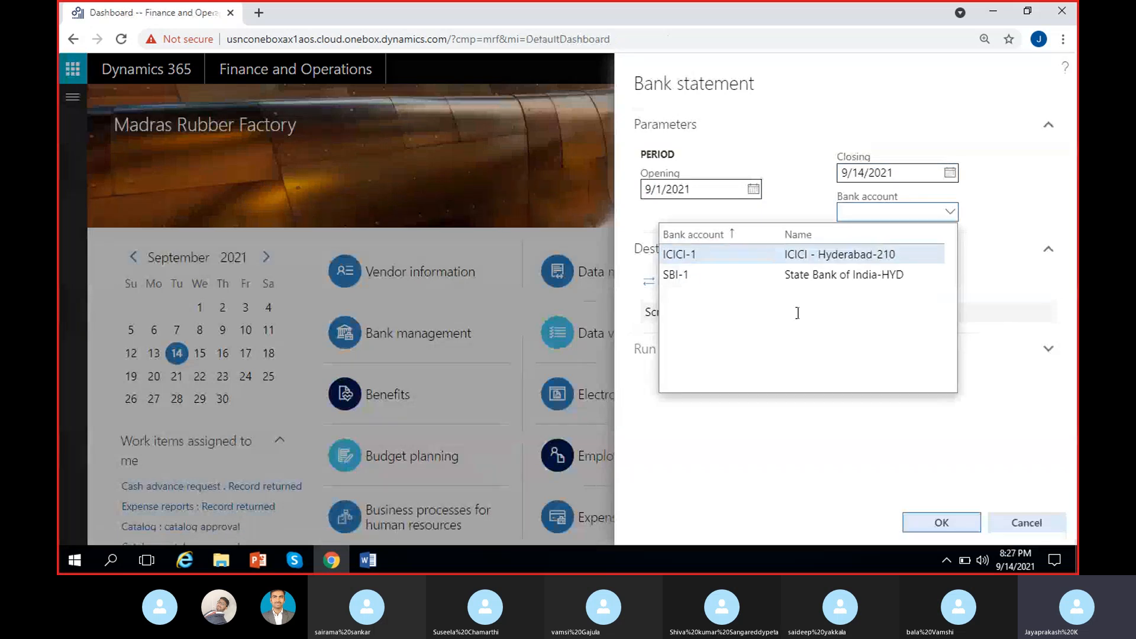
{"action": "left_click", "coordinate": [678, 254]}
{"action": "left_click", "coordinate": [941, 521]}
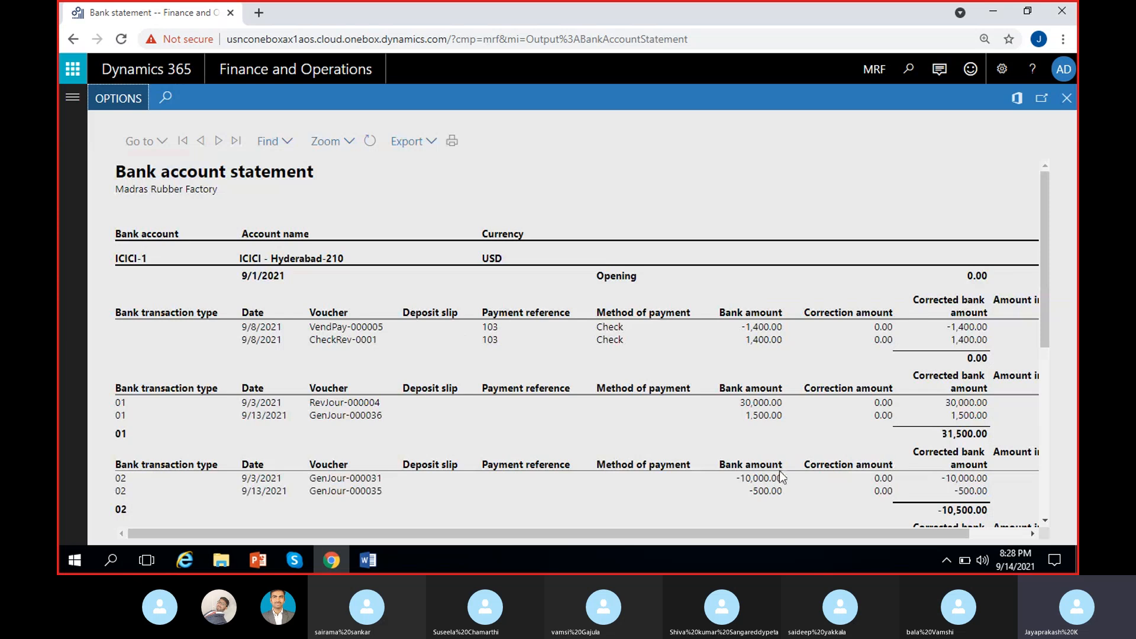
Examine the ICICI-1 bank account statement by transaction type, from the opening balance through to the closing balance.
{"action": "scroll", "coordinate": [388, 390], "scroll_direction": "down", "scroll_amount": 1}
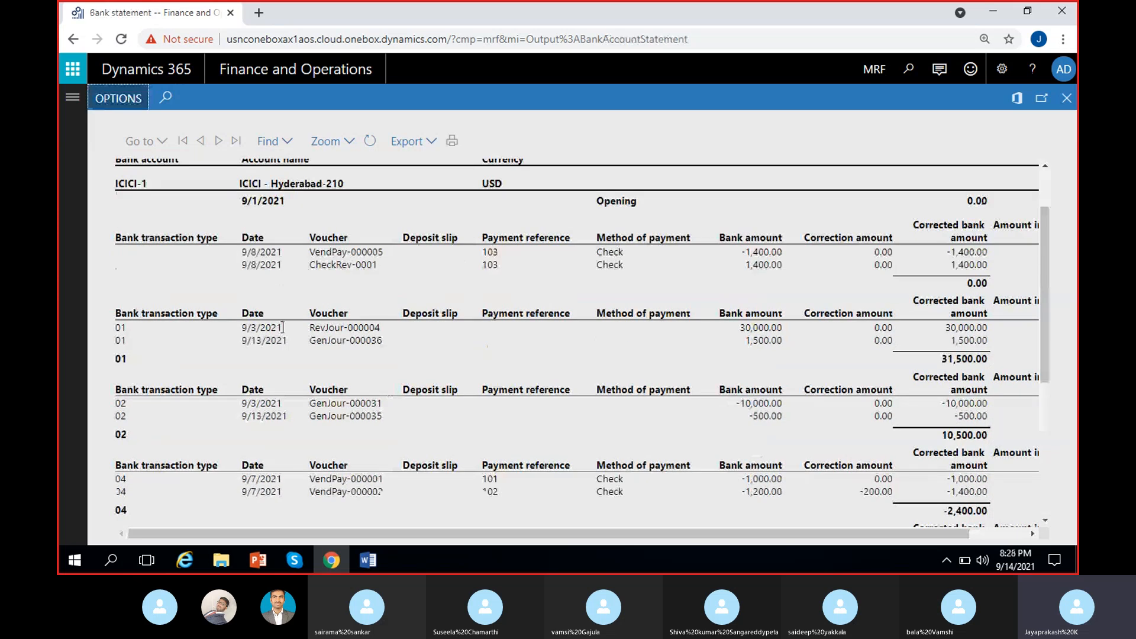
{"action": "scroll", "coordinate": [239, 388], "scroll_direction": "up", "scroll_amount": 2}
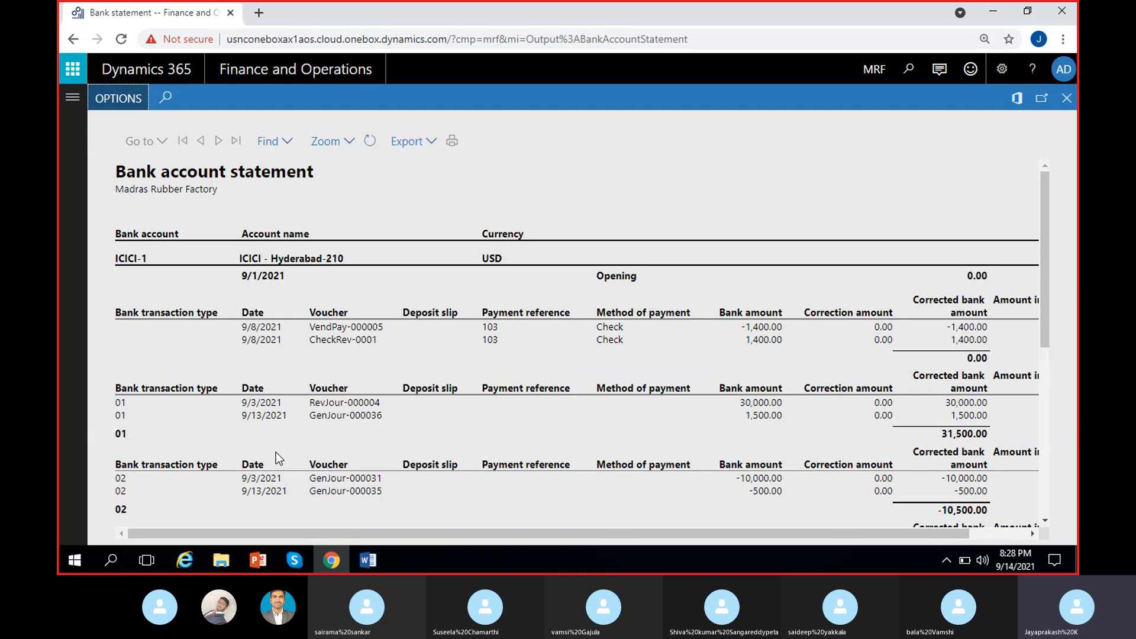
{"action": "scroll", "coordinate": [276, 453], "scroll_direction": "down", "scroll_amount": 6}
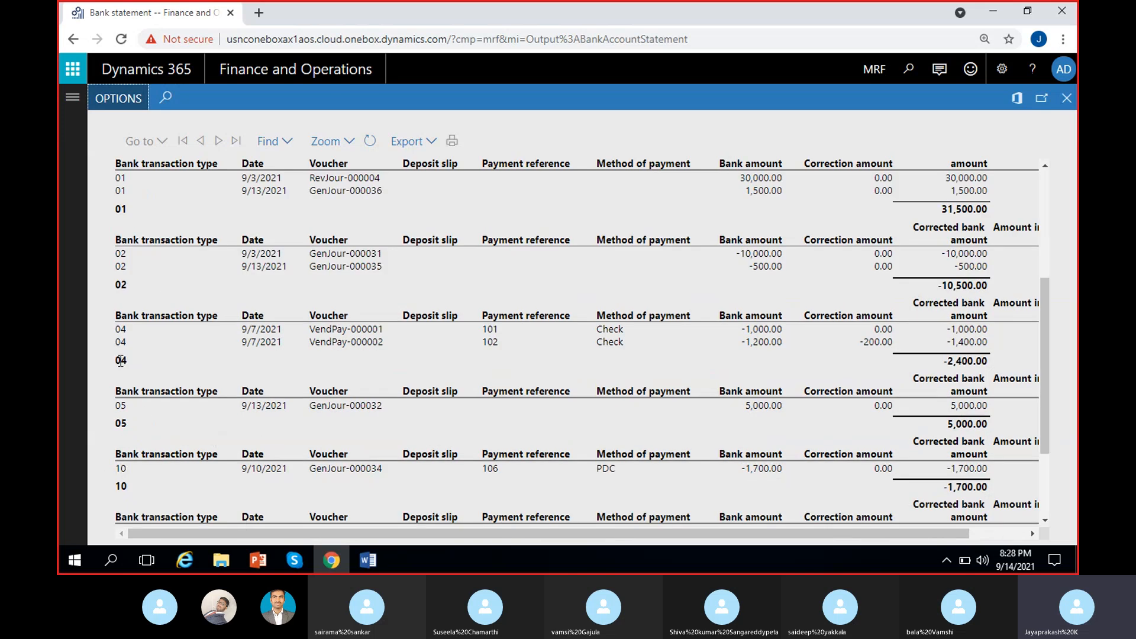
{"action": "scroll", "coordinate": [96, 436], "scroll_direction": "up", "scroll_amount": 6}
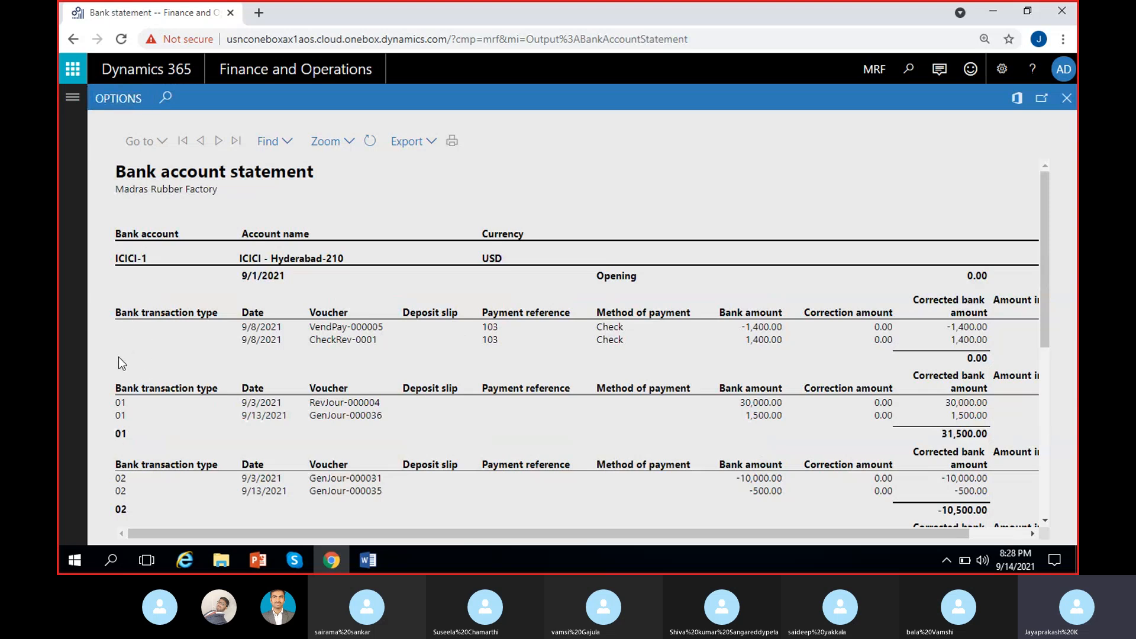
{"action": "scroll", "coordinate": [129, 417], "scroll_direction": "down", "scroll_amount": 6}
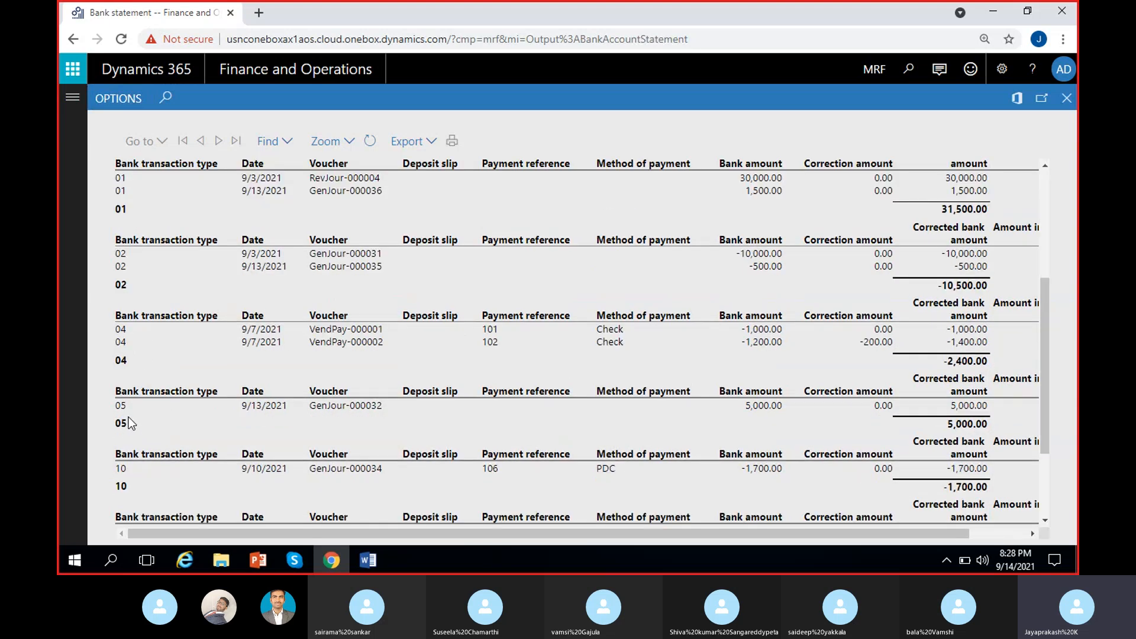
{"action": "scroll", "coordinate": [126, 438], "scroll_direction": "down", "scroll_amount": 3}
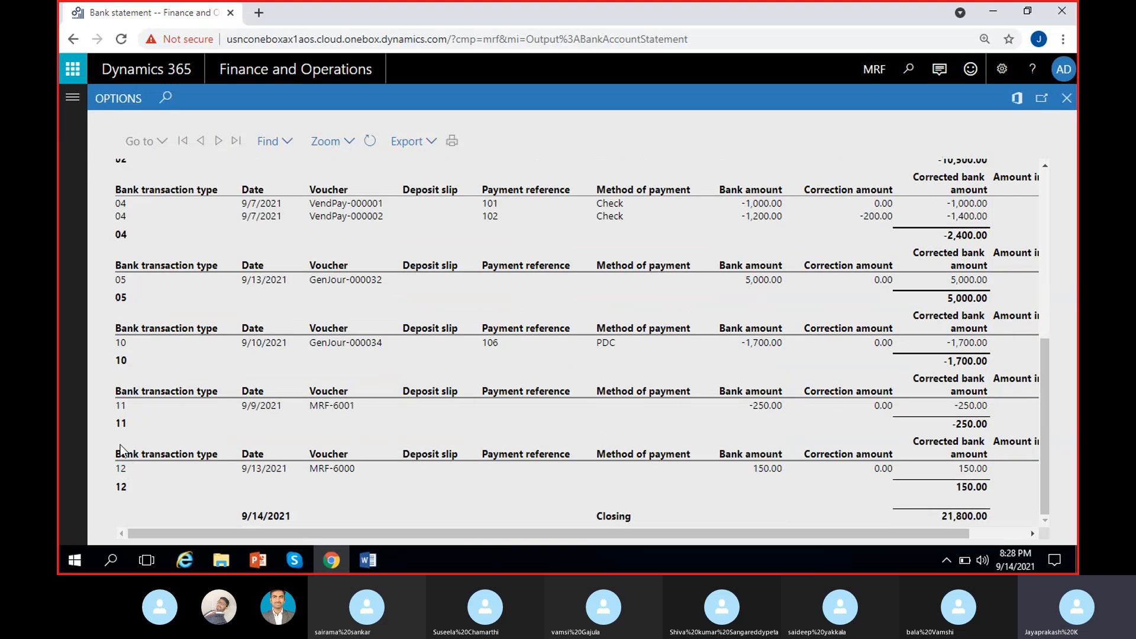
{"action": "scroll", "coordinate": [147, 458], "scroll_direction": "up", "scroll_amount": 10}
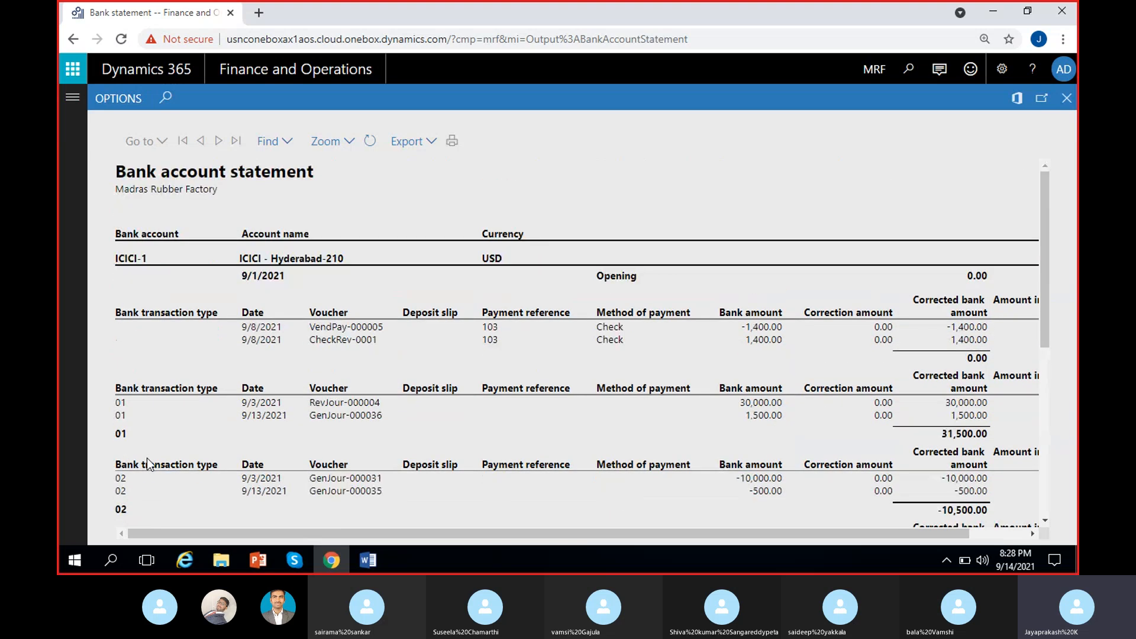
Check which export formats are offered for the bank account statement, and close the report.
{"action": "left_click", "coordinate": [431, 142]}
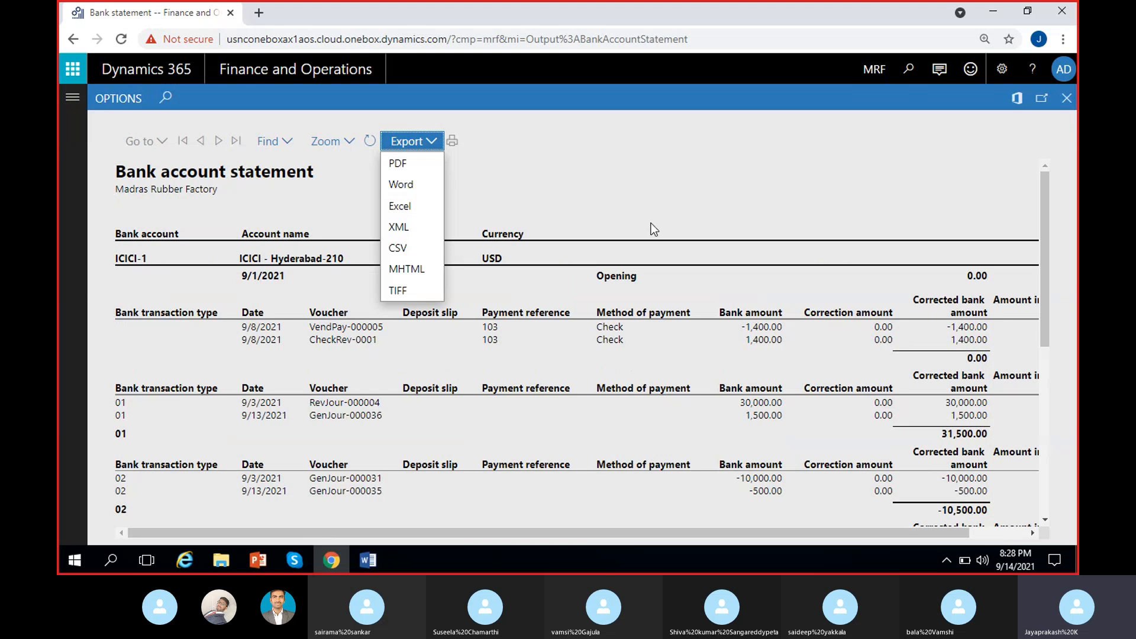
{"action": "left_click", "coordinate": [430, 145]}
{"action": "left_click", "coordinate": [1067, 99]}
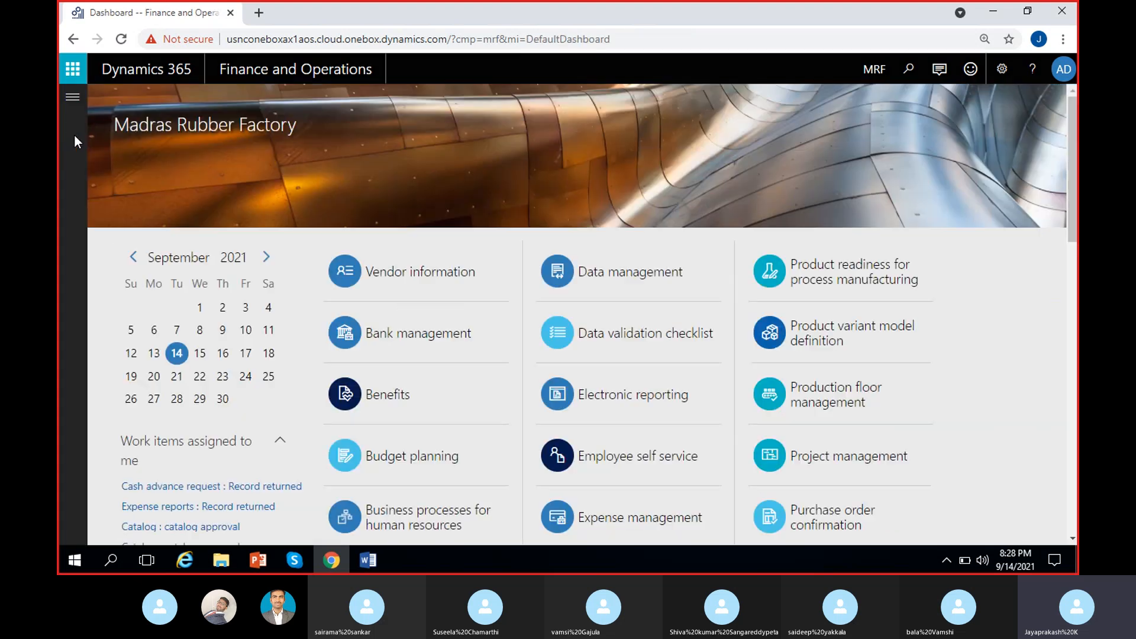
Open the Cash and bank management parameters and review the bank transaction types offered for NSF, leaving the field blank.
{"action": "left_click", "coordinate": [73, 98]}
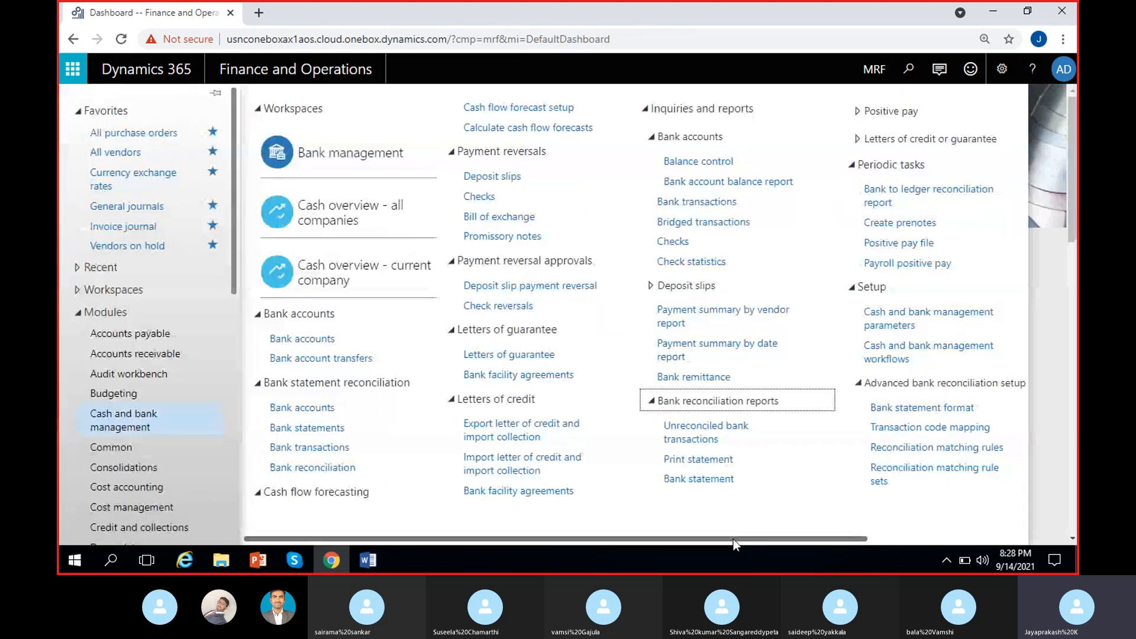
{"action": "left_click_drag", "start_coordinate": [751, 536], "coordinate": [960, 540]}
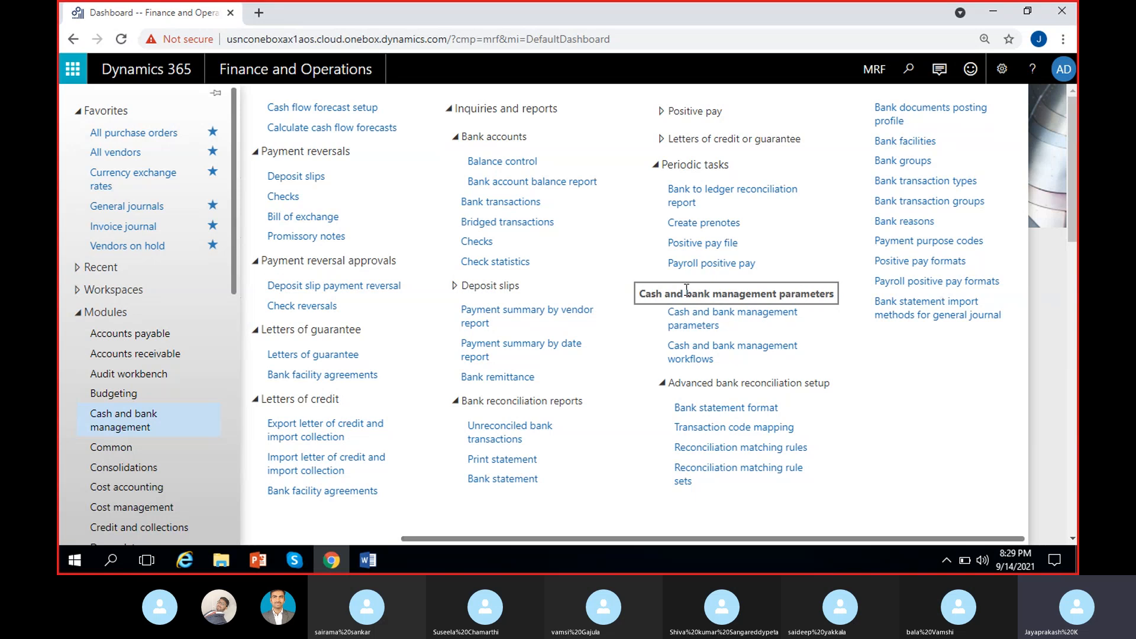
{"action": "left_click", "coordinate": [732, 319]}
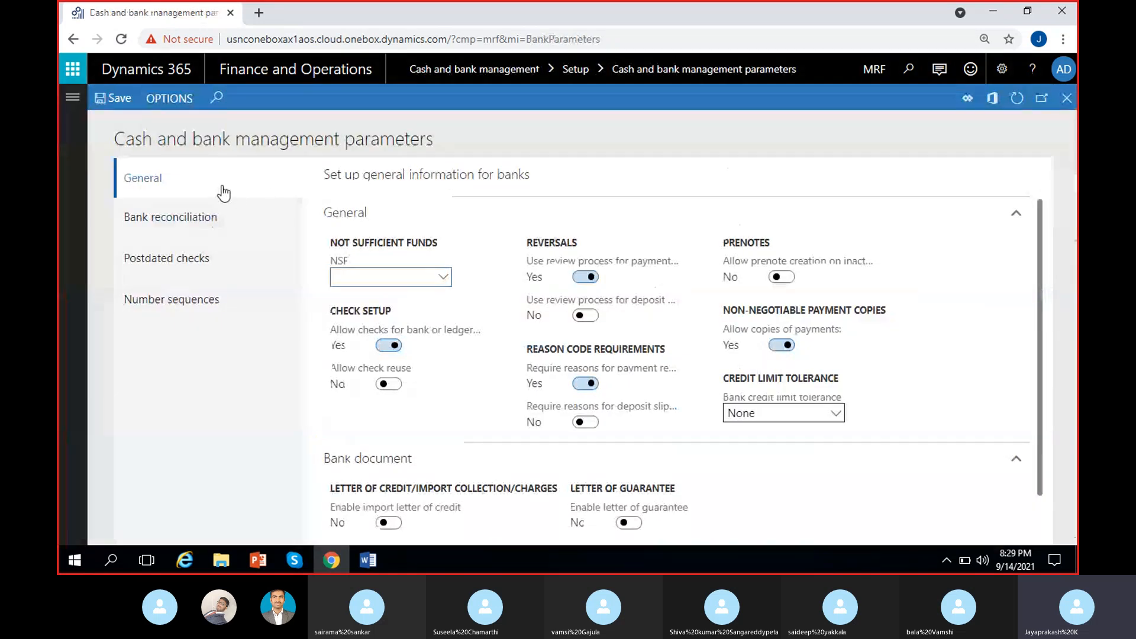
{"action": "left_click", "coordinate": [444, 278]}
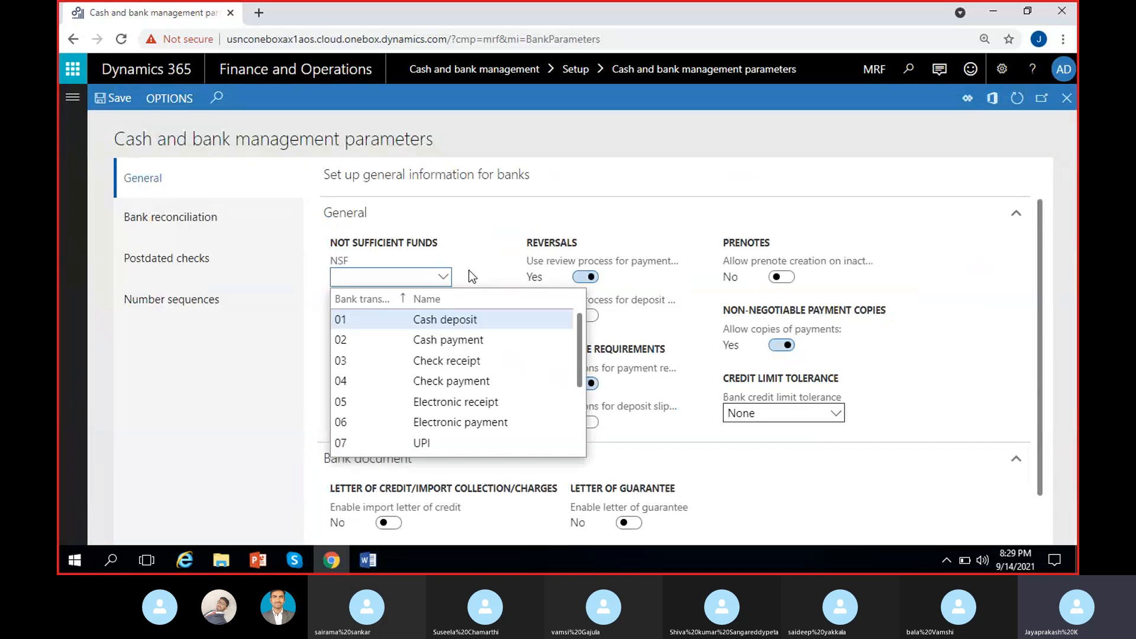
{"action": "left_click", "coordinate": [505, 269]}
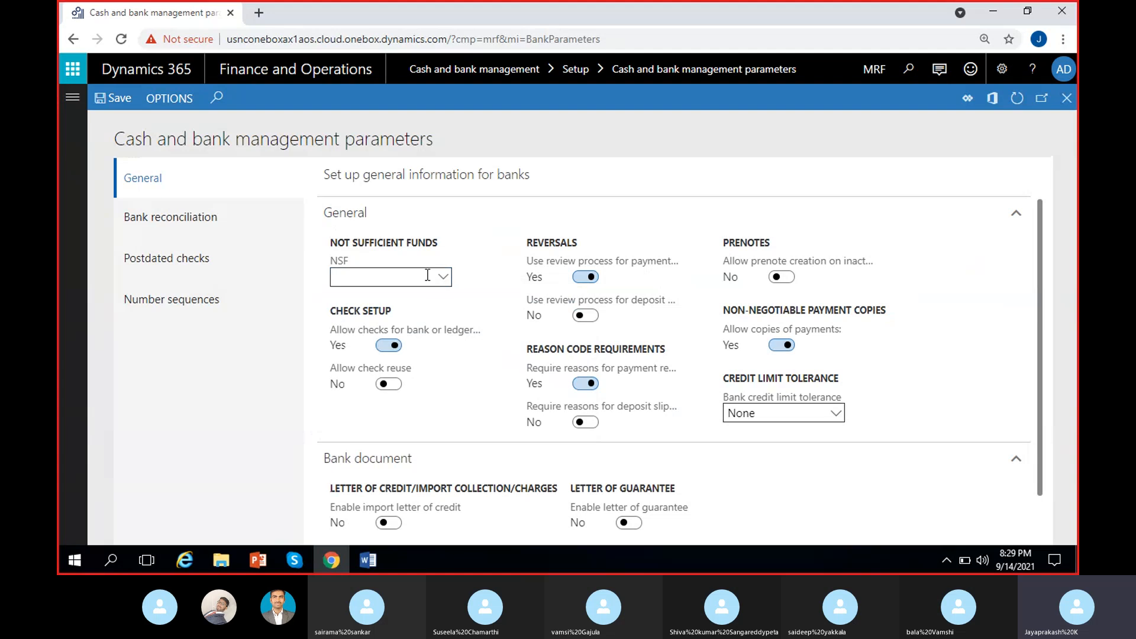
{"action": "left_click", "coordinate": [443, 277]}
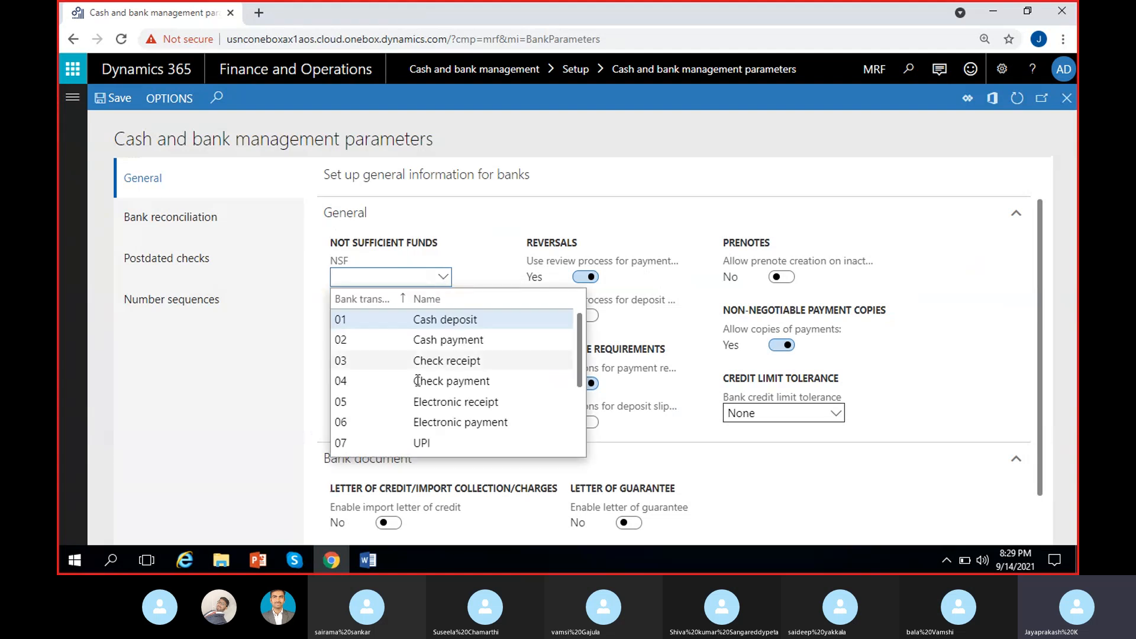
{"action": "scroll", "coordinate": [375, 405], "scroll_direction": "down", "scroll_amount": 2}
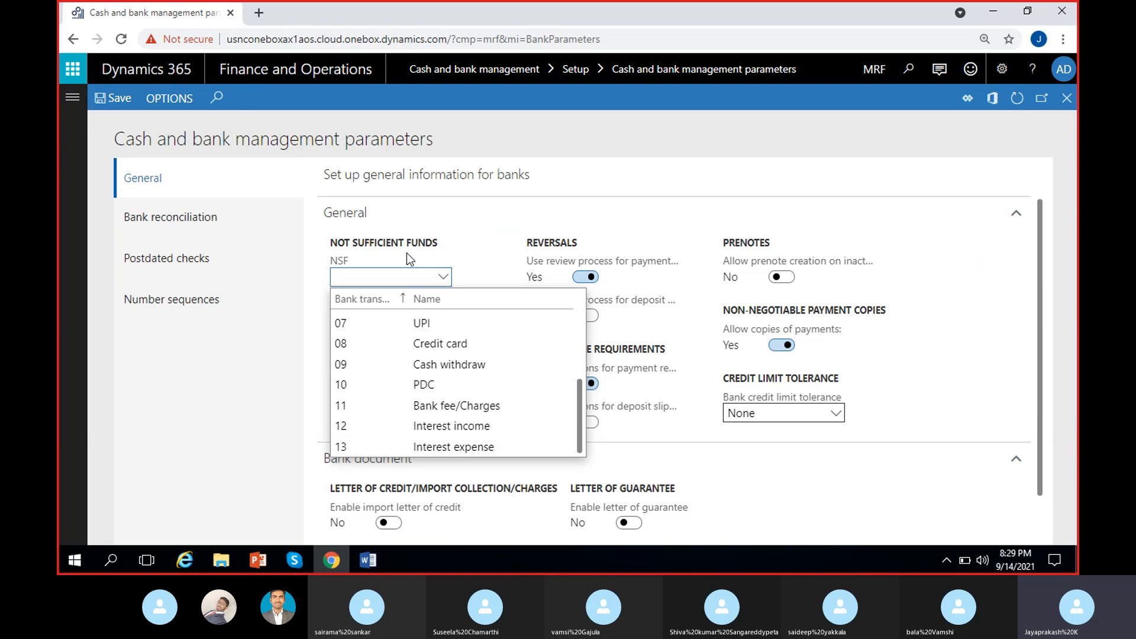
{"action": "left_click", "coordinate": [487, 265]}
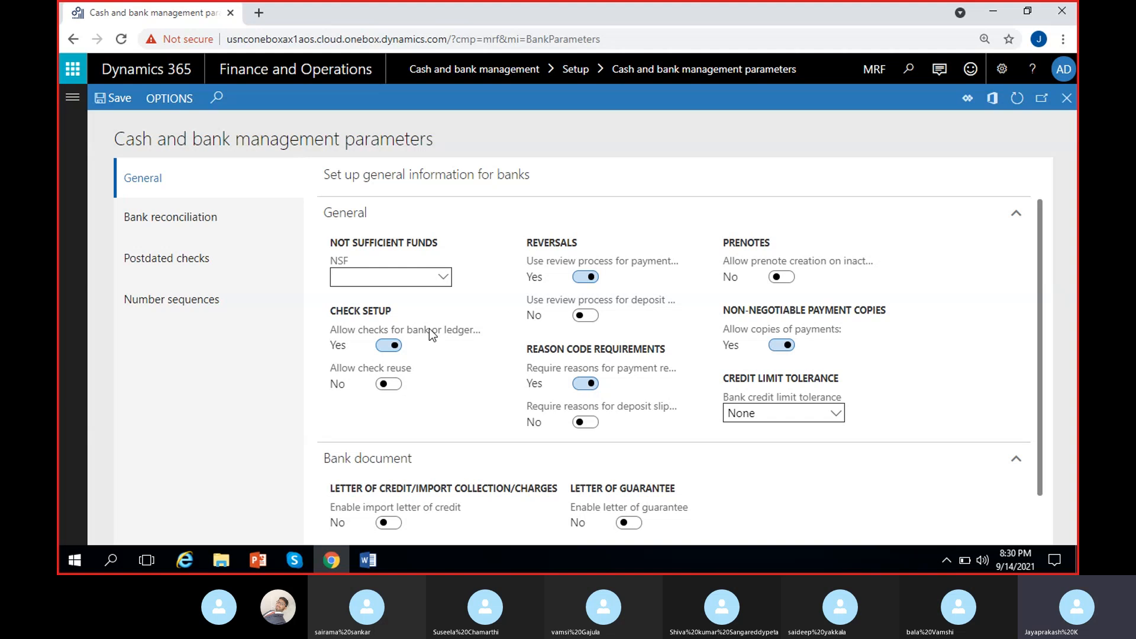
Review the check setup and reversal options, switching Allow check reuse on and back off and reading the review process descriptions.
{"action": "mouse_move", "coordinate": [430, 330]}
{"action": "left_click", "coordinate": [392, 386]}
{"action": "left_click", "coordinate": [391, 385]}
{"action": "mouse_move", "coordinate": [632, 266]}
{"action": "mouse_move", "coordinate": [616, 307]}
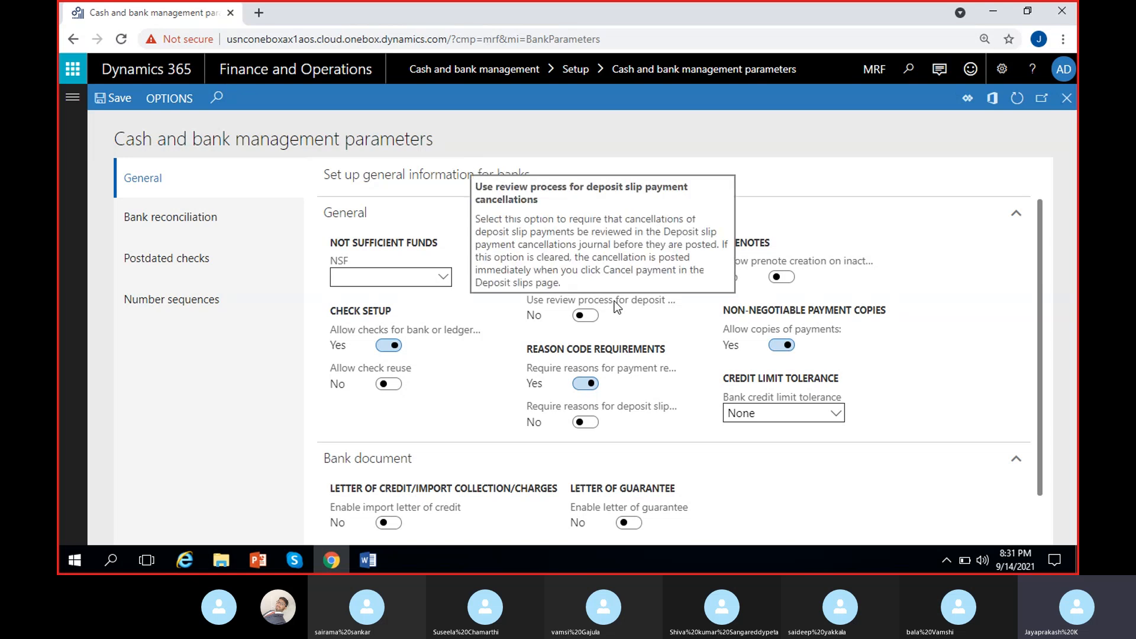
{"action": "left_click", "coordinate": [585, 276]}
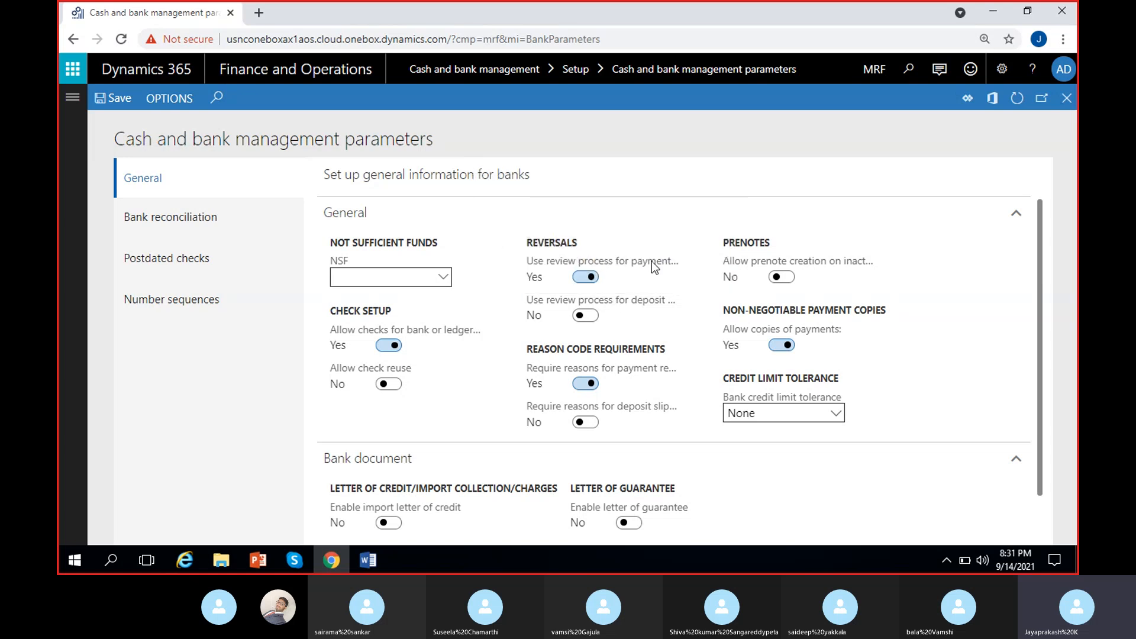
{"action": "mouse_move", "coordinate": [649, 269]}
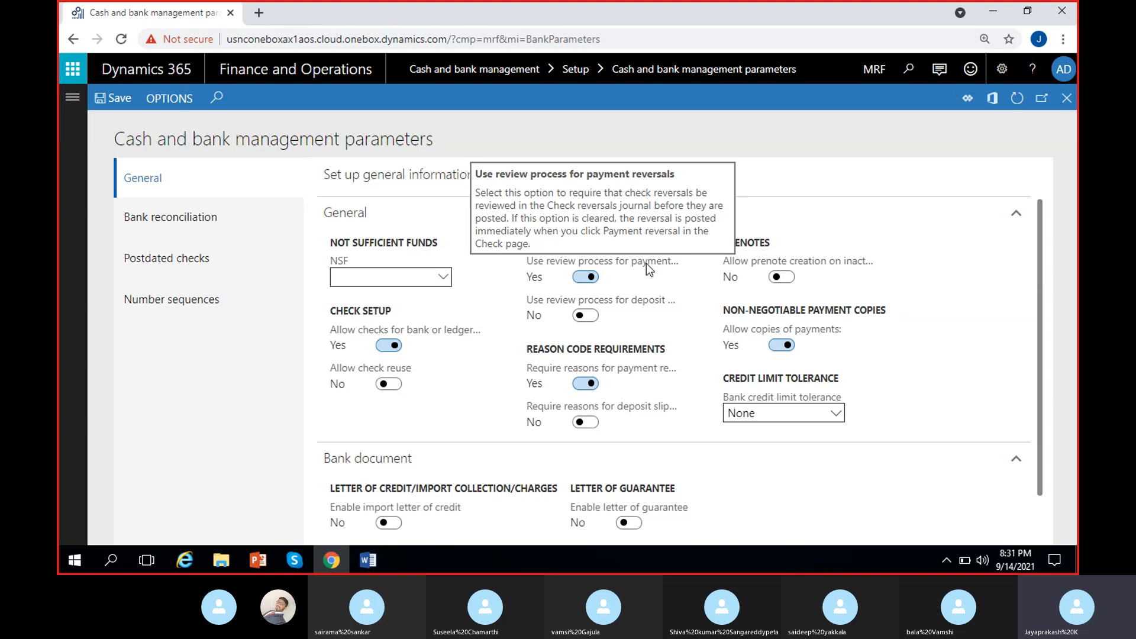
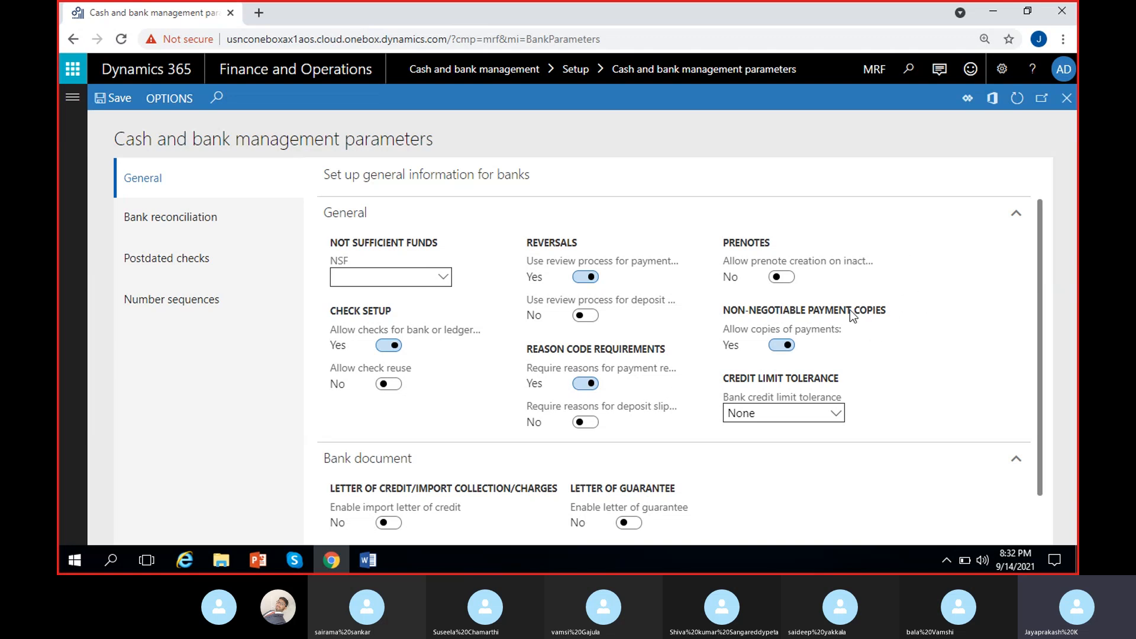
Read the description of Allow copies of payments, and switch the option off and back on.
{"action": "mouse_move", "coordinate": [829, 331]}
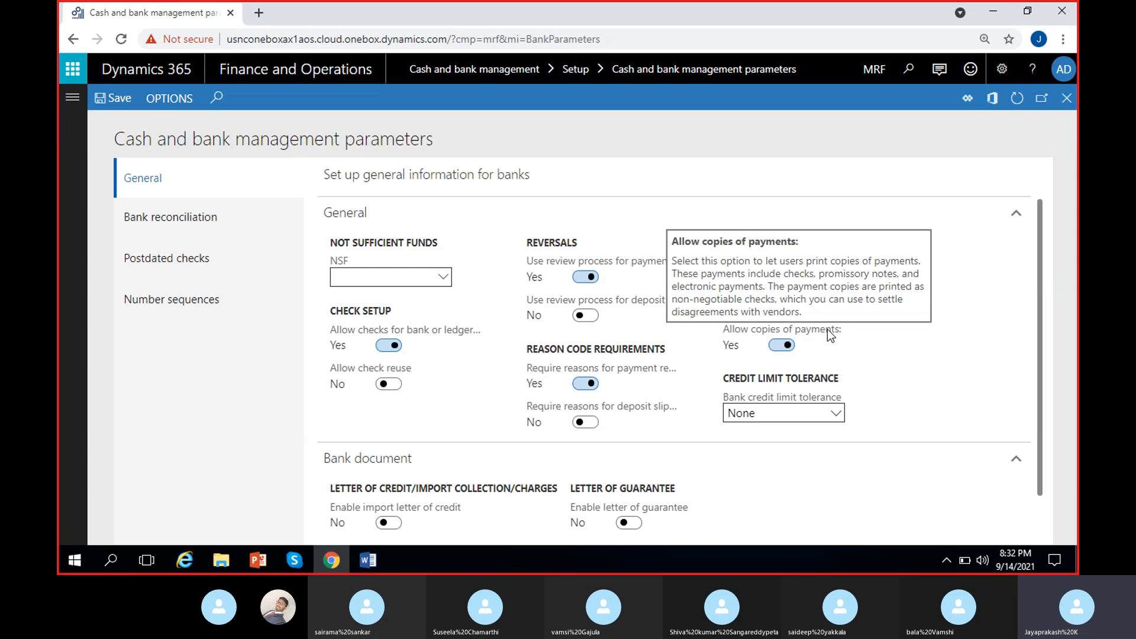
{"action": "left_click", "coordinate": [784, 348]}
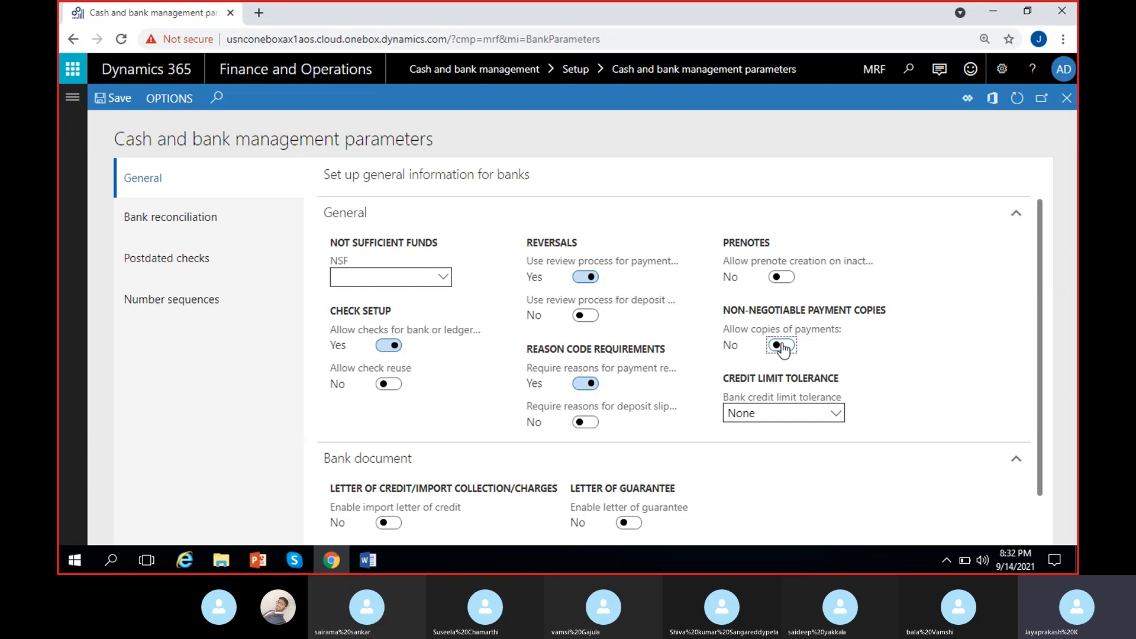
{"action": "left_click", "coordinate": [782, 348]}
Try the Warning and Error options for the bank credit limit tolerance, and set it back to None.
{"action": "left_click", "coordinate": [836, 414]}
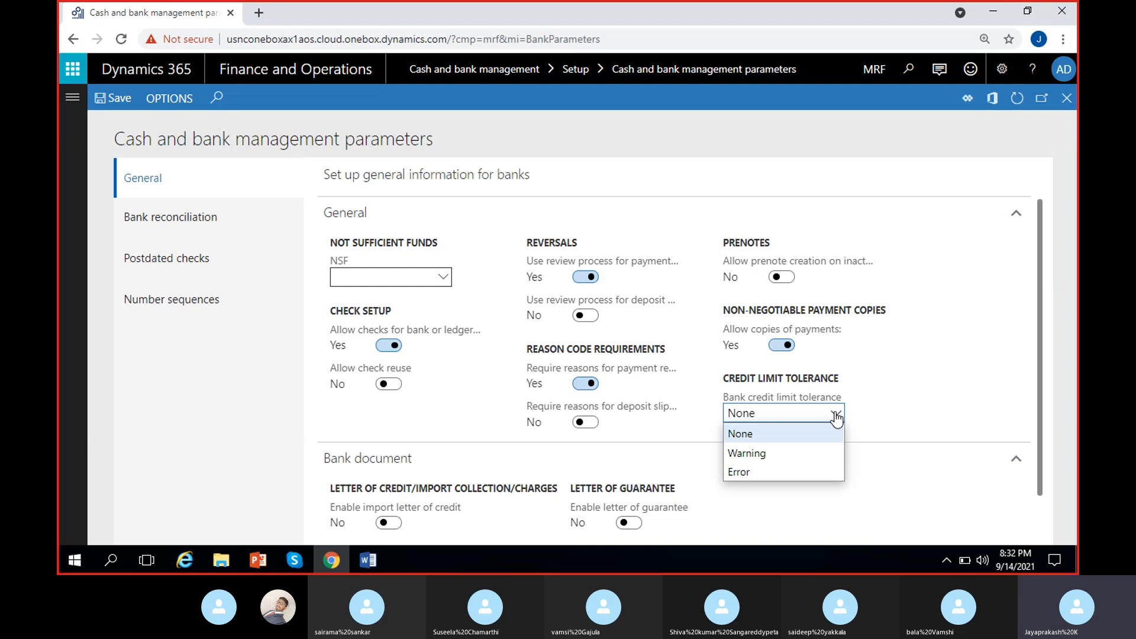
{"action": "mouse_move", "coordinate": [819, 397]}
{"action": "left_click", "coordinate": [792, 435]}
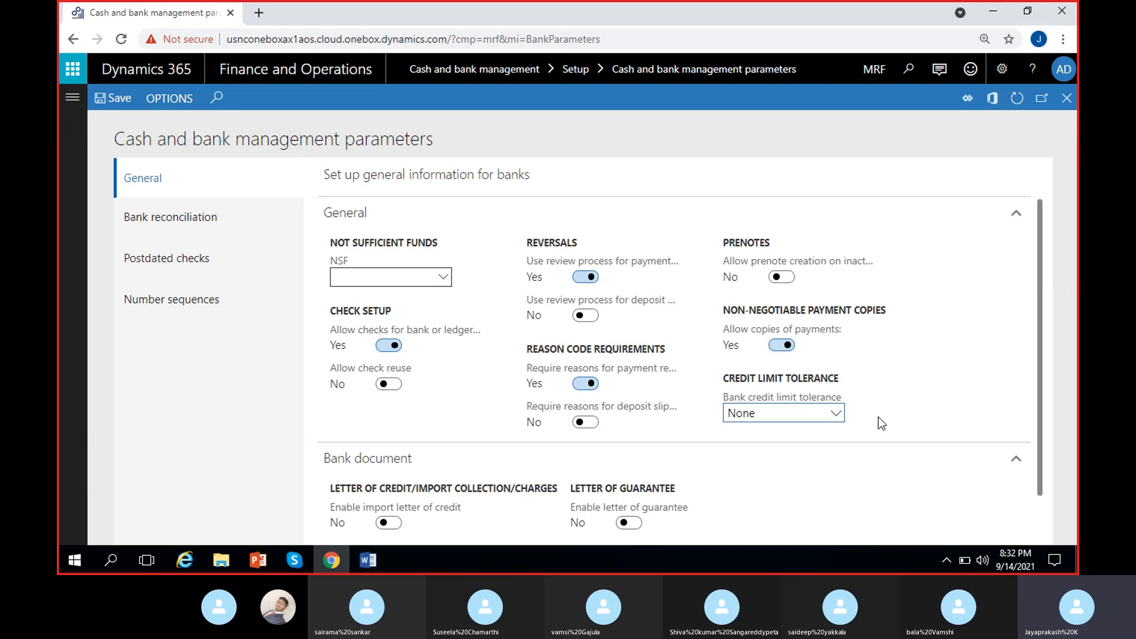
{"action": "left_click", "coordinate": [833, 413]}
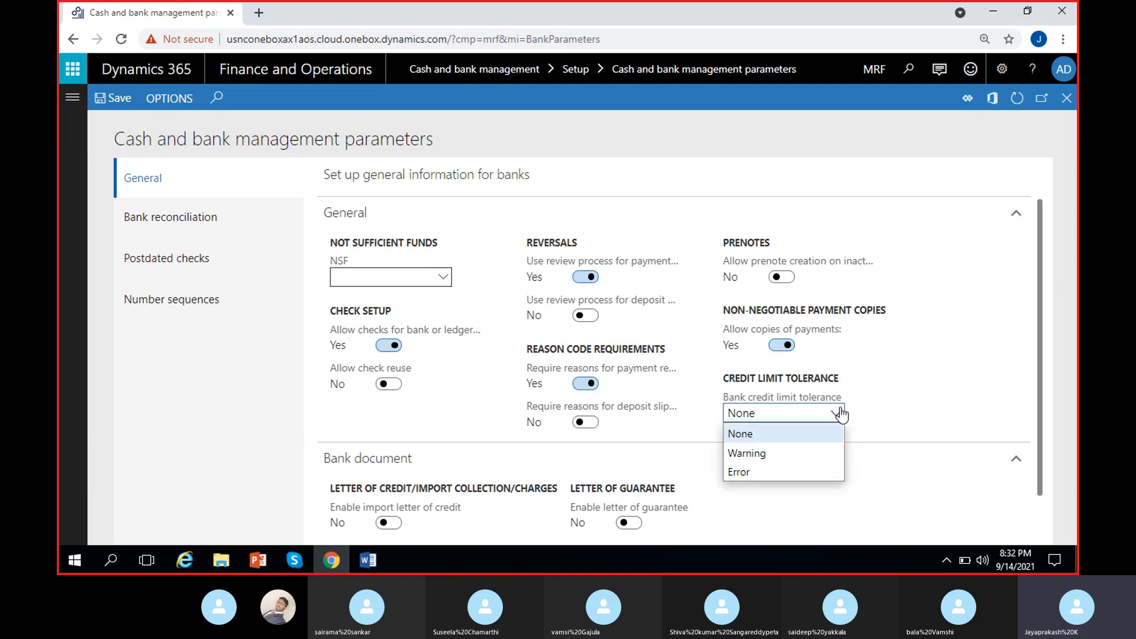
{"action": "left_click", "coordinate": [790, 454]}
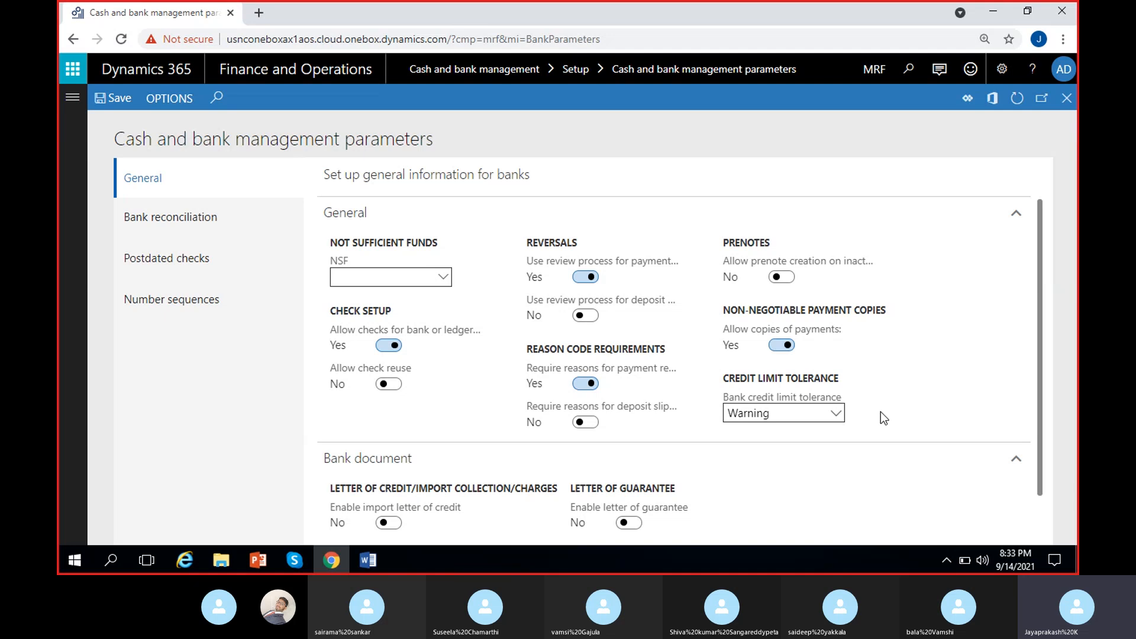
{"action": "left_click", "coordinate": [837, 415]}
{"action": "left_click", "coordinate": [772, 474]}
{"action": "left_click", "coordinate": [829, 411]}
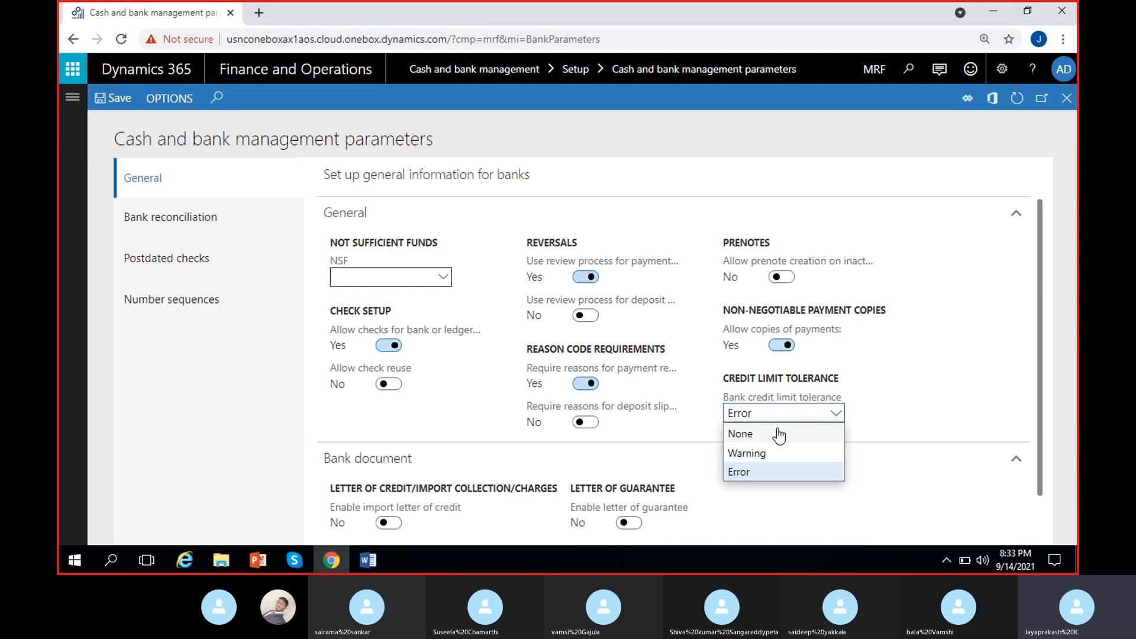
{"action": "left_click", "coordinate": [778, 434]}
{"action": "left_click", "coordinate": [836, 415]}
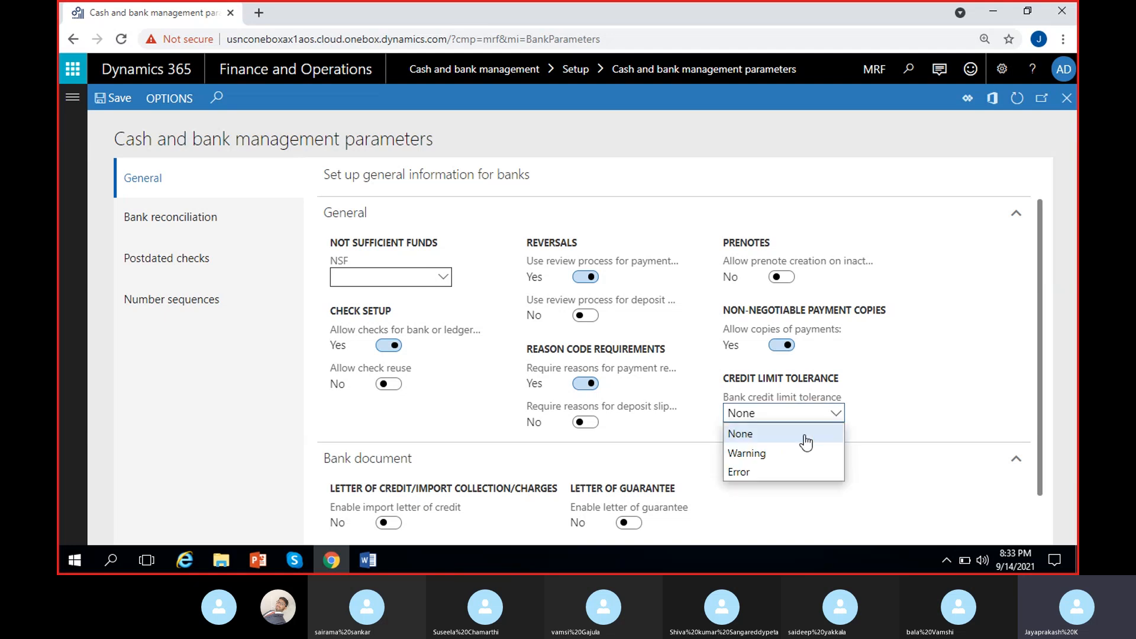
{"action": "left_click", "coordinate": [816, 438]}
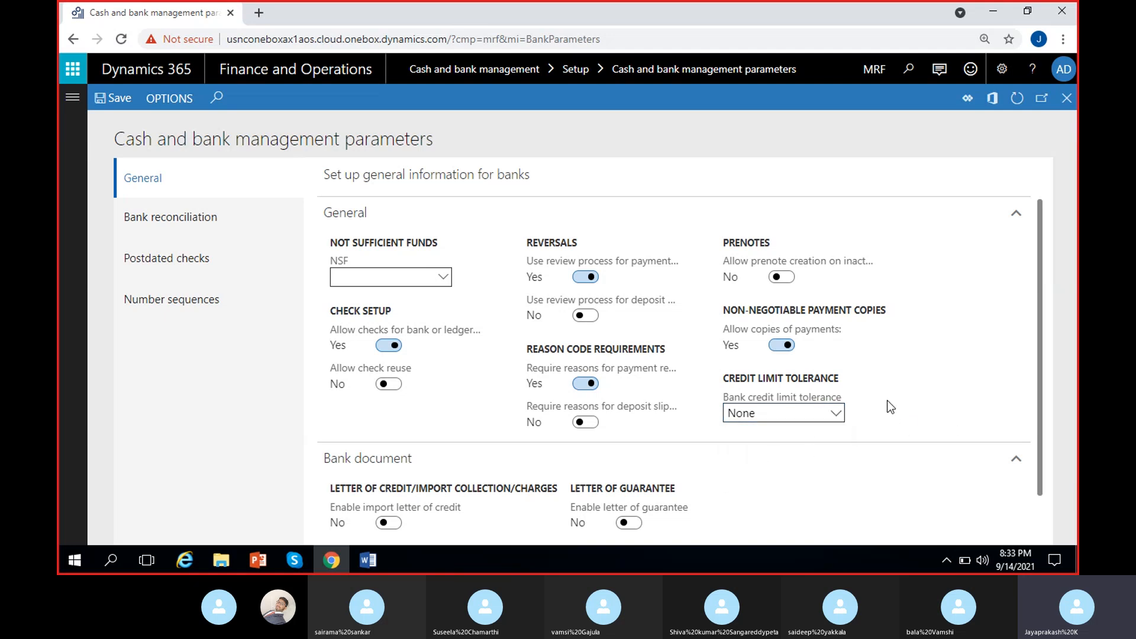
Examine the letter of credit and letter of guarantee options in the Bank document section of the general parameters.
{"action": "scroll", "coordinate": [891, 442], "scroll_direction": "down", "scroll_amount": 1}
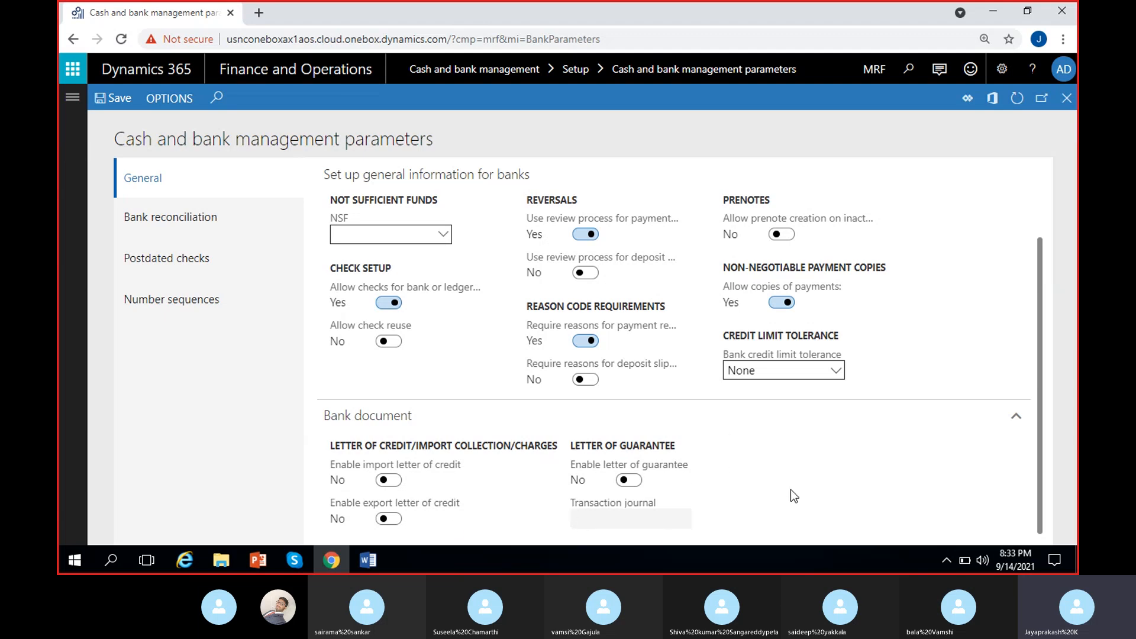
{"action": "scroll", "coordinate": [793, 489], "scroll_direction": "up", "scroll_amount": 1}
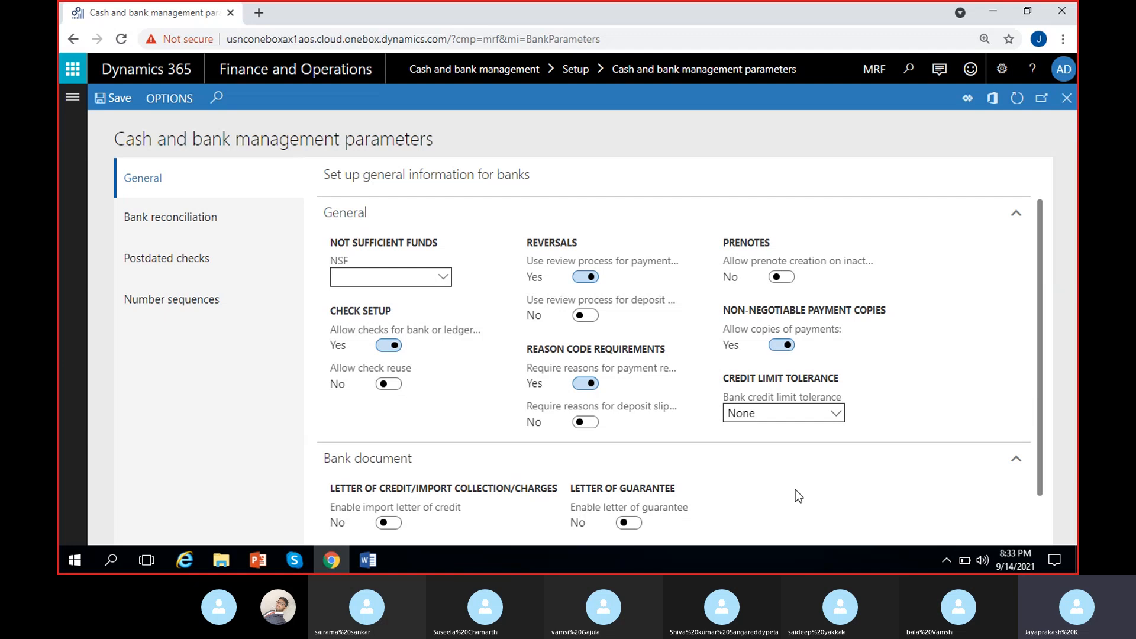
{"action": "scroll", "coordinate": [796, 496], "scroll_direction": "down", "scroll_amount": 1}
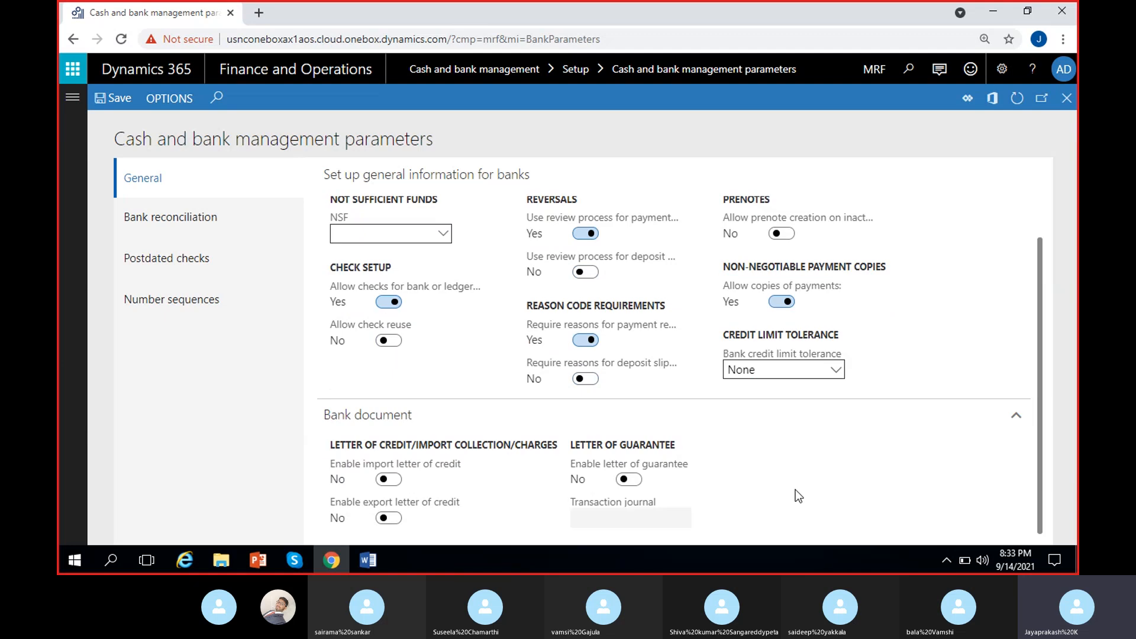
{"action": "scroll", "coordinate": [795, 490], "scroll_direction": "up", "scroll_amount": 1}
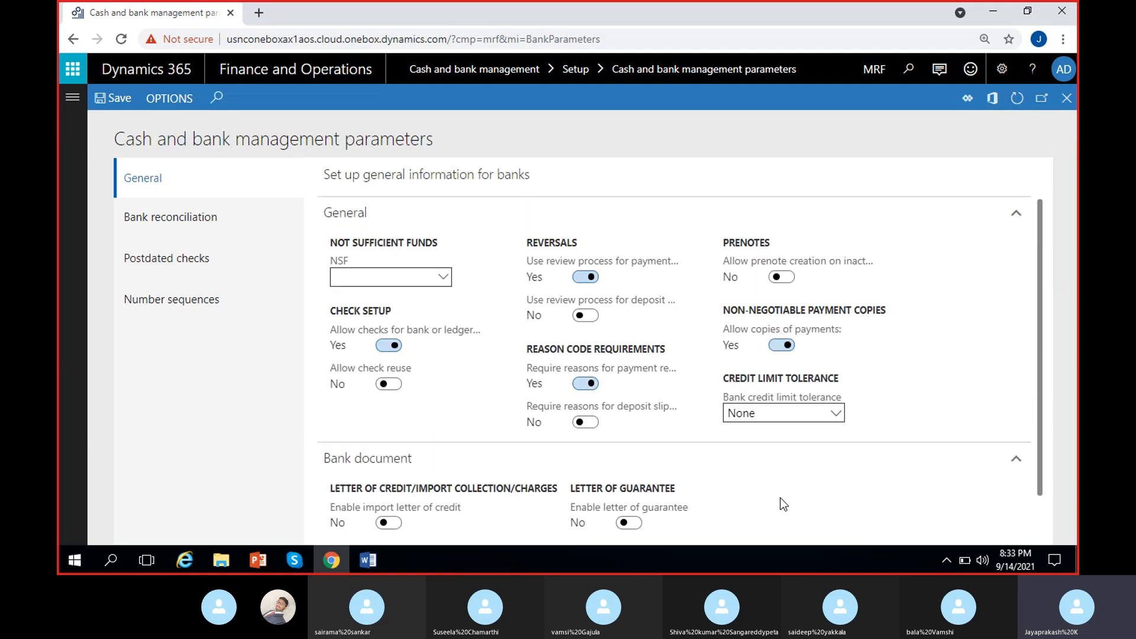
{"action": "scroll", "coordinate": [782, 503], "scroll_direction": "down", "scroll_amount": 1}
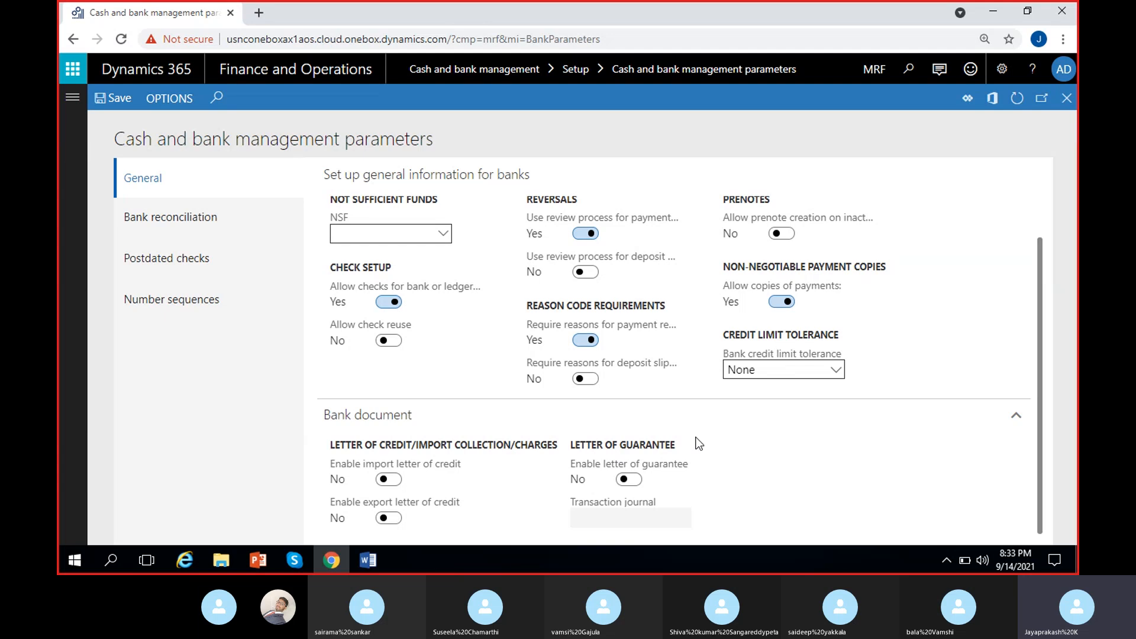
{"action": "scroll", "coordinate": [901, 457], "scroll_direction": "up", "scroll_amount": 1}
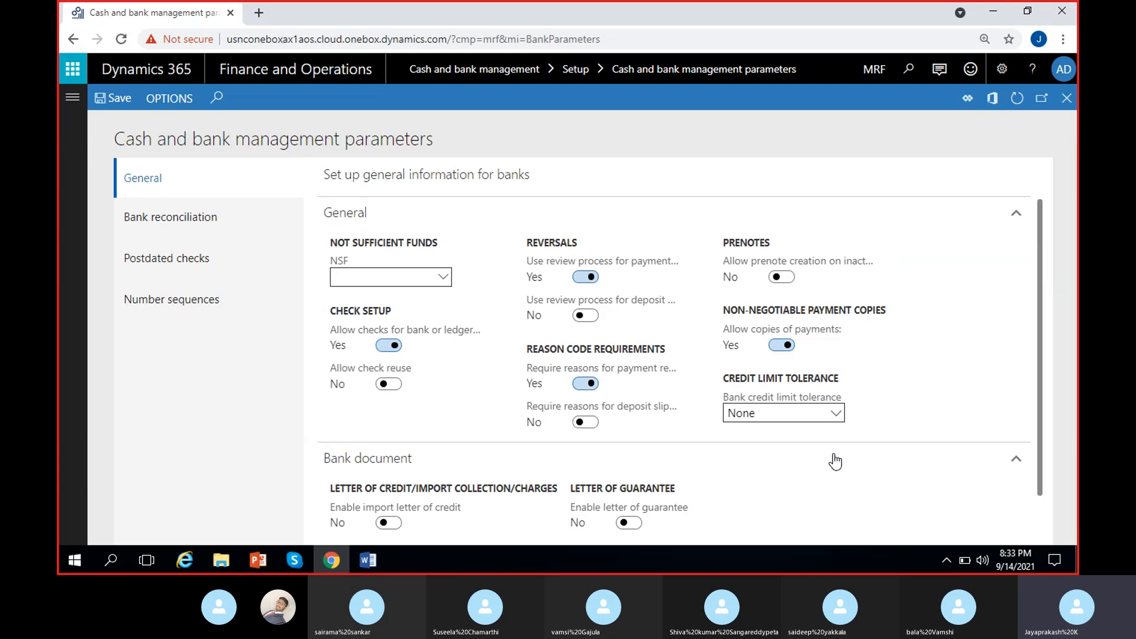
{"action": "scroll", "coordinate": [800, 473], "scroll_direction": "down", "scroll_amount": 1}
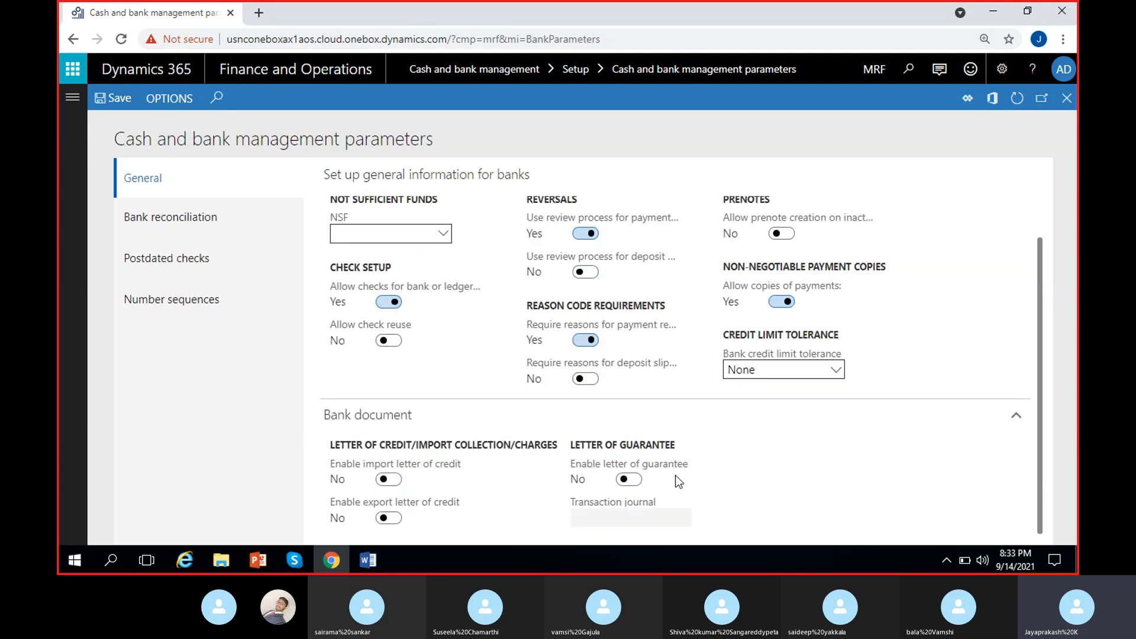
{"action": "scroll", "coordinate": [814, 473], "scroll_direction": "up", "scroll_amount": 1}
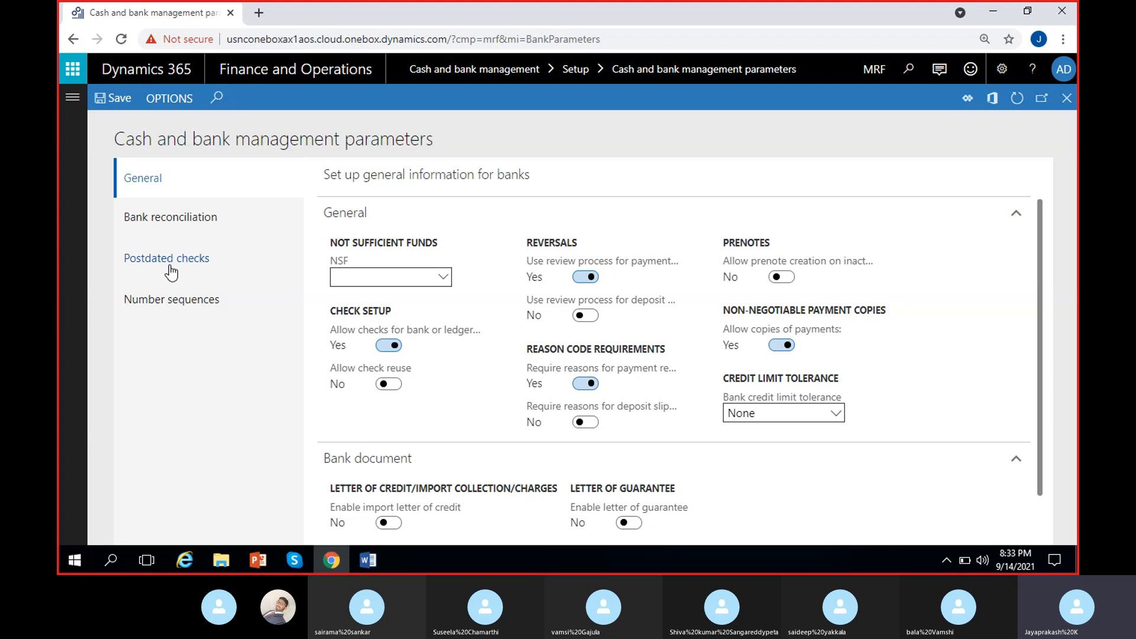
In the bank reconciliation parameters, enable statement line amount display, date difference validation with 2 allowed days, and transaction type mapping validation.
{"action": "left_click", "coordinate": [193, 224]}
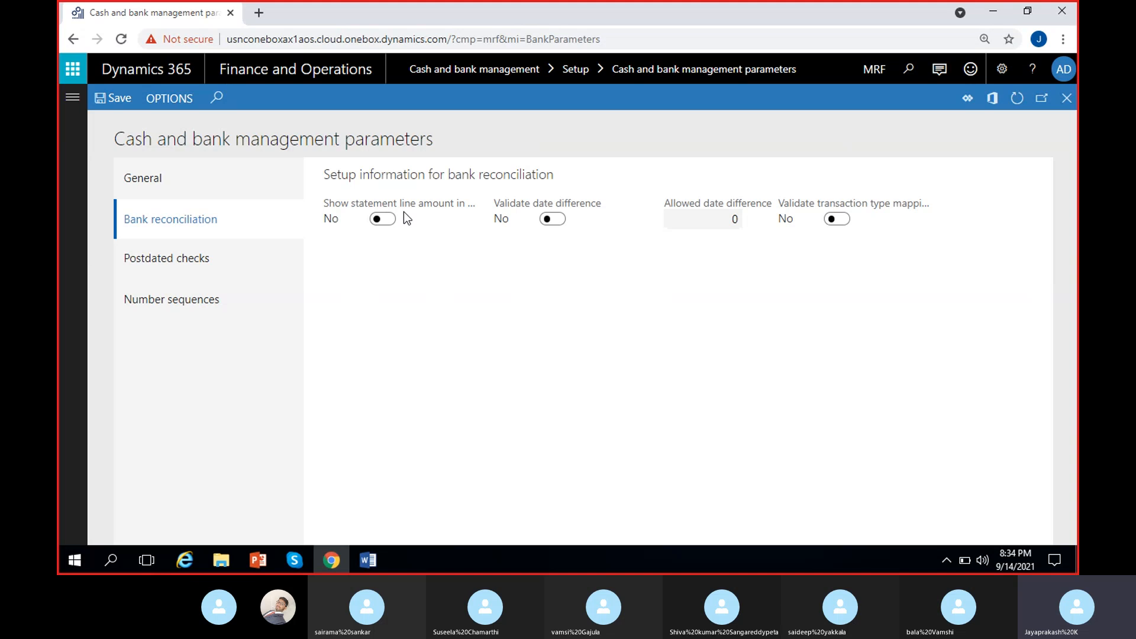
{"action": "left_click", "coordinate": [382, 220]}
{"action": "left_click", "coordinate": [552, 219]}
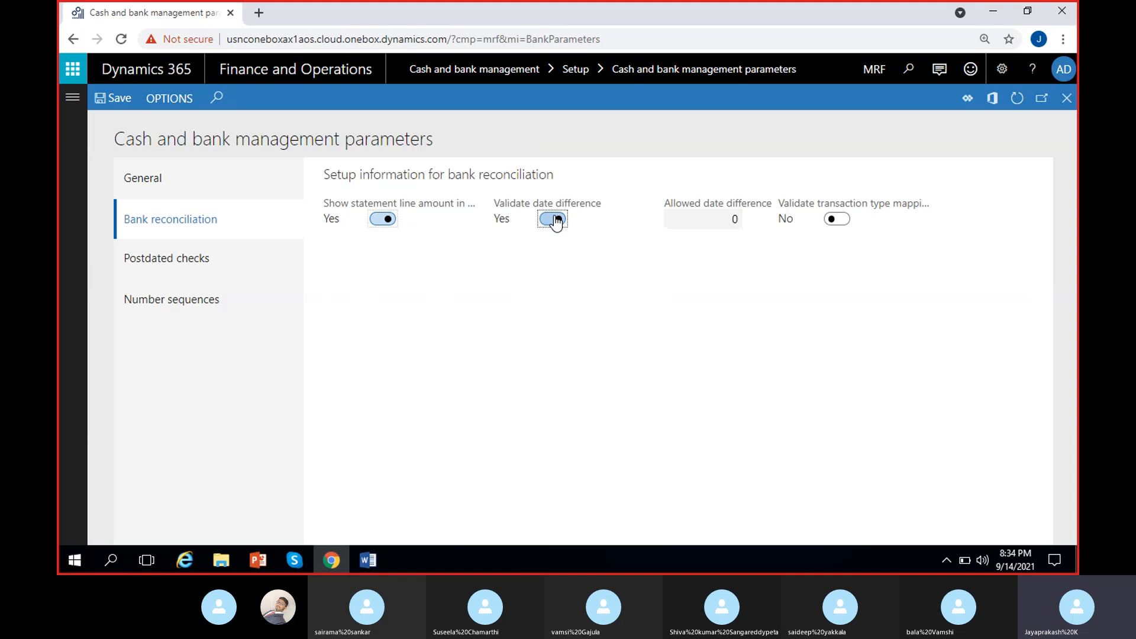
{"action": "left_click", "coordinate": [733, 219]}
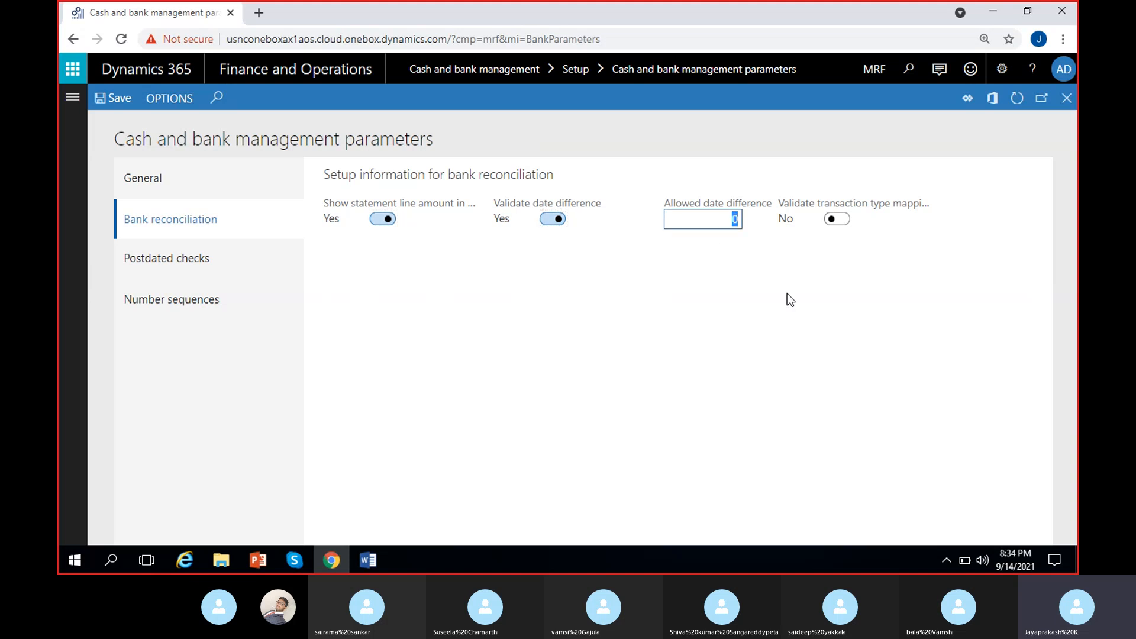
{"action": "type", "text": "2"}
{"action": "left_click", "coordinate": [781, 314]}
{"action": "left_click", "coordinate": [838, 218]}
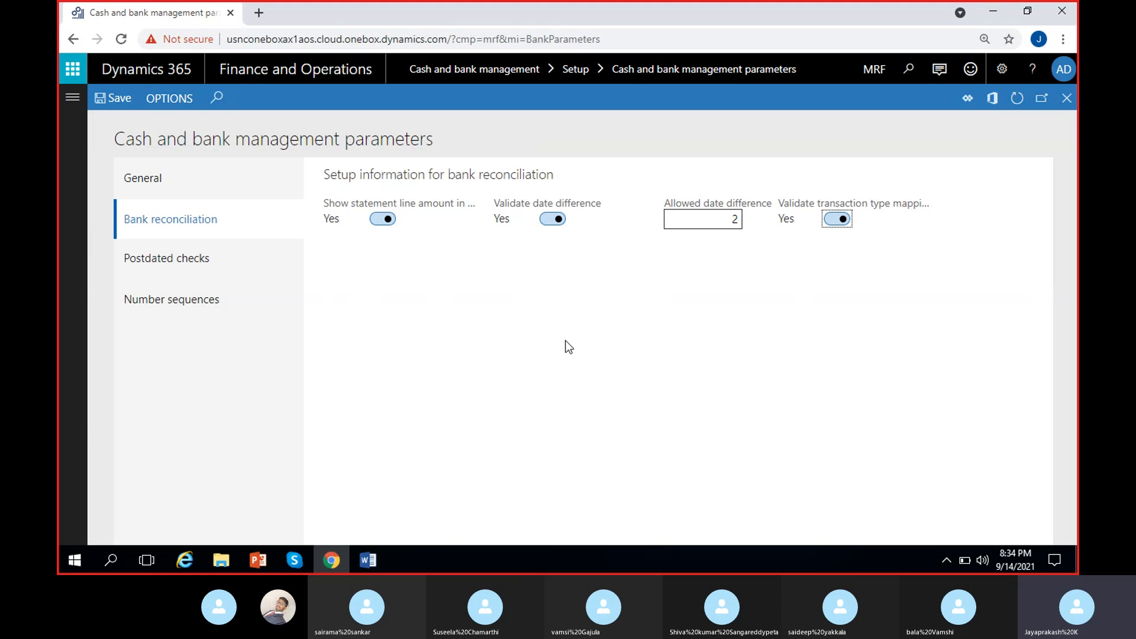
Review the postdated checks parameters, including the issued checks clearing account, the journals and the accounts offered for withholding tax clearing.
{"action": "left_click", "coordinate": [212, 260]}
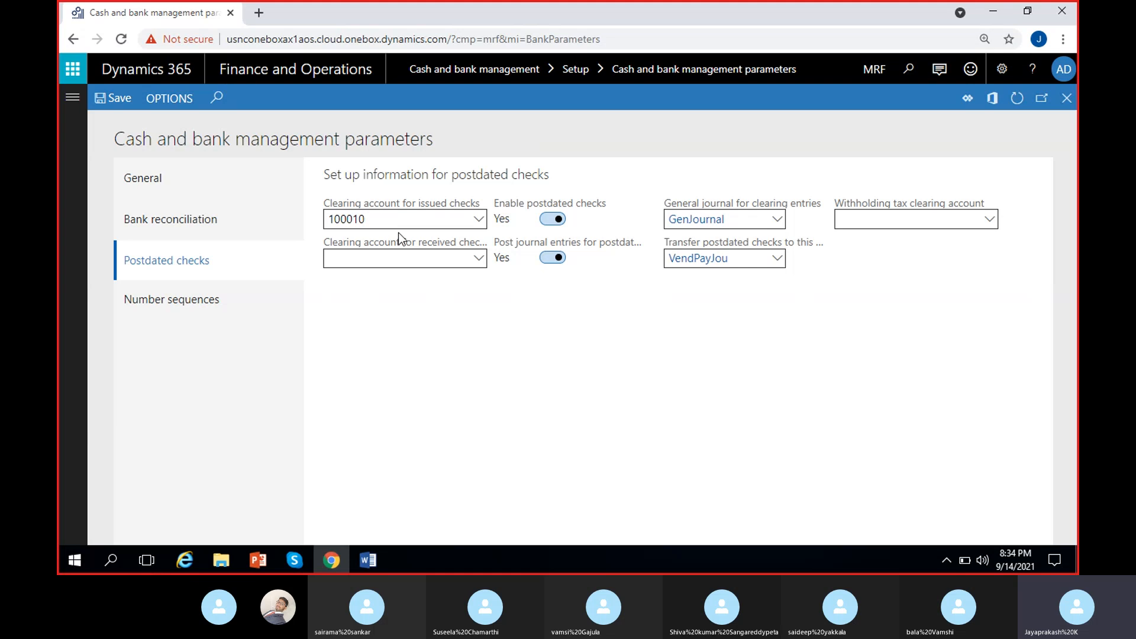
{"action": "left_click", "coordinate": [480, 223]}
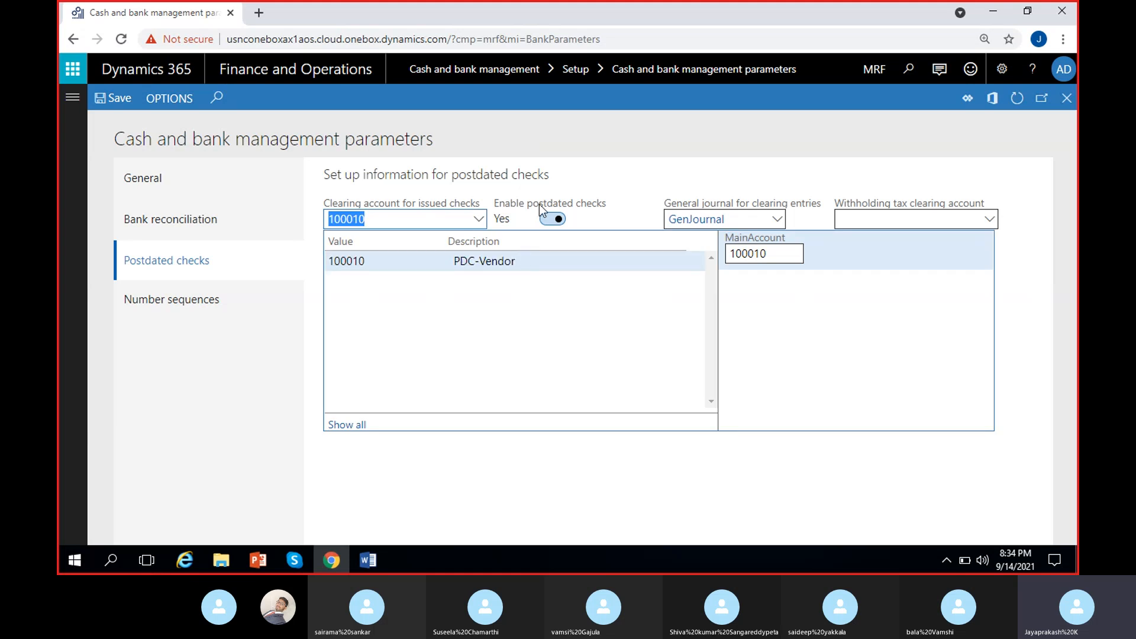
{"action": "left_click", "coordinate": [573, 137]}
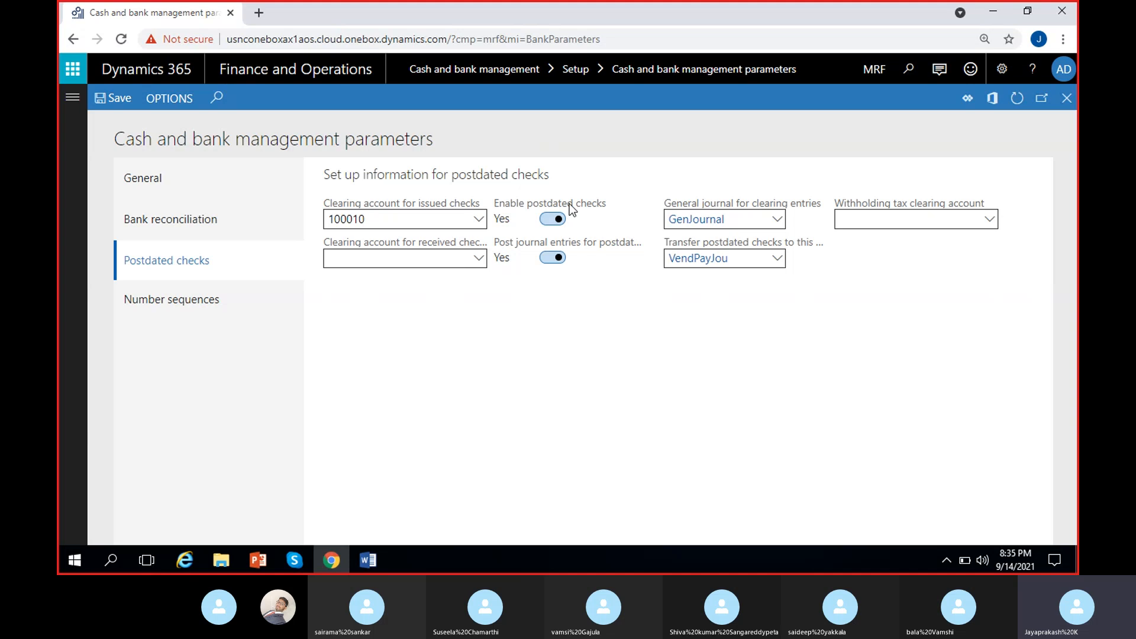
{"action": "mouse_move", "coordinate": [631, 245]}
{"action": "mouse_move", "coordinate": [796, 210]}
{"action": "mouse_move", "coordinate": [799, 245]}
{"action": "left_click", "coordinate": [991, 221]}
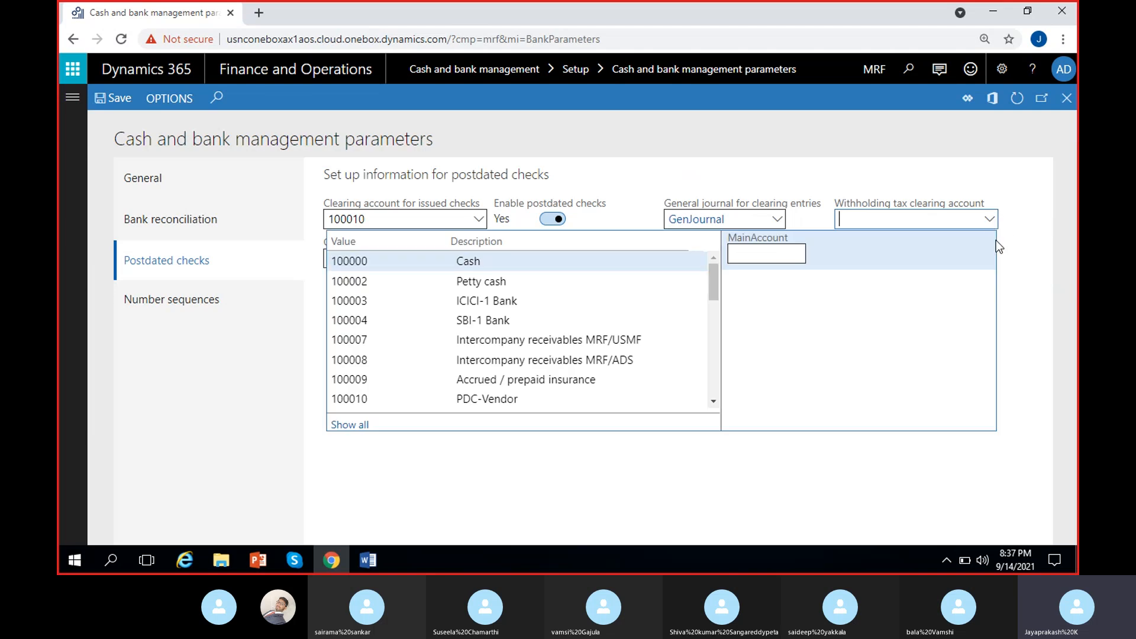
{"action": "left_click", "coordinate": [1011, 231]}
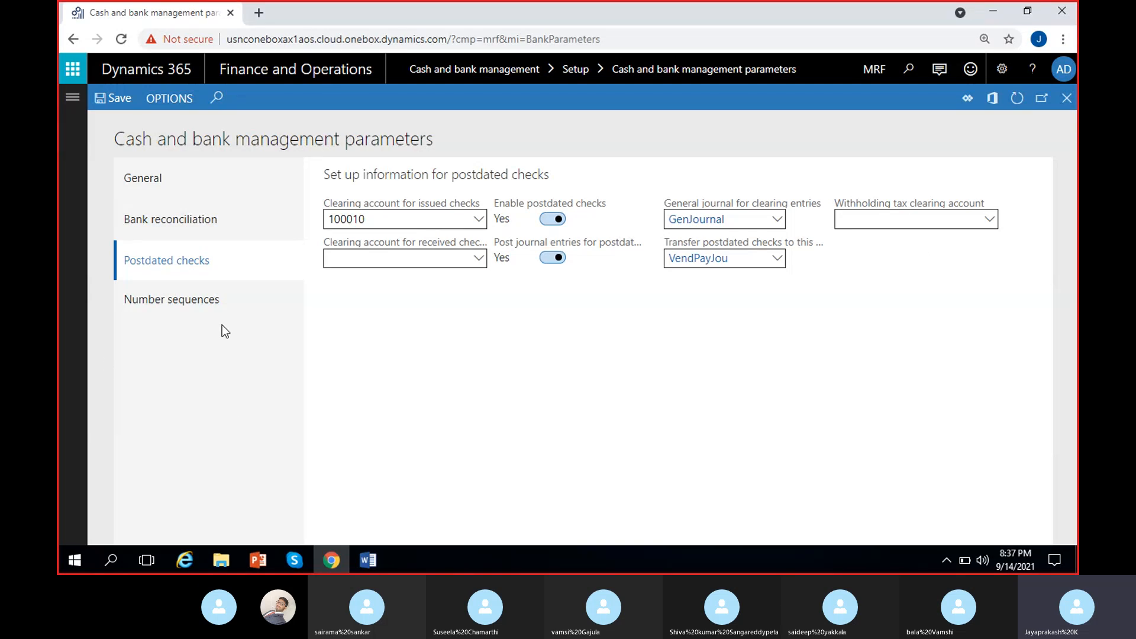
Review the bank document number sequences, examining the references from deposit slip to letter of guarantee transactions with their codes and descriptions.
{"action": "left_click", "coordinate": [195, 303]}
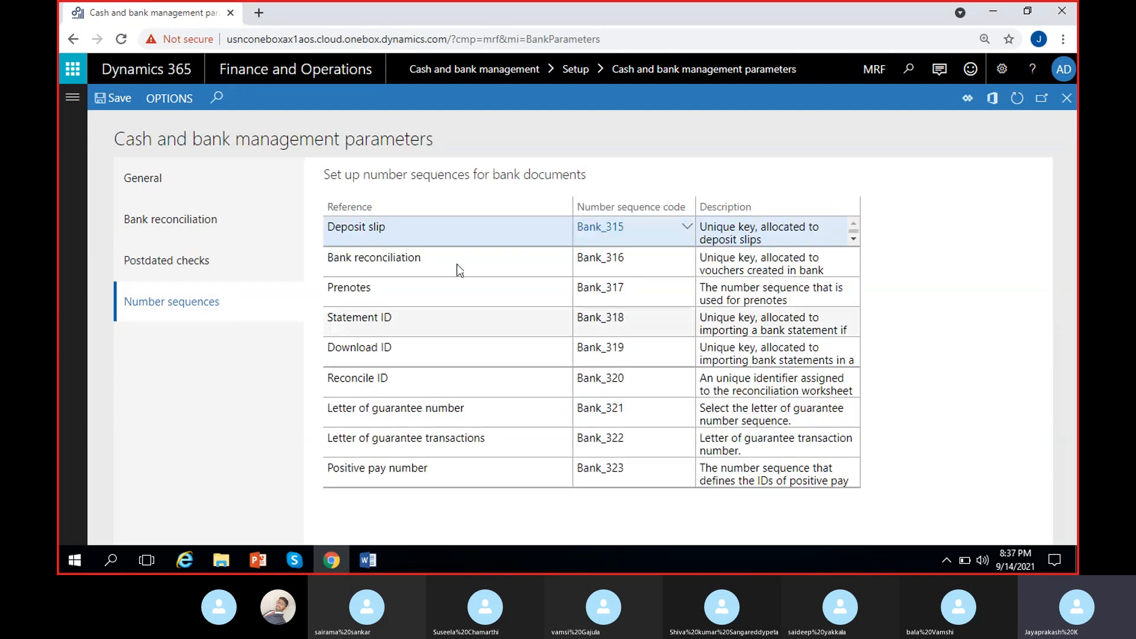
{"action": "left_click", "coordinate": [438, 223]}
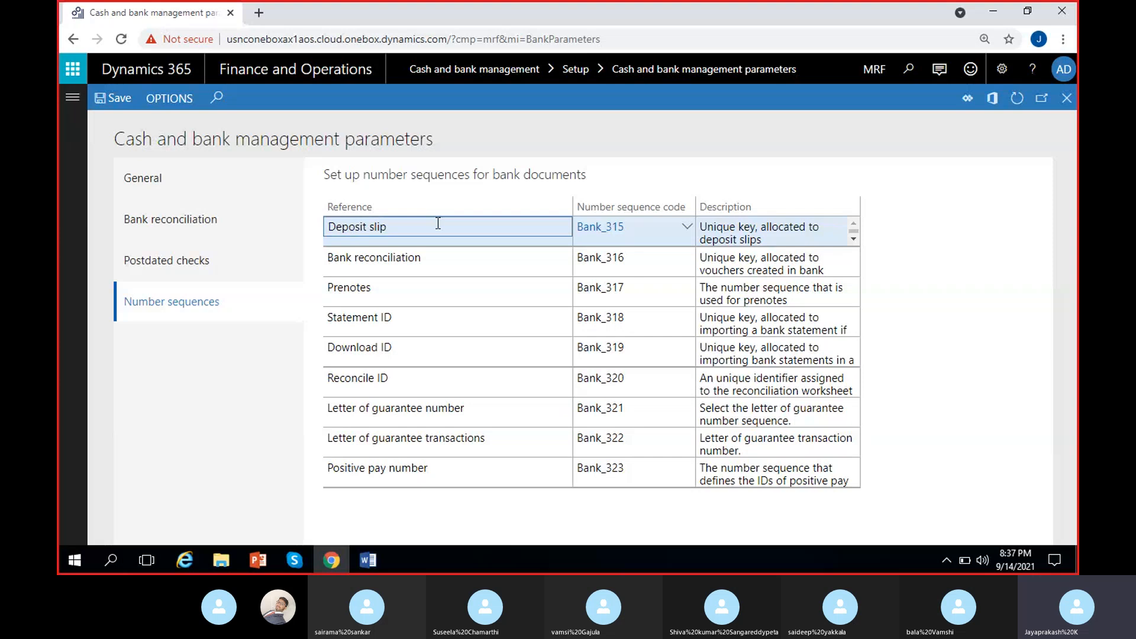
{"action": "left_click", "coordinate": [464, 261]}
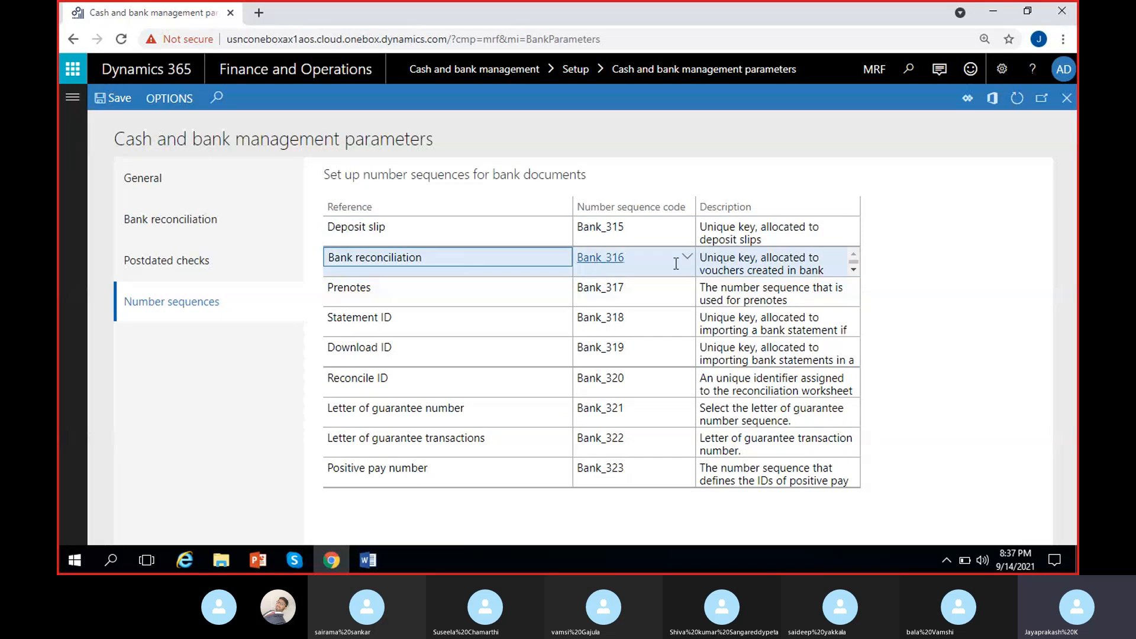
{"action": "scroll", "coordinate": [728, 258], "scroll_direction": "down", "scroll_amount": 1}
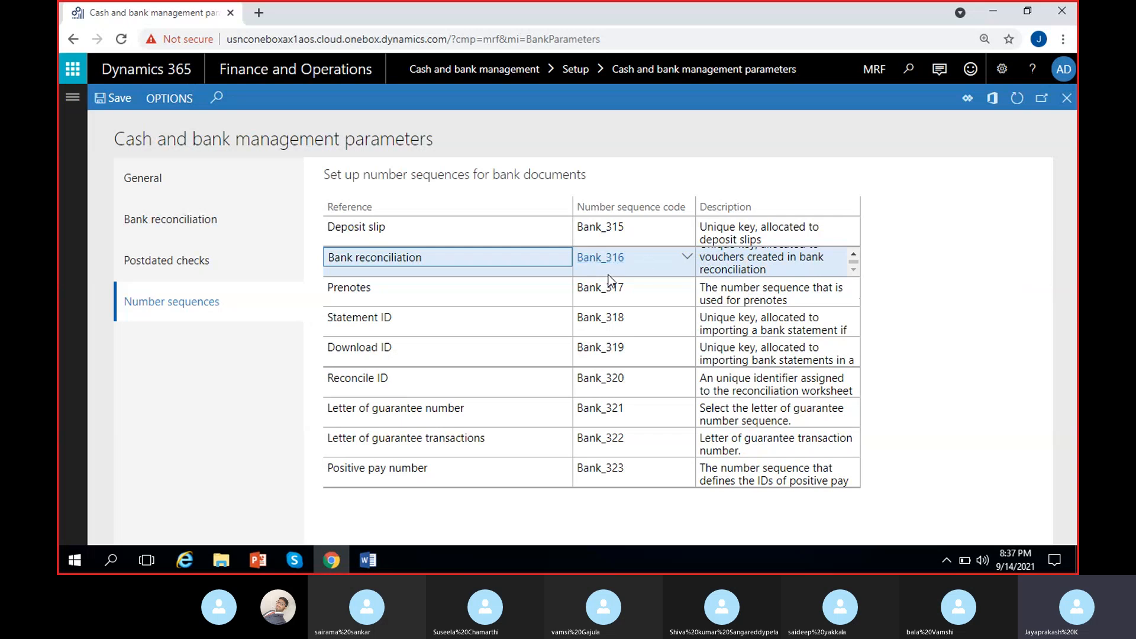
{"action": "left_click", "coordinate": [550, 292]}
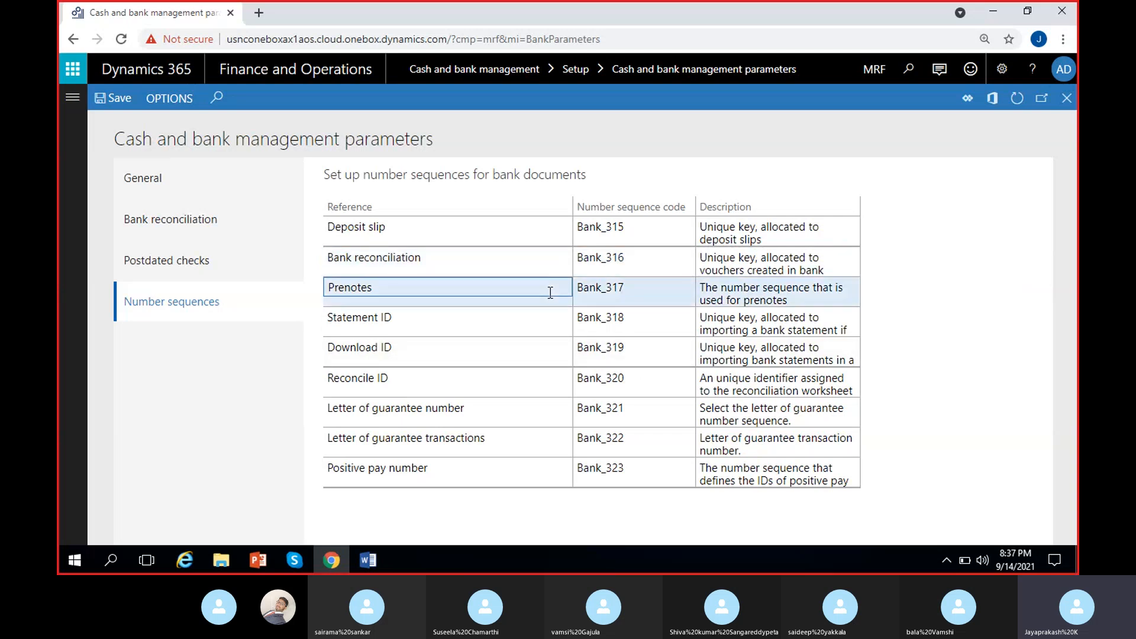
{"action": "left_click", "coordinate": [529, 320]}
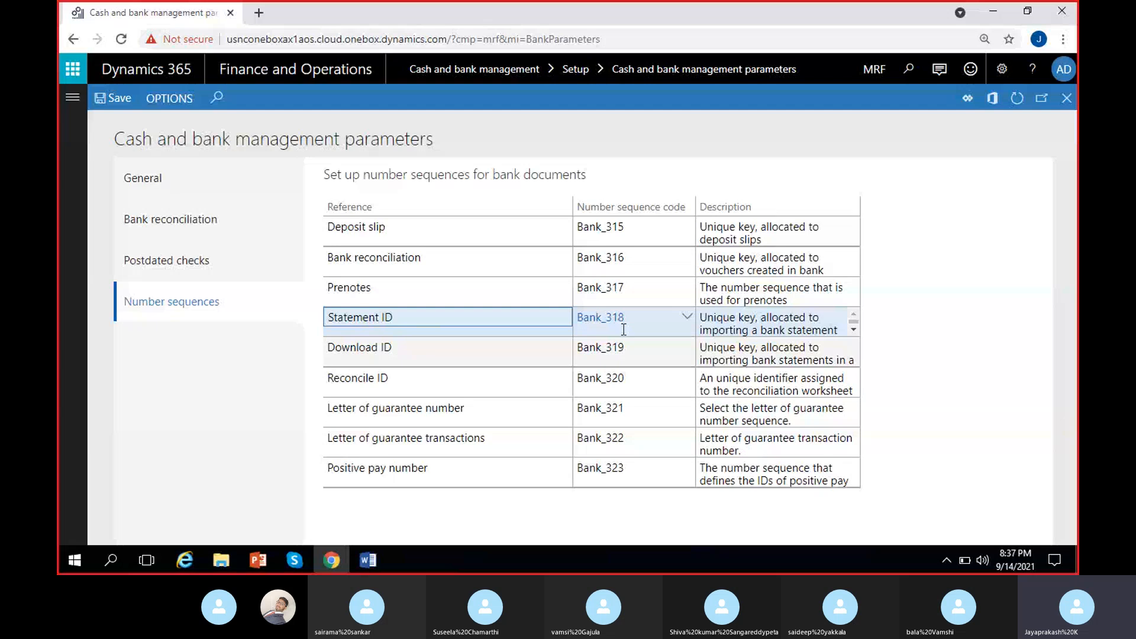
{"action": "left_click", "coordinate": [558, 352]}
{"action": "left_click", "coordinate": [534, 383]}
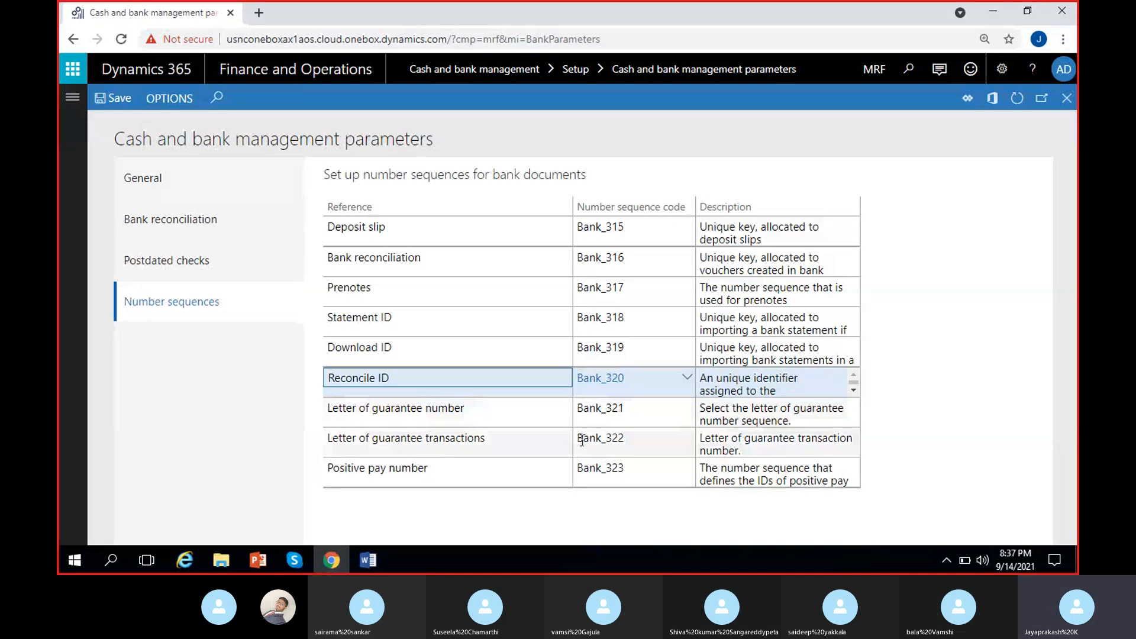
{"action": "left_click", "coordinate": [616, 441]}
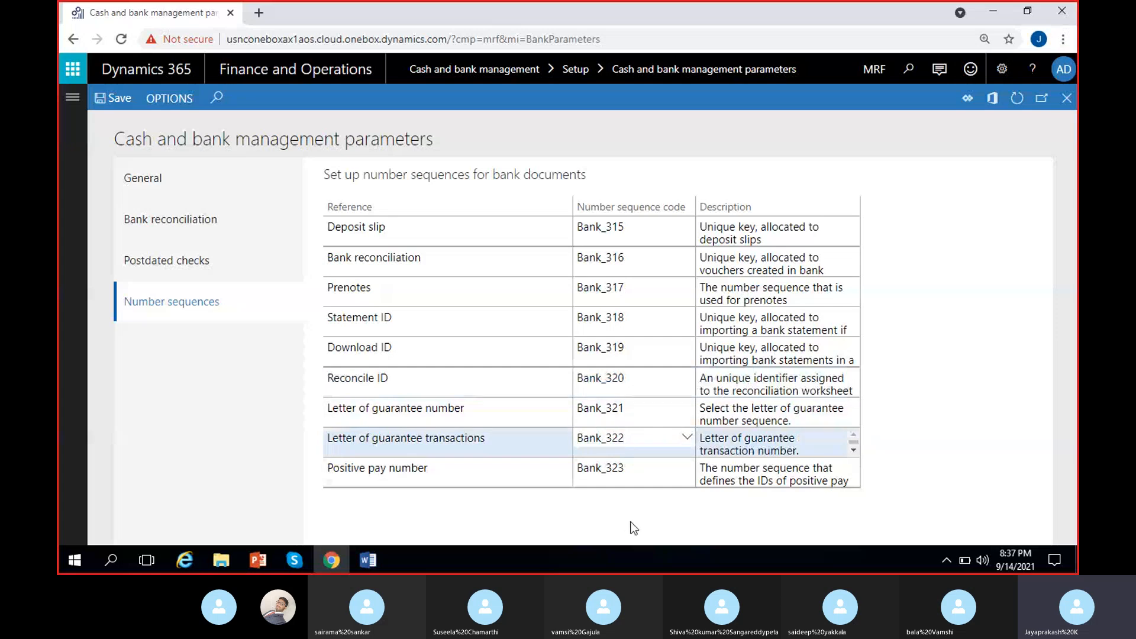
{"action": "left_click", "coordinate": [645, 258]}
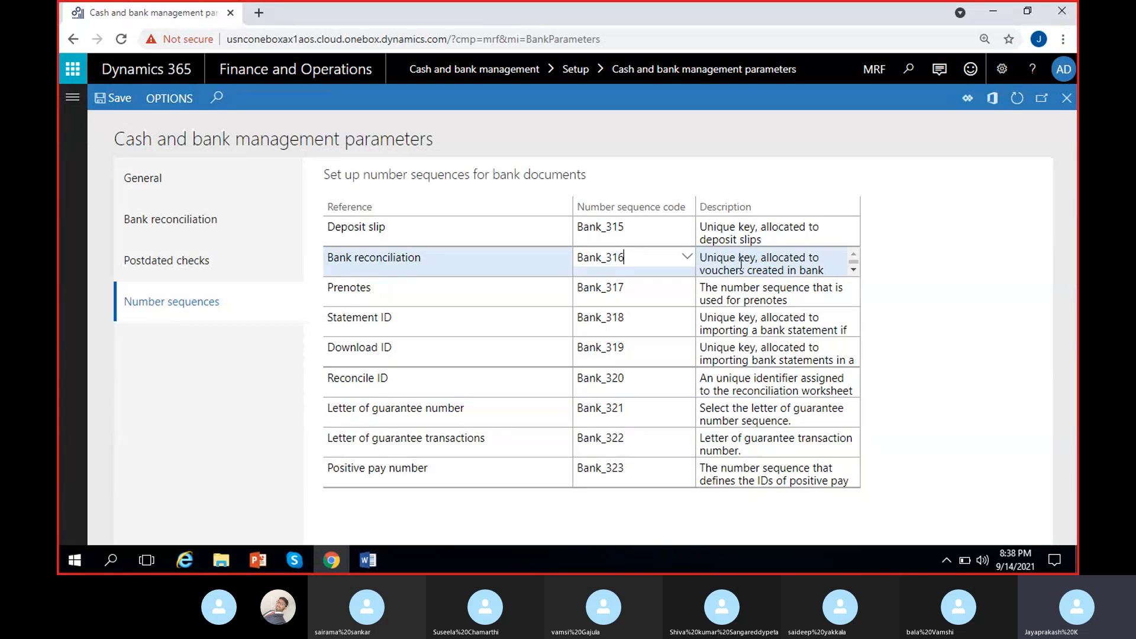
{"action": "scroll", "coordinate": [740, 263], "scroll_direction": "down", "scroll_amount": 1}
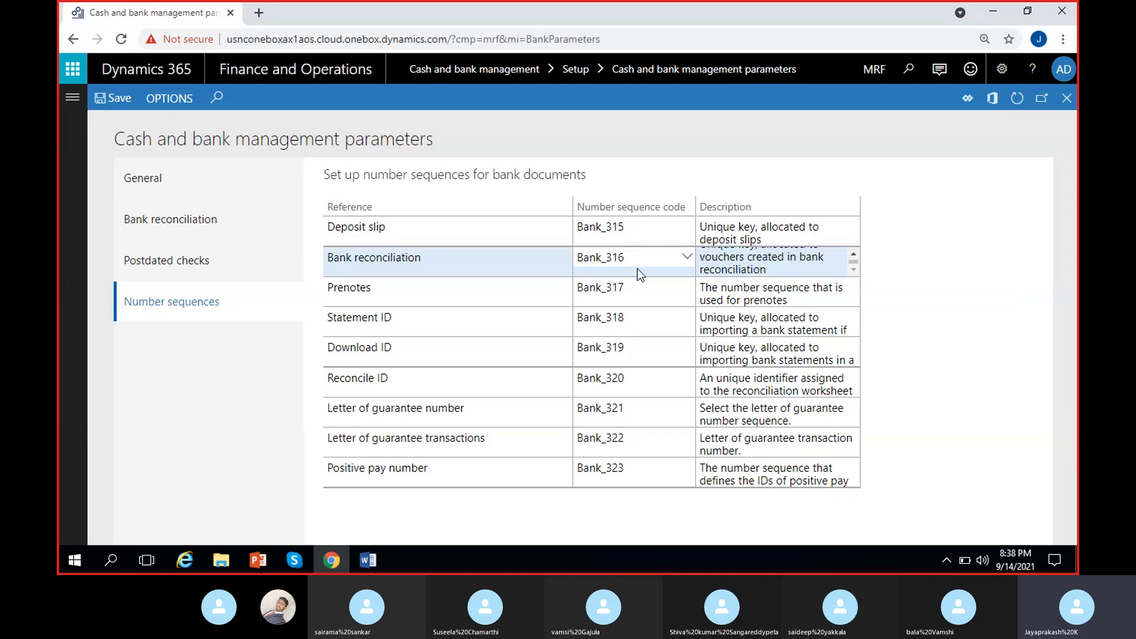
{"action": "left_click", "coordinate": [650, 226]}
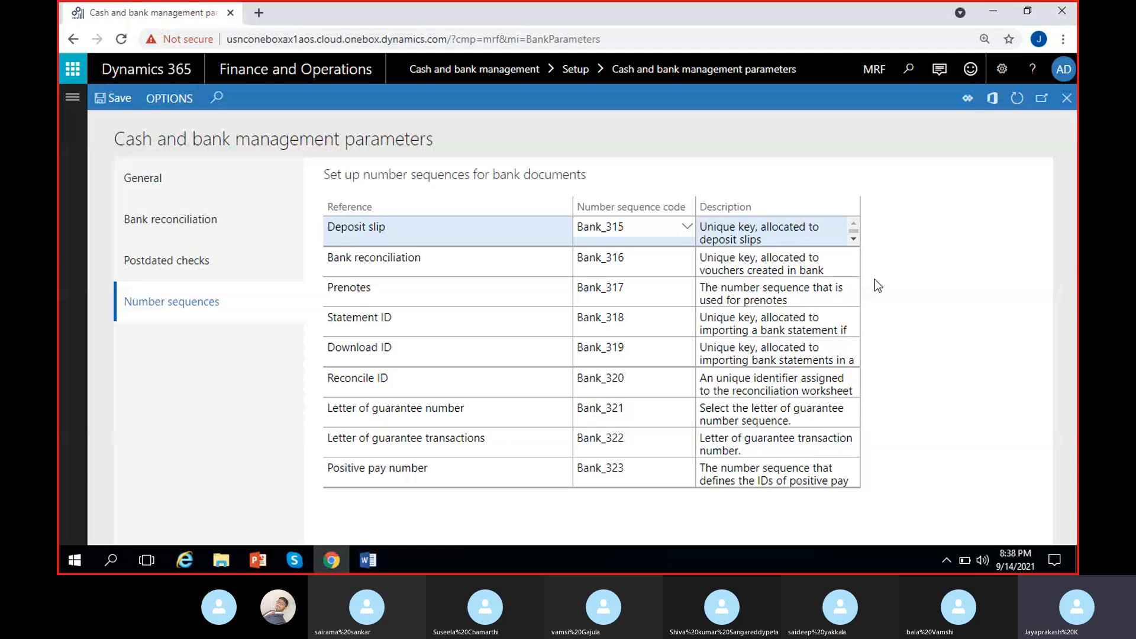
{"action": "left_click", "coordinate": [929, 229]}
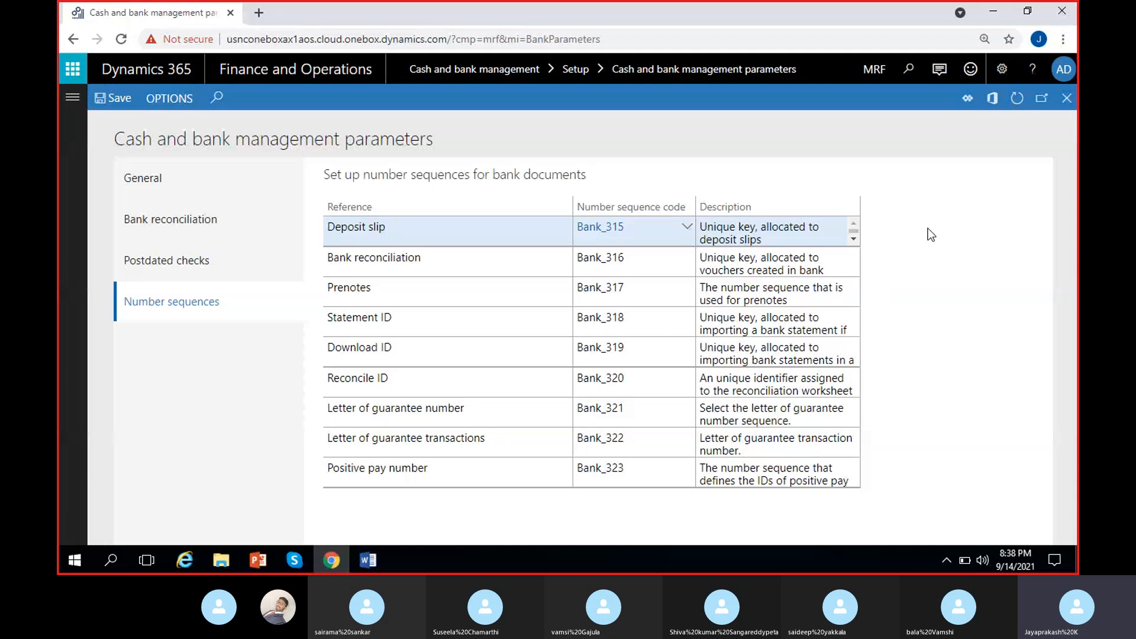
Save the cash and bank management parameters and return to the bank reconciliation parameters.
{"action": "left_click", "coordinate": [124, 98]}
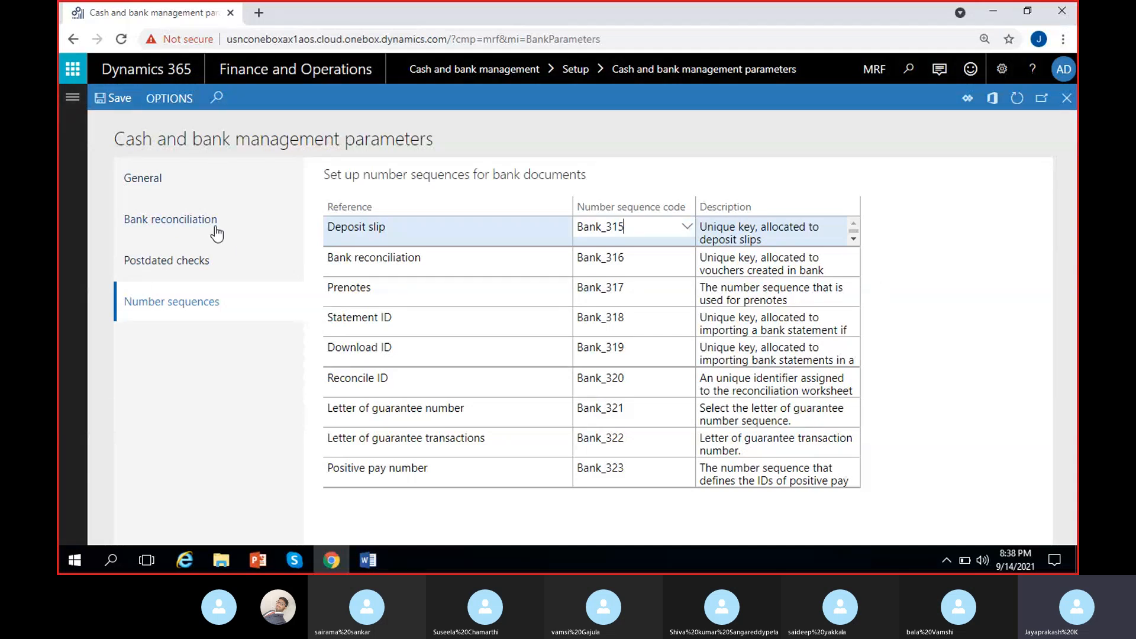
{"action": "left_click", "coordinate": [179, 227]}
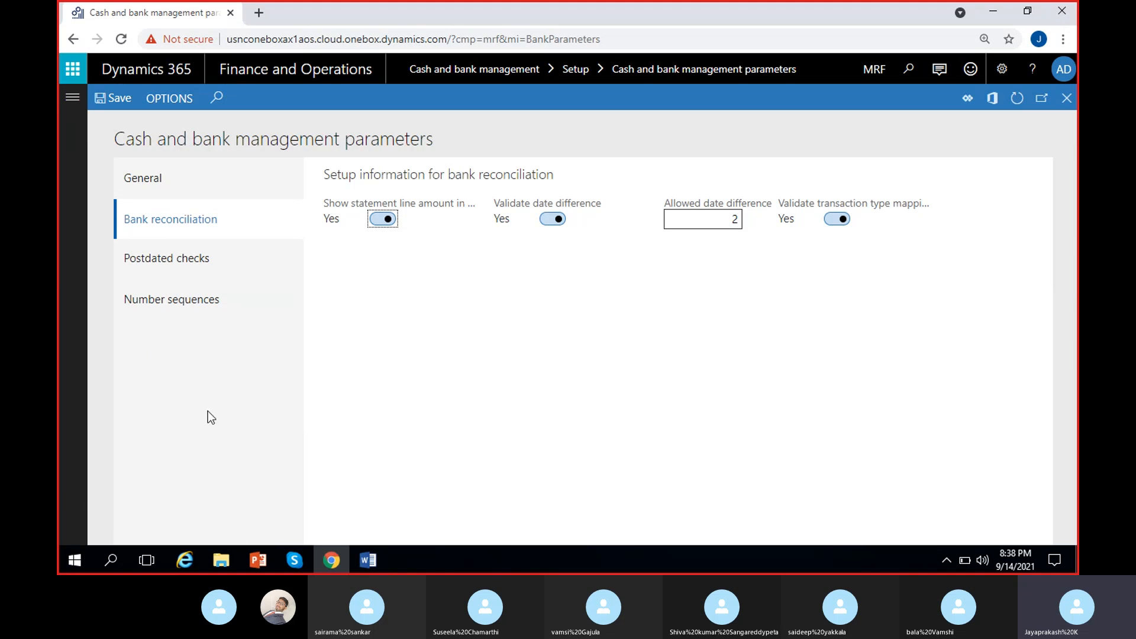
Switch to File Explorer and open the Word document "Course contect- AX Functional1" from the Documents folder.
{"action": "left_click", "coordinate": [221, 560]}
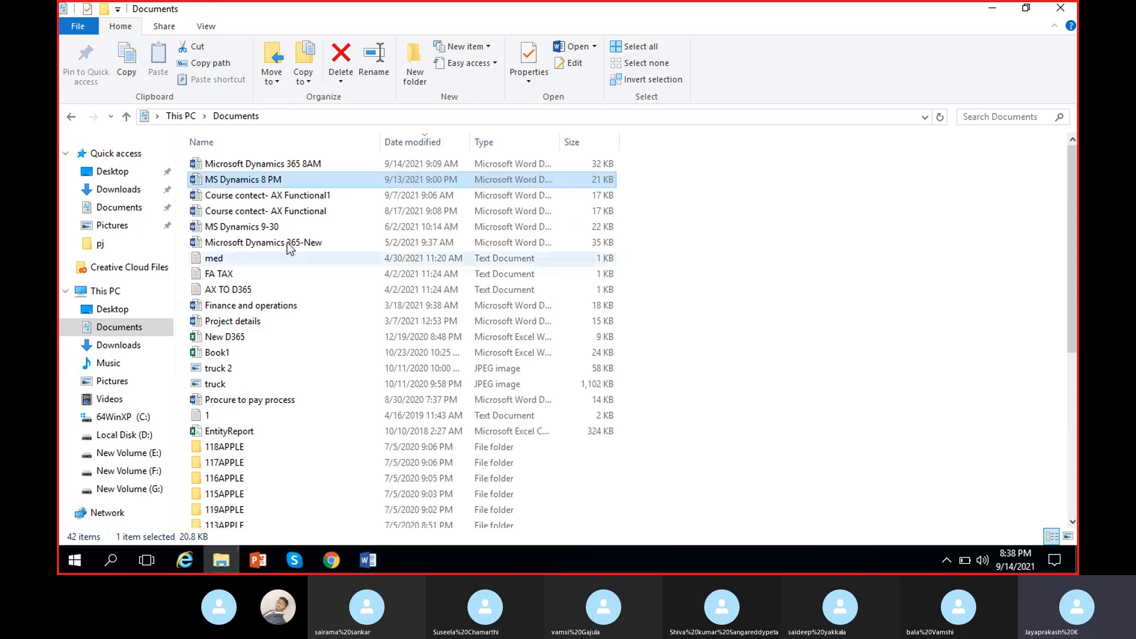
{"action": "left_click", "coordinate": [298, 198]}
{"action": "double_click", "coordinate": [298, 197]}
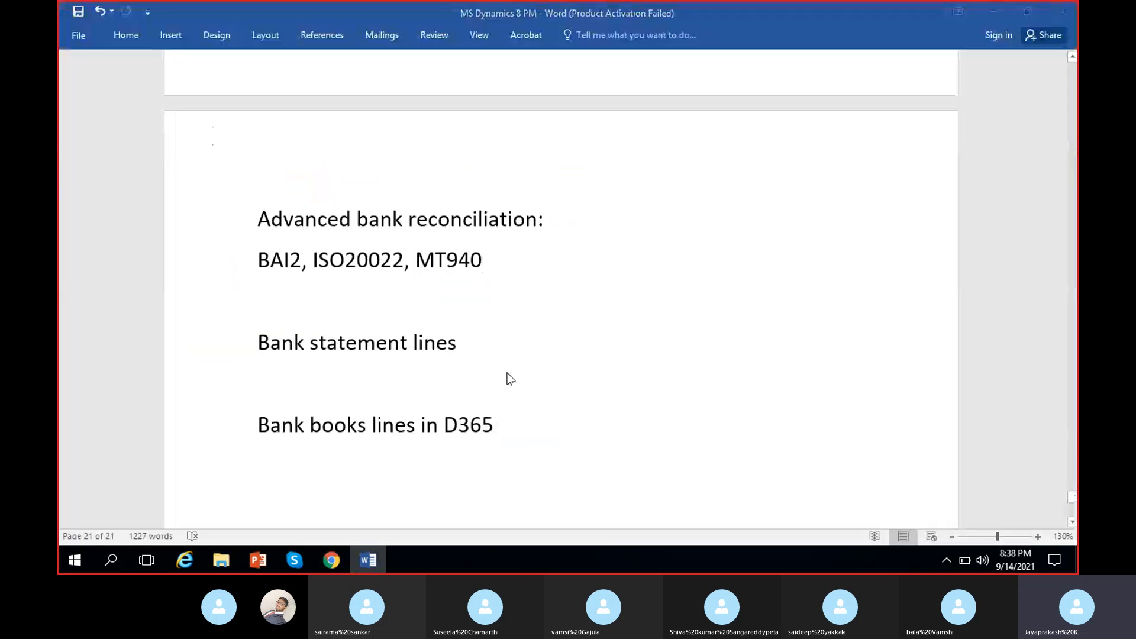
Examine the Cash and Bank management topics in the course outline, including Inquiries and reports, and the Accounts payable topics that follow.
{"action": "scroll", "coordinate": [435, 380], "scroll_direction": "down", "scroll_amount": 15}
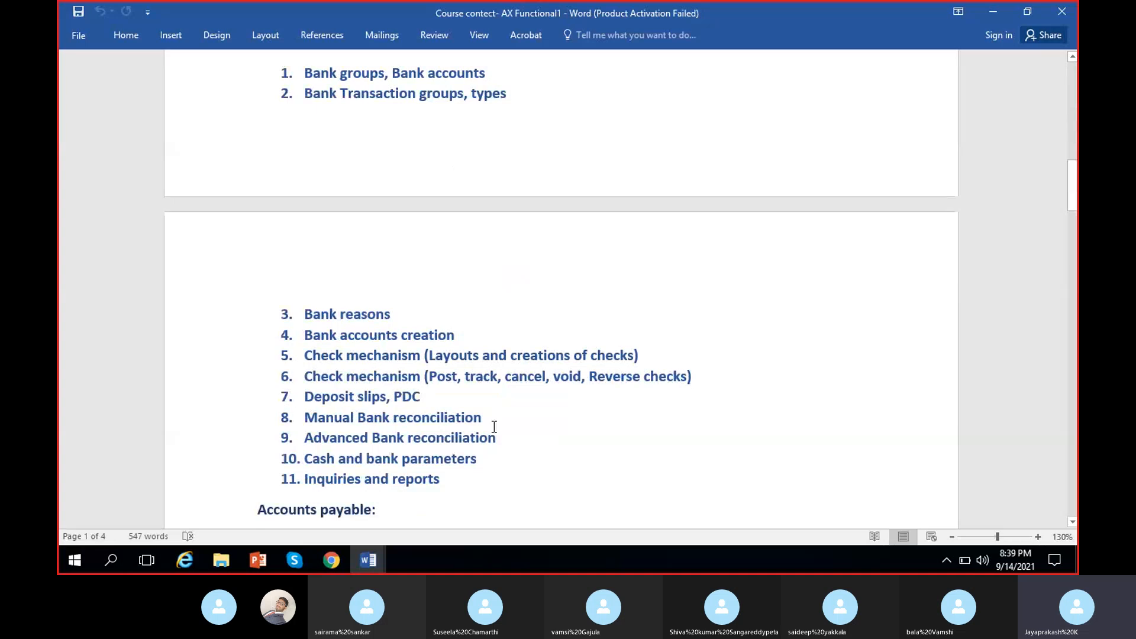
{"action": "left_click_drag", "start_coordinate": [467, 476], "coordinate": [331, 478]}
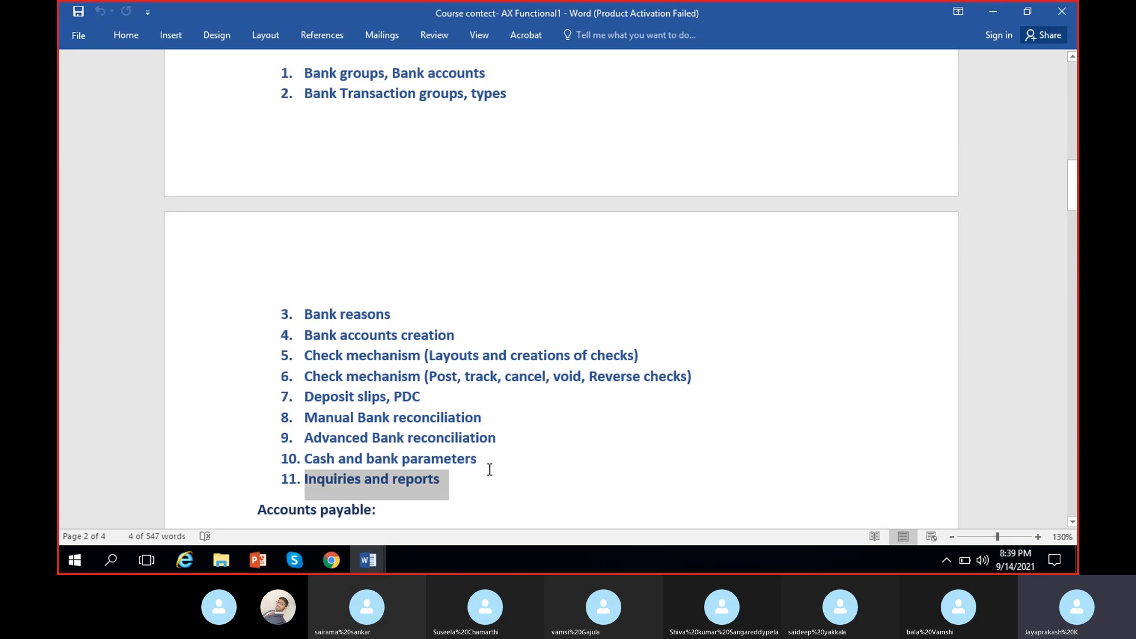
{"action": "left_click", "coordinate": [535, 452]}
{"action": "scroll", "coordinate": [535, 452], "scroll_direction": "down", "scroll_amount": 2}
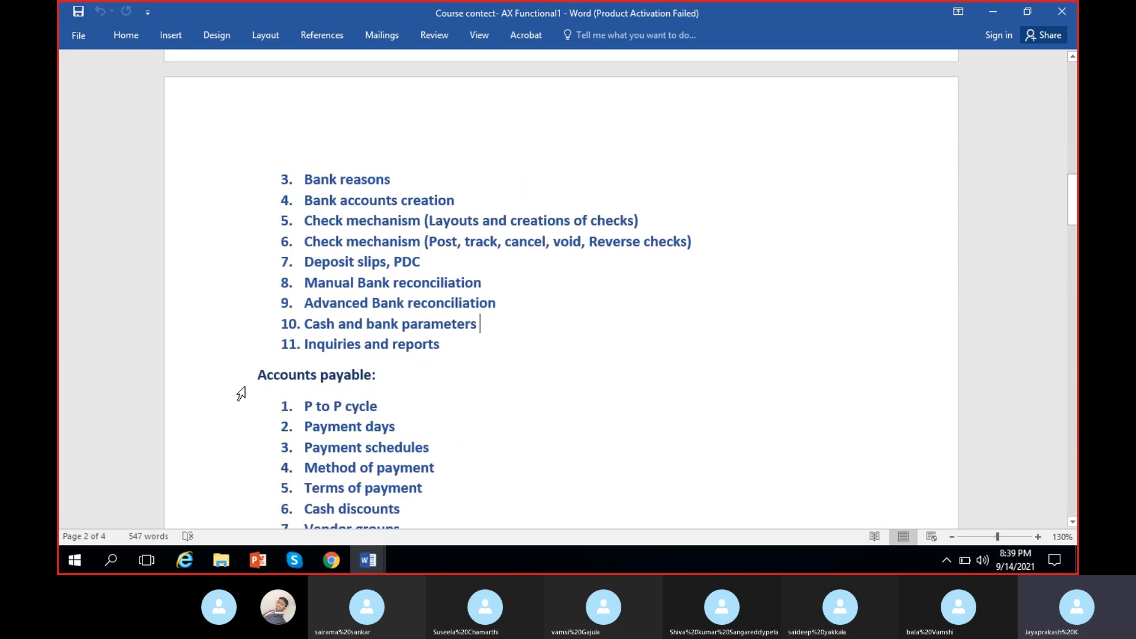
{"action": "scroll", "coordinate": [386, 398], "scroll_direction": "down", "scroll_amount": 2}
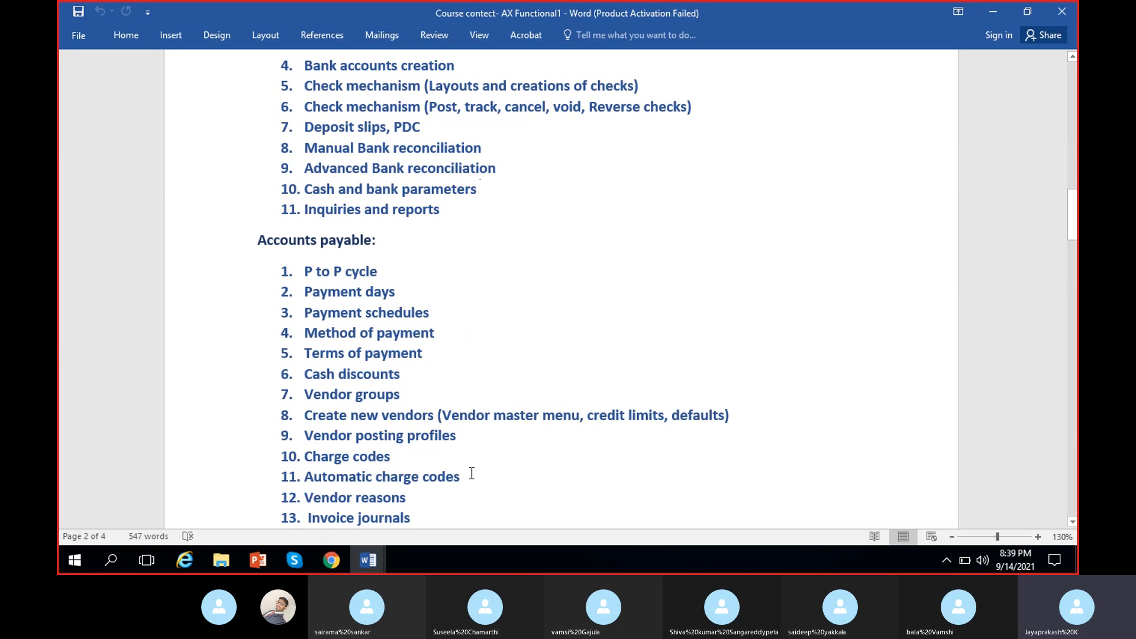
{"action": "scroll", "coordinate": [471, 473], "scroll_direction": "up", "scroll_amount": 1}
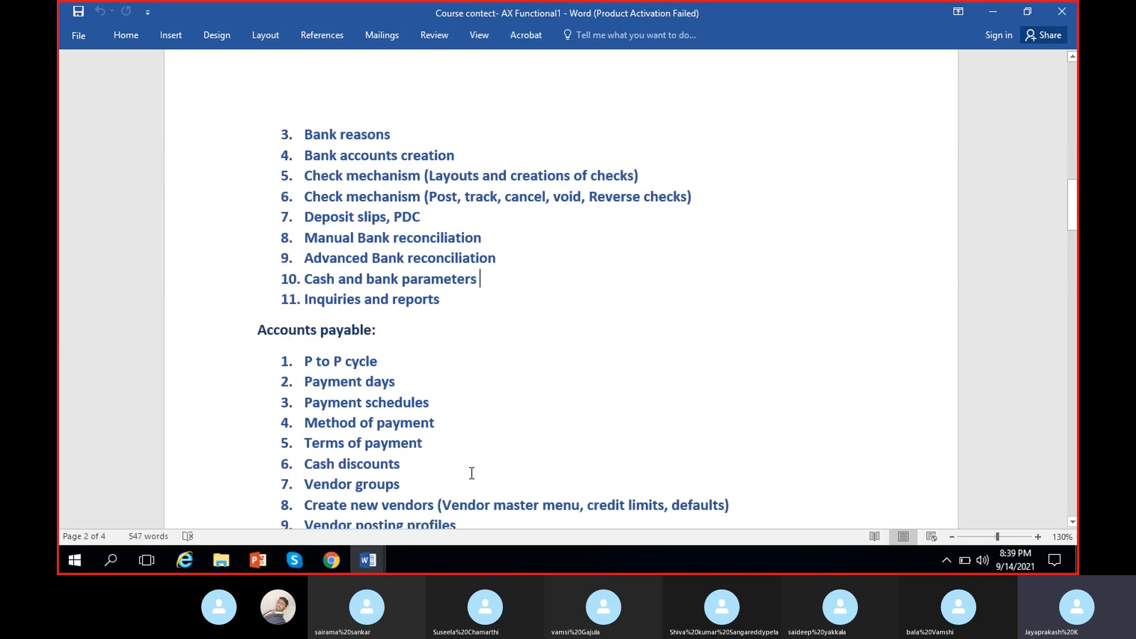
{"action": "scroll", "coordinate": [472, 474], "scroll_direction": "up", "scroll_amount": 3}
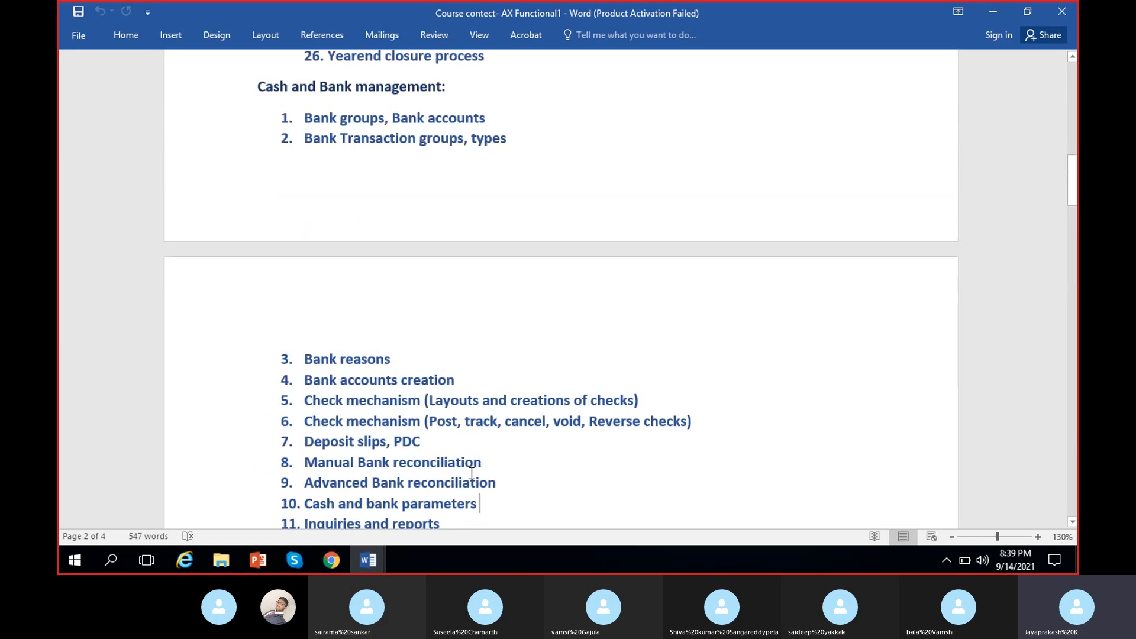
{"action": "scroll", "coordinate": [472, 470], "scroll_direction": "down", "scroll_amount": 1}
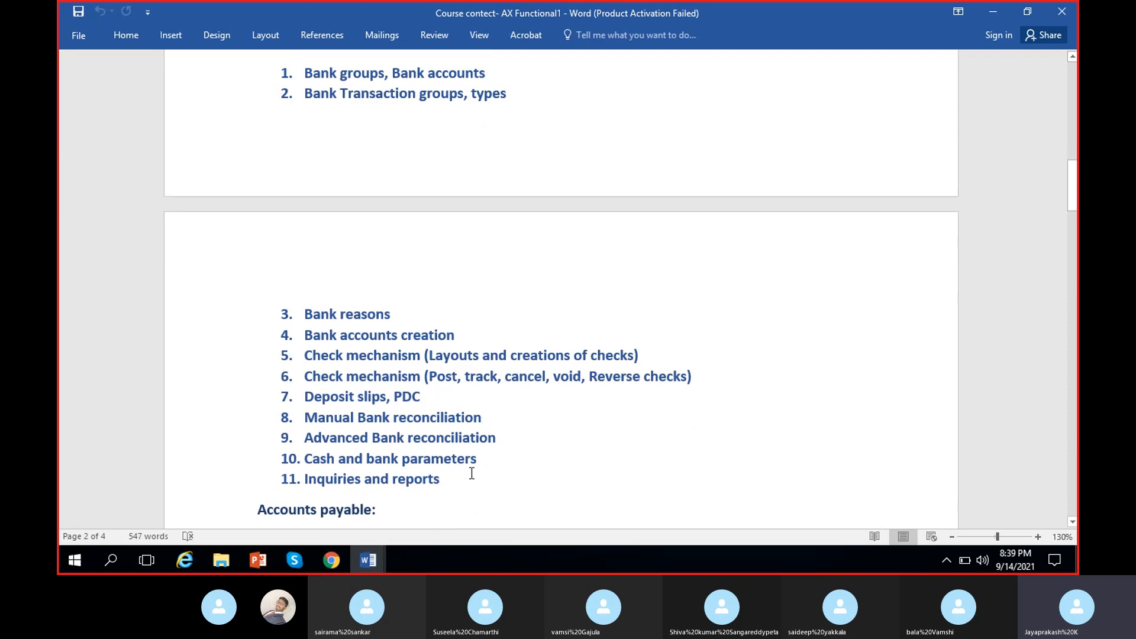
{"action": "scroll", "coordinate": [461, 432], "scroll_direction": "up", "scroll_amount": 1}
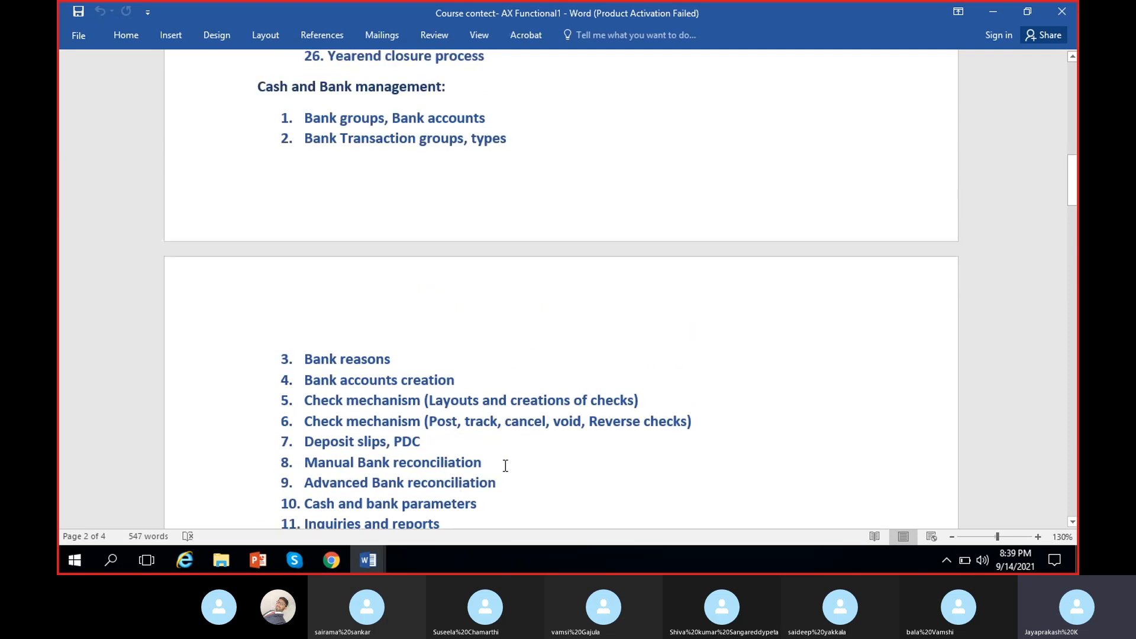